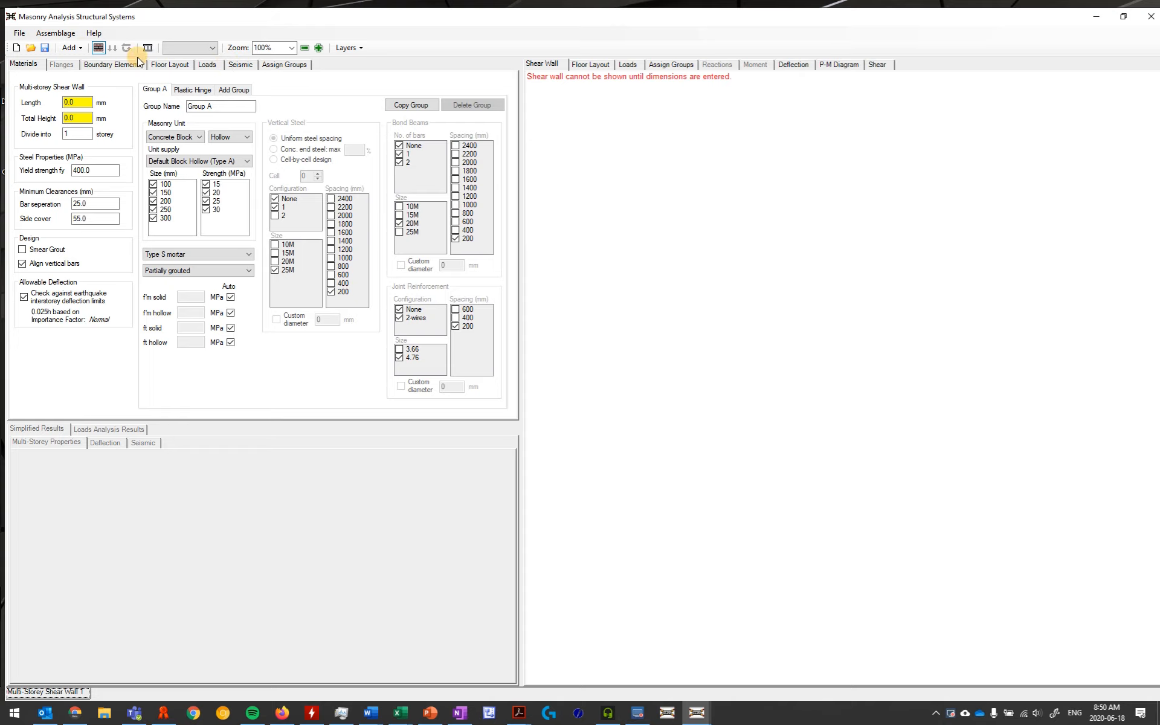
# Set the multi-storey shear wall's length to 4000 mm and its total height to 16000 mm.
pyautogui.click(70, 49)
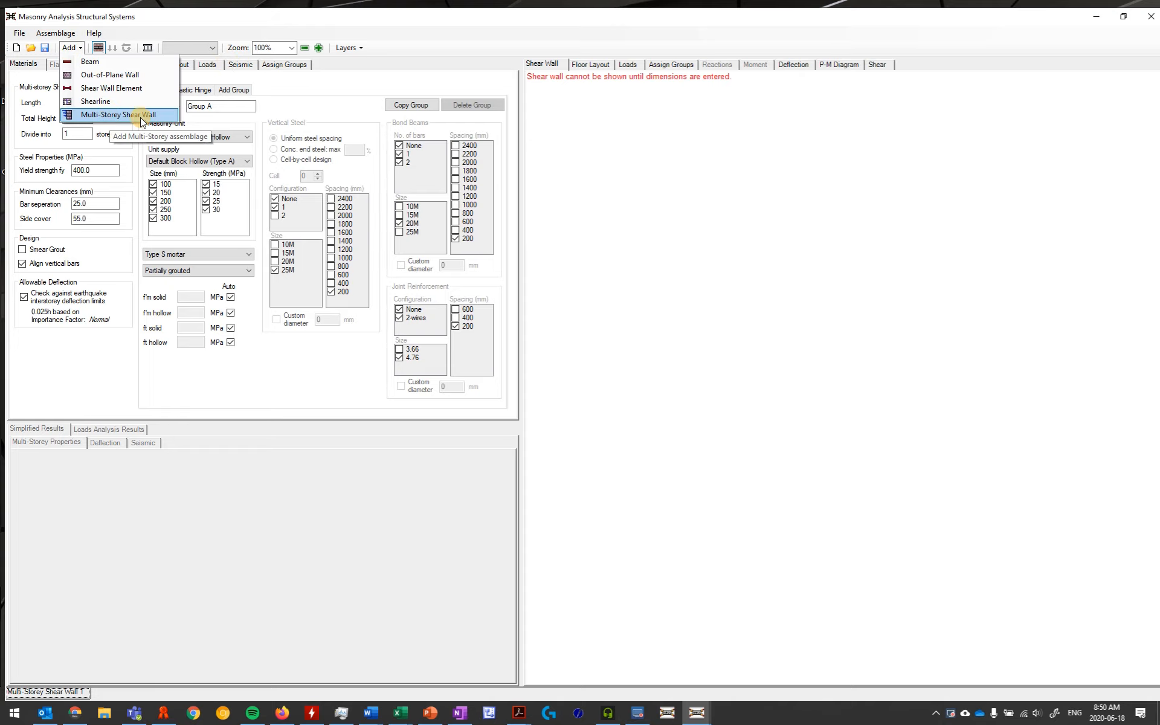
pyautogui.click(335, 103)
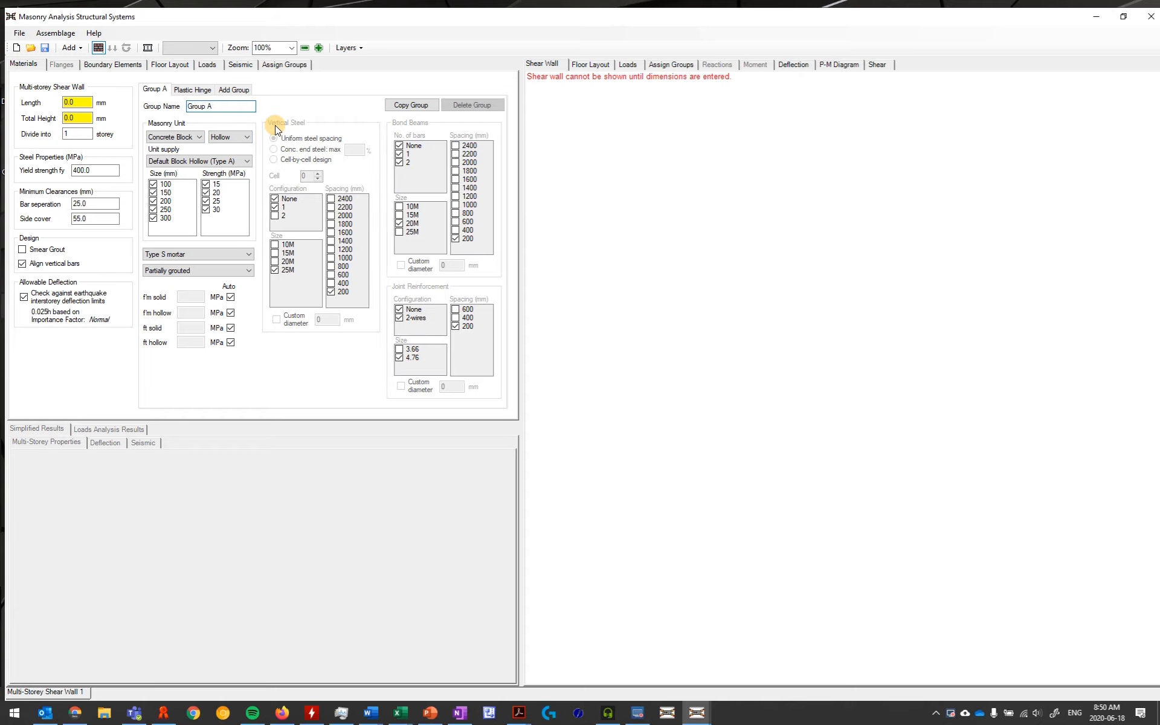
pyautogui.click(83, 102)
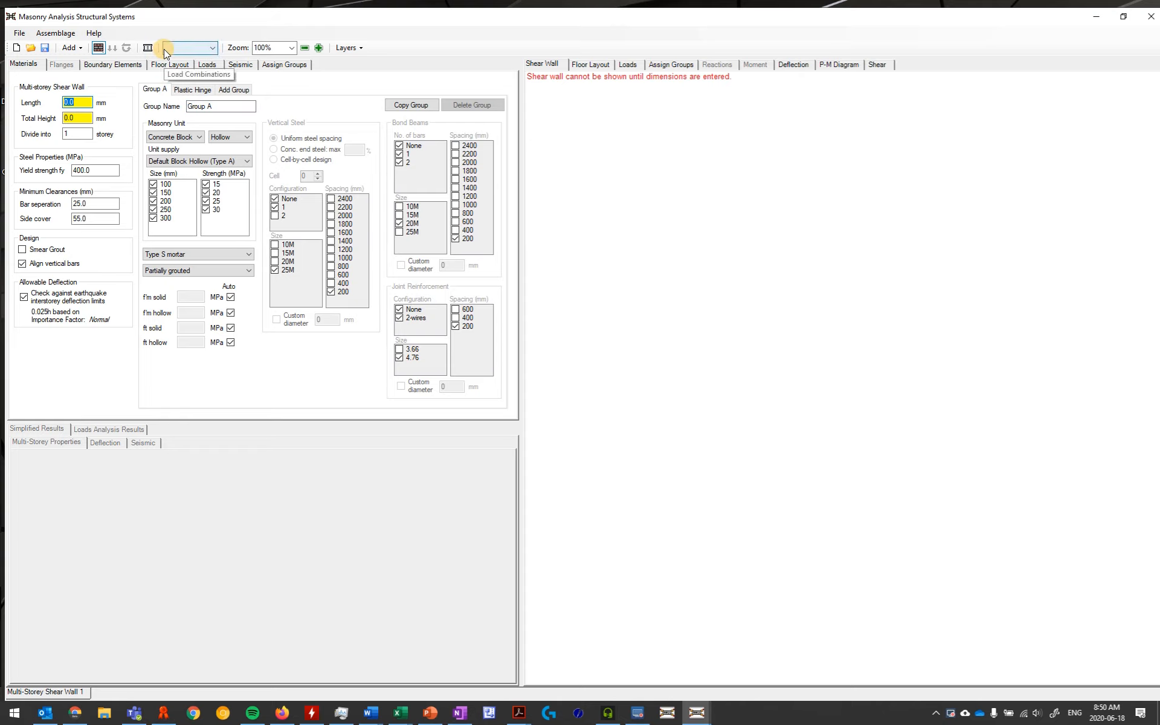
pyautogui.write('4000')
pyautogui.press('Return')
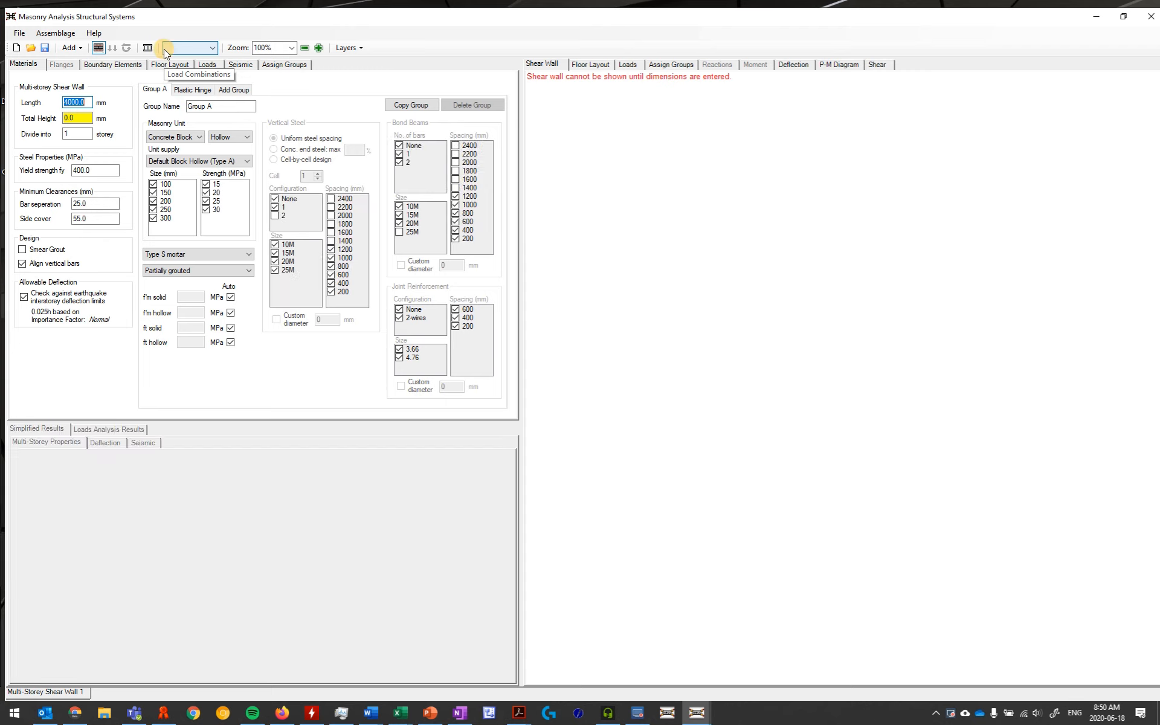
pyautogui.click(75, 118)
pyautogui.write('16000')
pyautogui.press('Return')
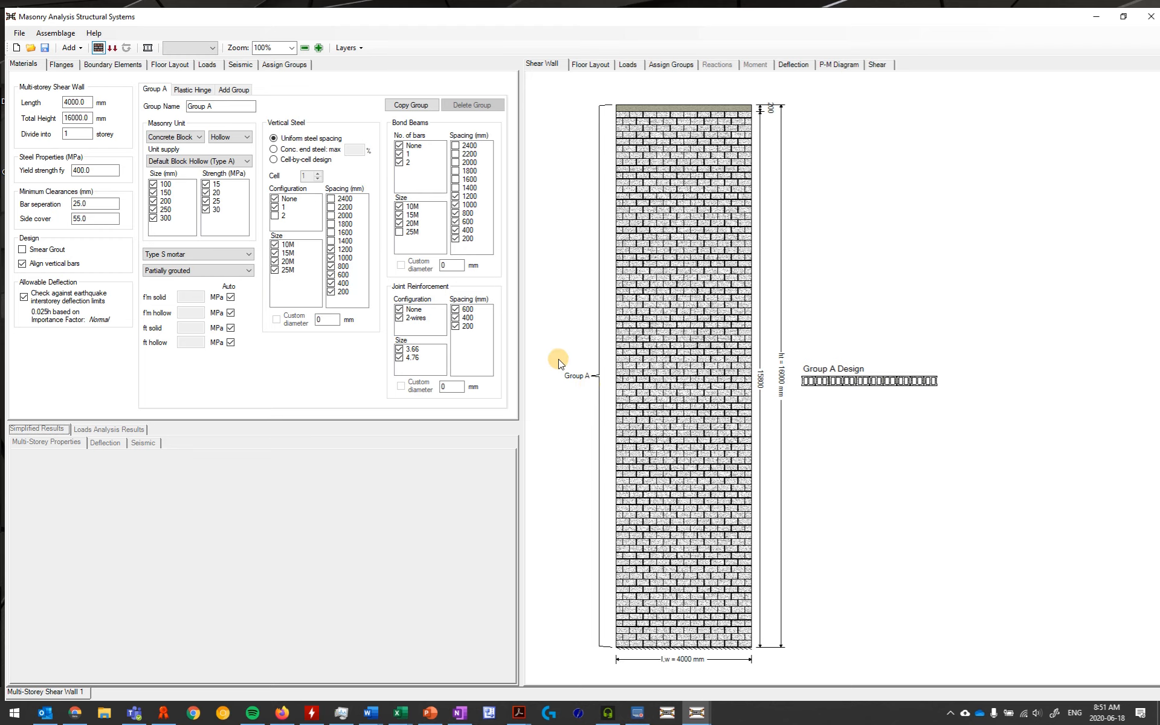
# Divide the wall into 5 storeys and check the resulting floor layout.
pyautogui.moveTo(81, 133); pyautogui.dragTo(46, 136)
pyautogui.write('5')
pyautogui.press('Return')
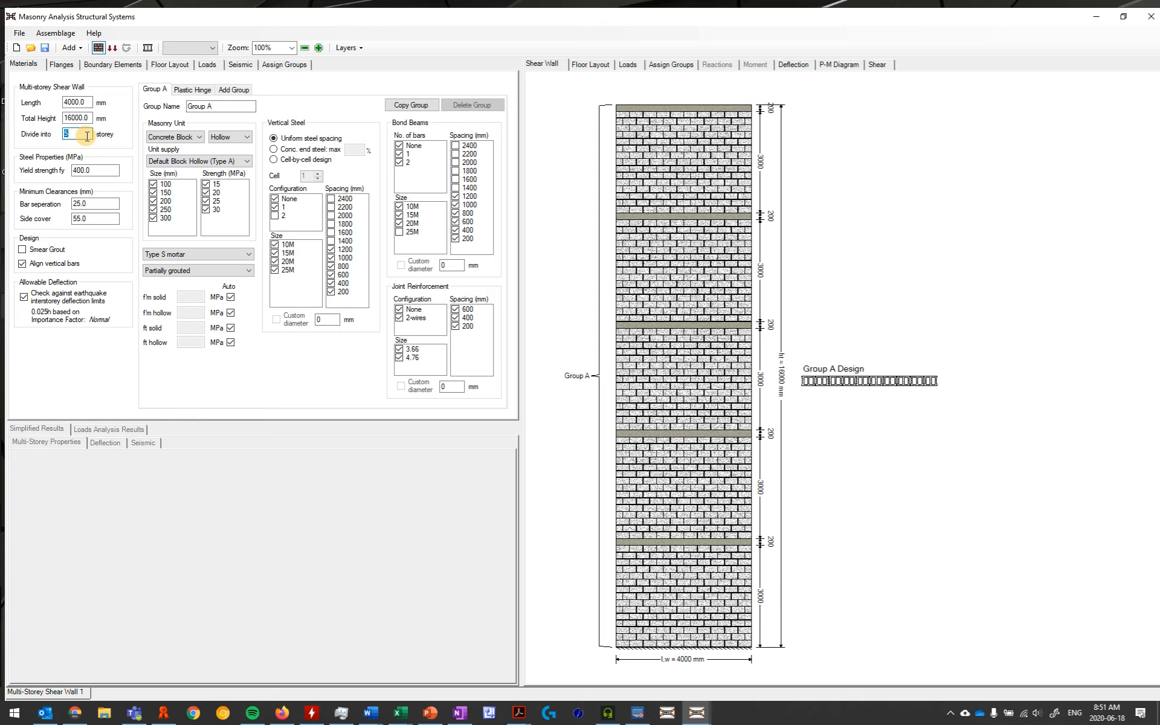
pyautogui.click(161, 65)
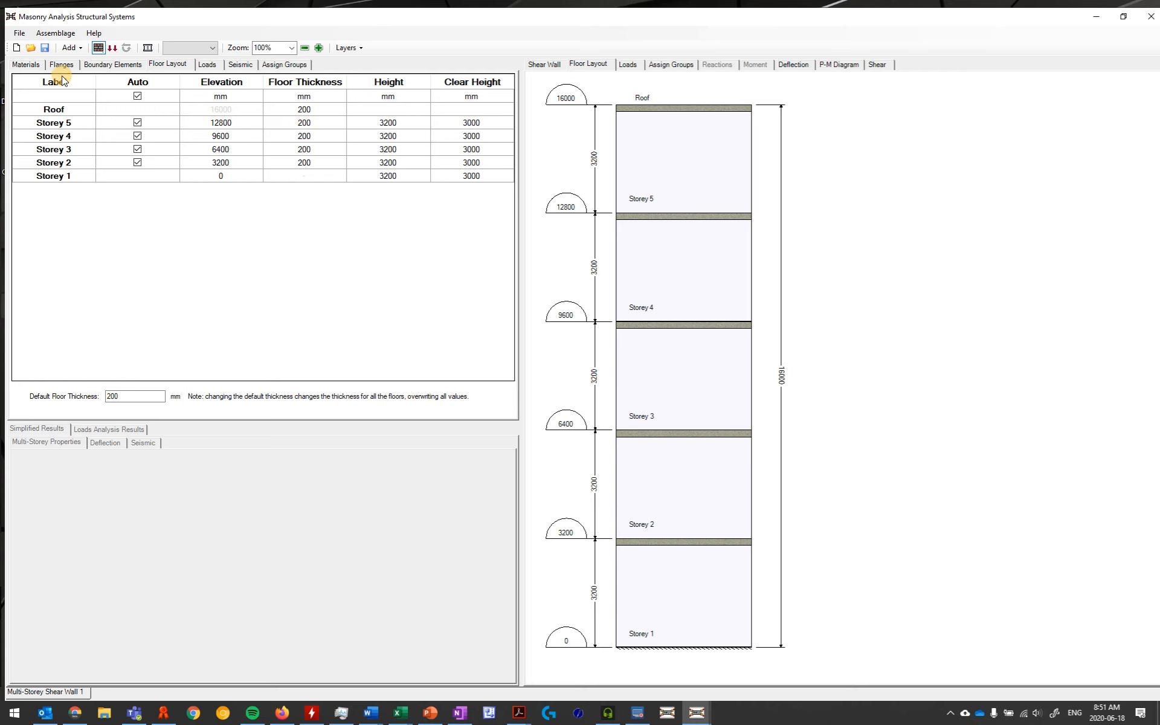
pyautogui.click(25, 65)
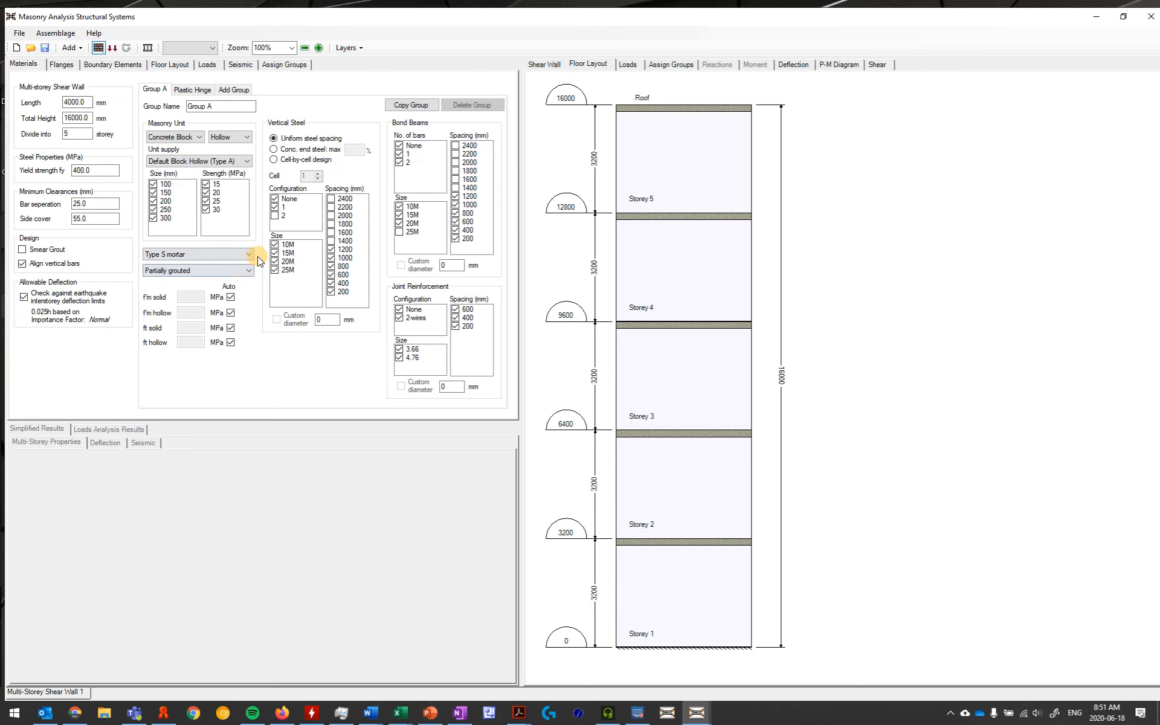
pyautogui.click(551, 64)
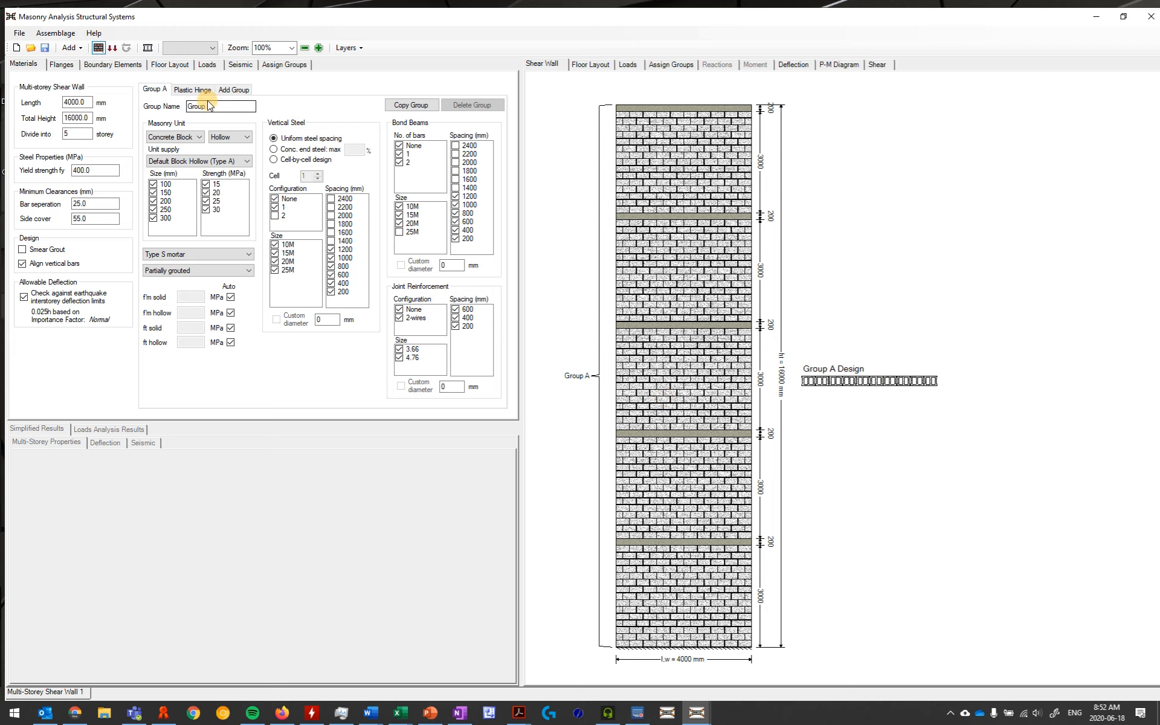
# Add a second material group, Group B, alongside Group A.
pyautogui.click(236, 90)
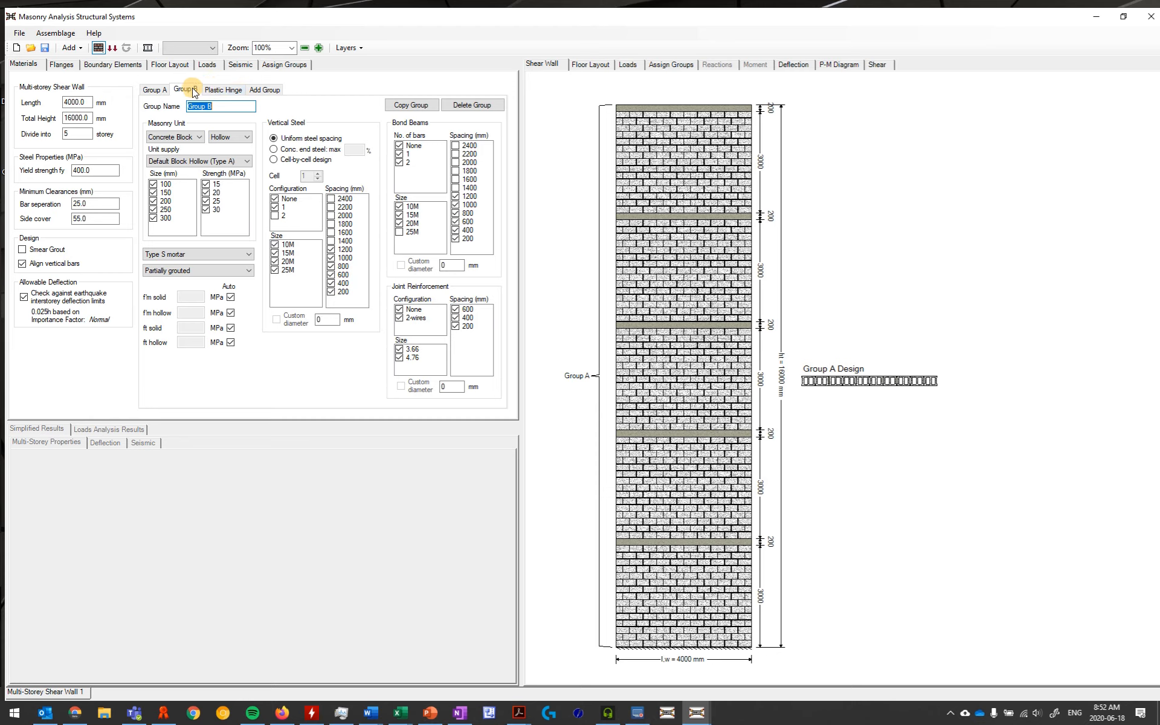
pyautogui.click(215, 105)
# Try excluding the 100, 150 and 200 mm block sizes from Group A, compare with Group B, and restore the sizes.
pyautogui.click(162, 89)
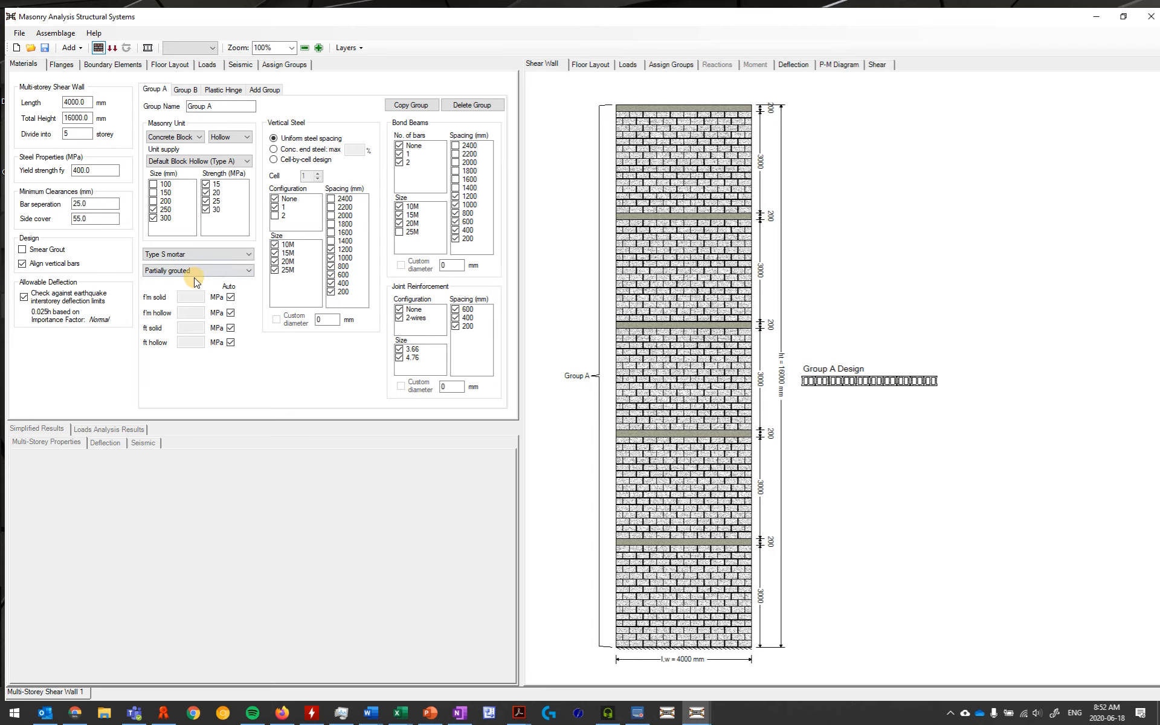
pyautogui.click(186, 90)
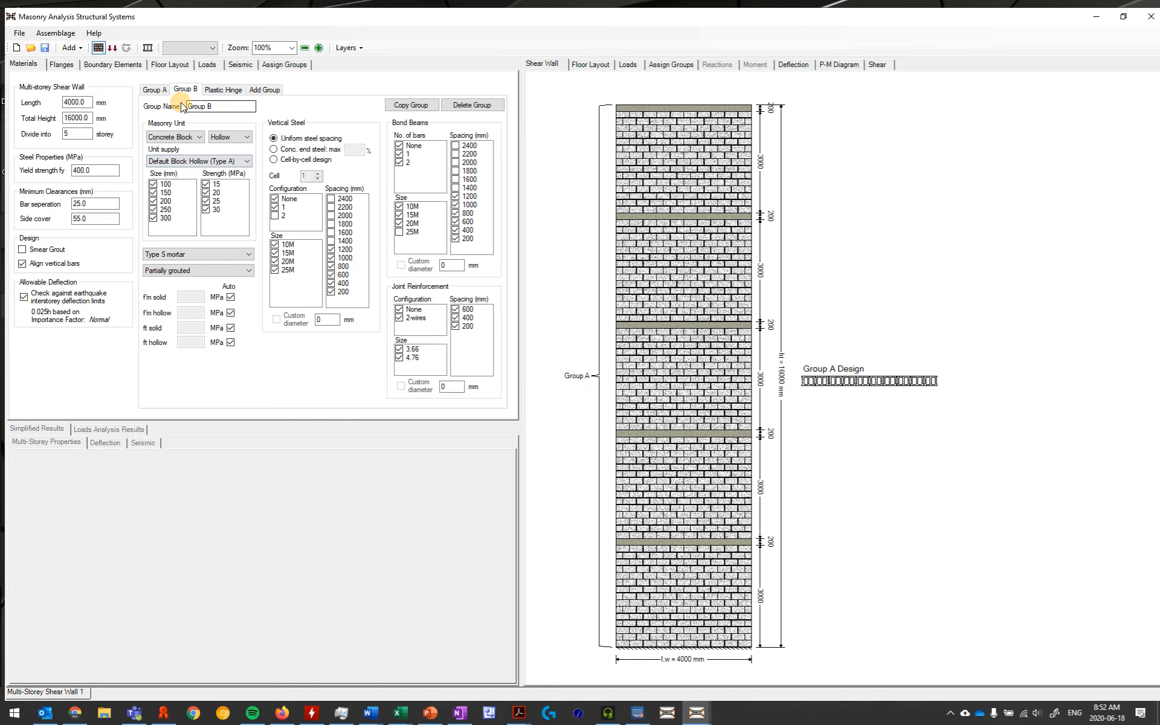
pyautogui.click(155, 89)
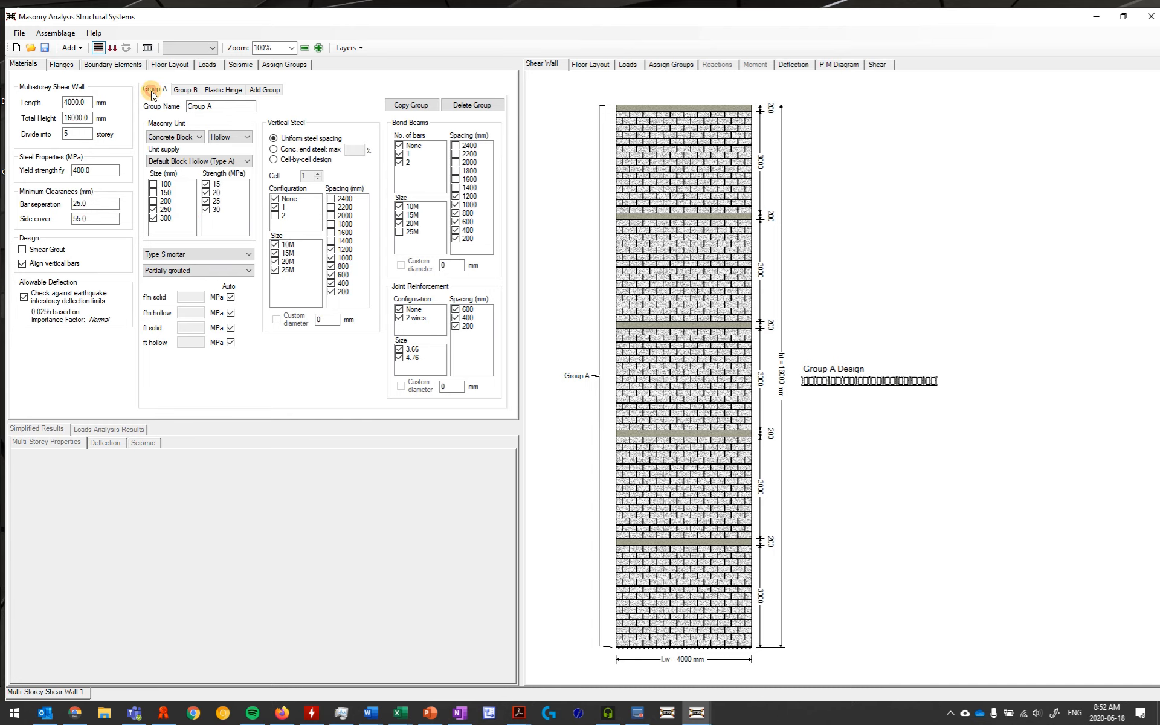
pyautogui.click(153, 184)
# Try assigning Storeys 1 and 2 to Group B, and return both storeys to Group A.
pyautogui.click(289, 64)
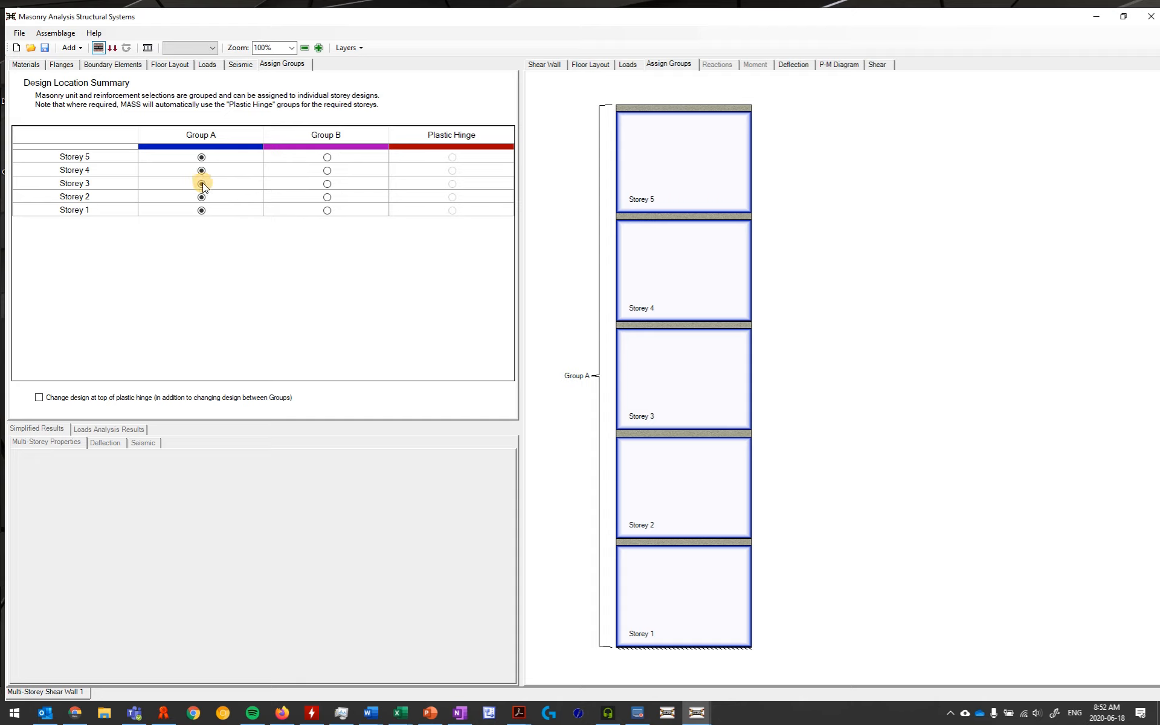
pyautogui.click(327, 197)
pyautogui.click(326, 210)
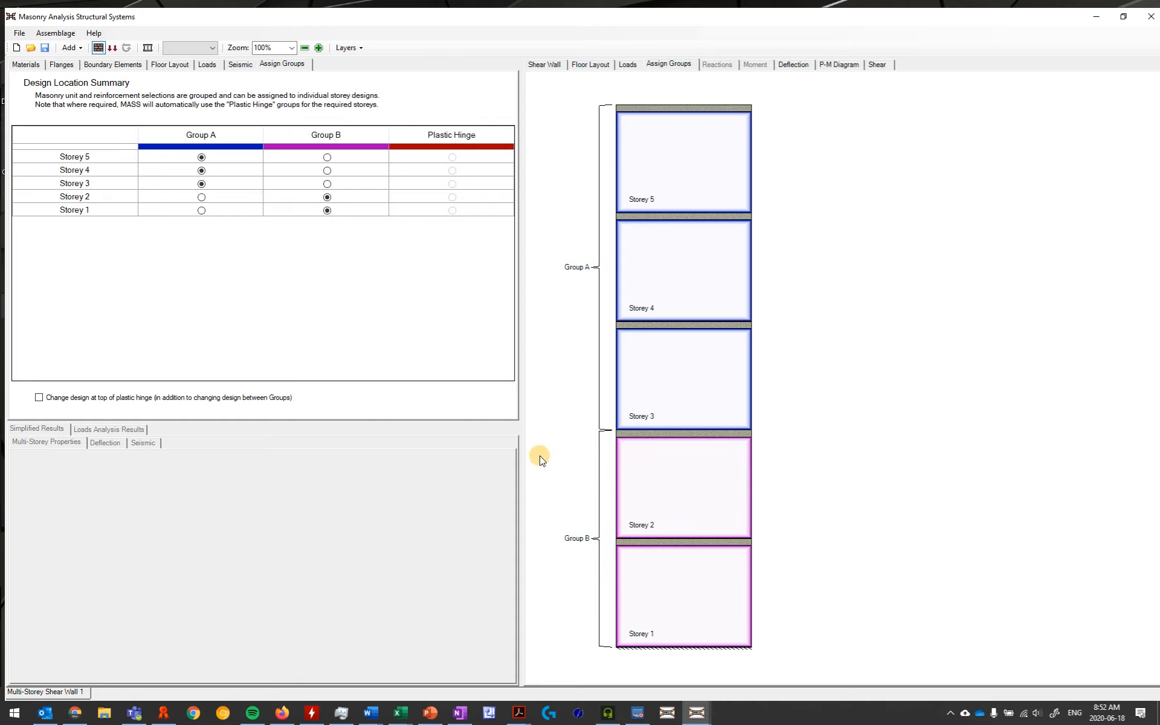
pyautogui.click(202, 198)
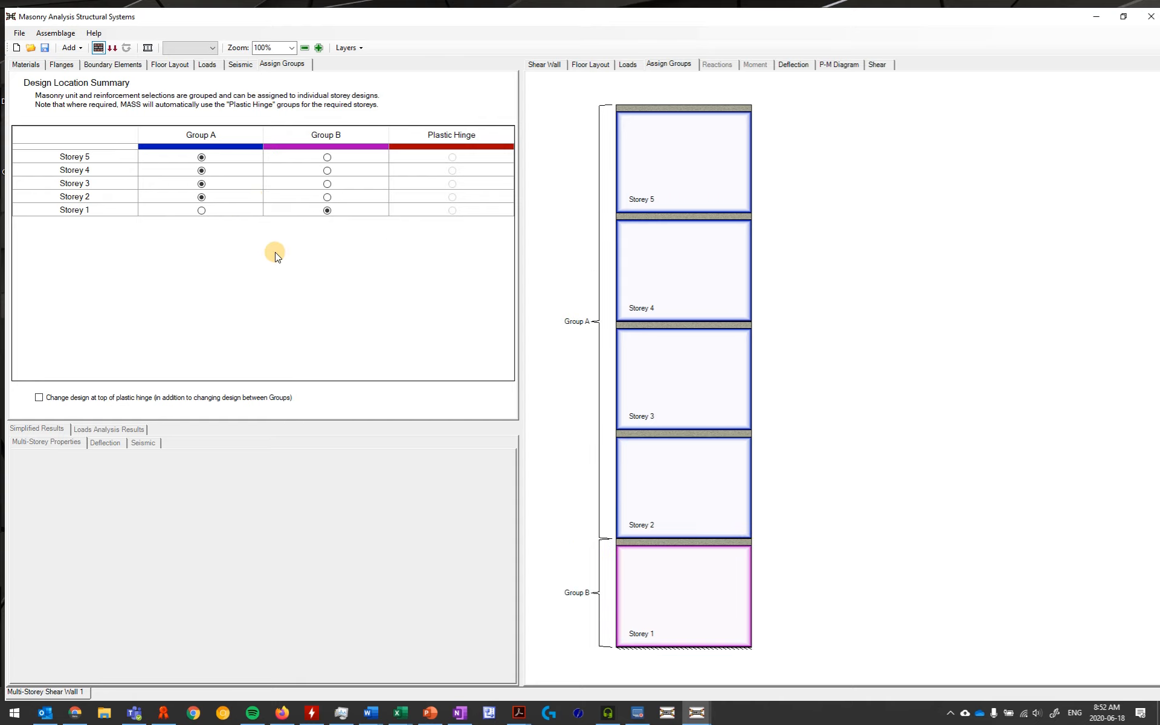
pyautogui.click(202, 211)
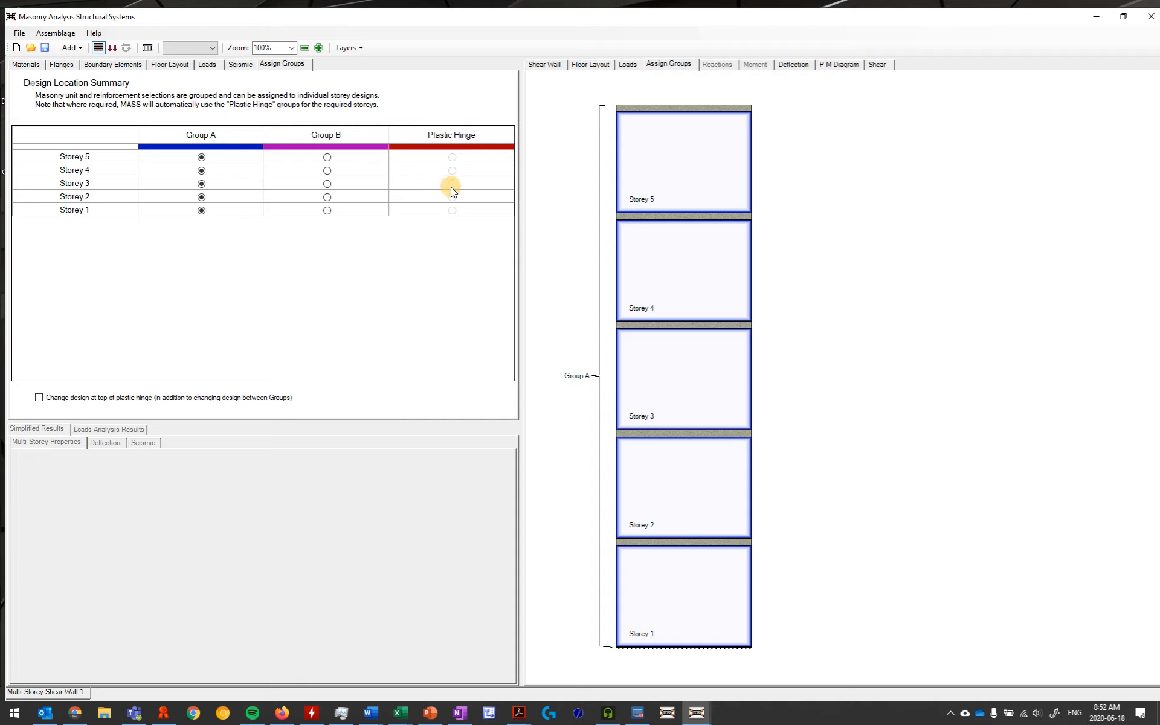
pyautogui.click(450, 208)
# Compare the Plastic Hinge group's masonry unit and reinforcement selections with those of Group A.
pyautogui.click(26, 64)
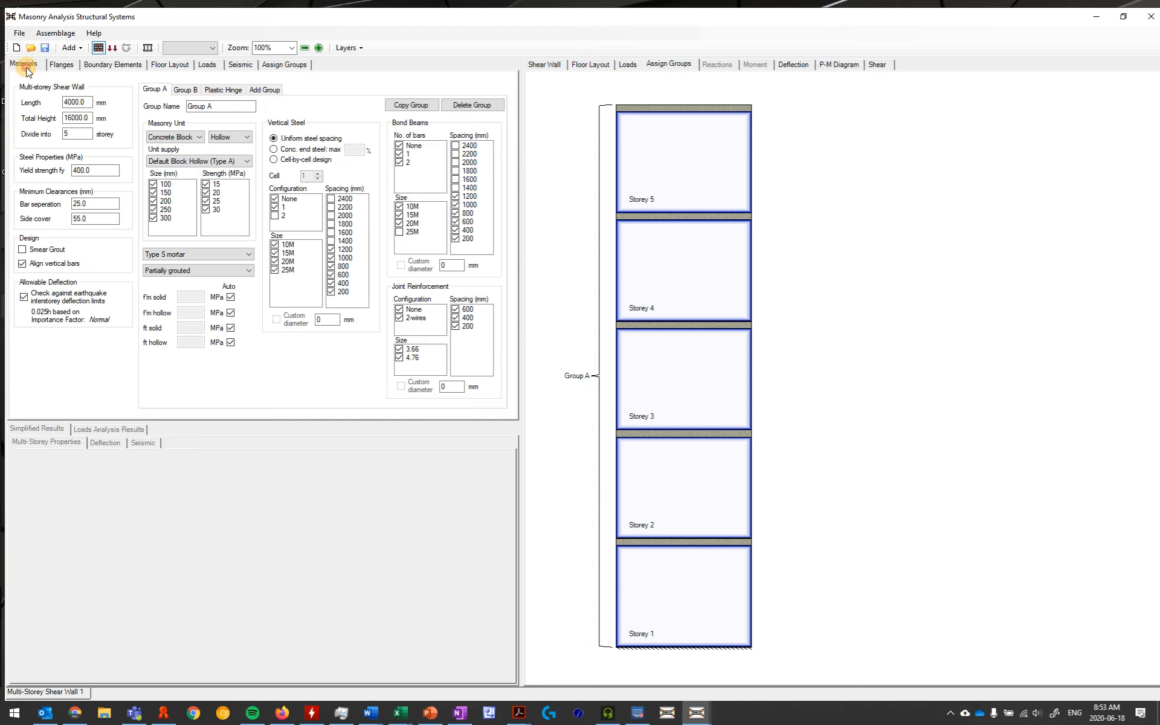
pyautogui.click(221, 89)
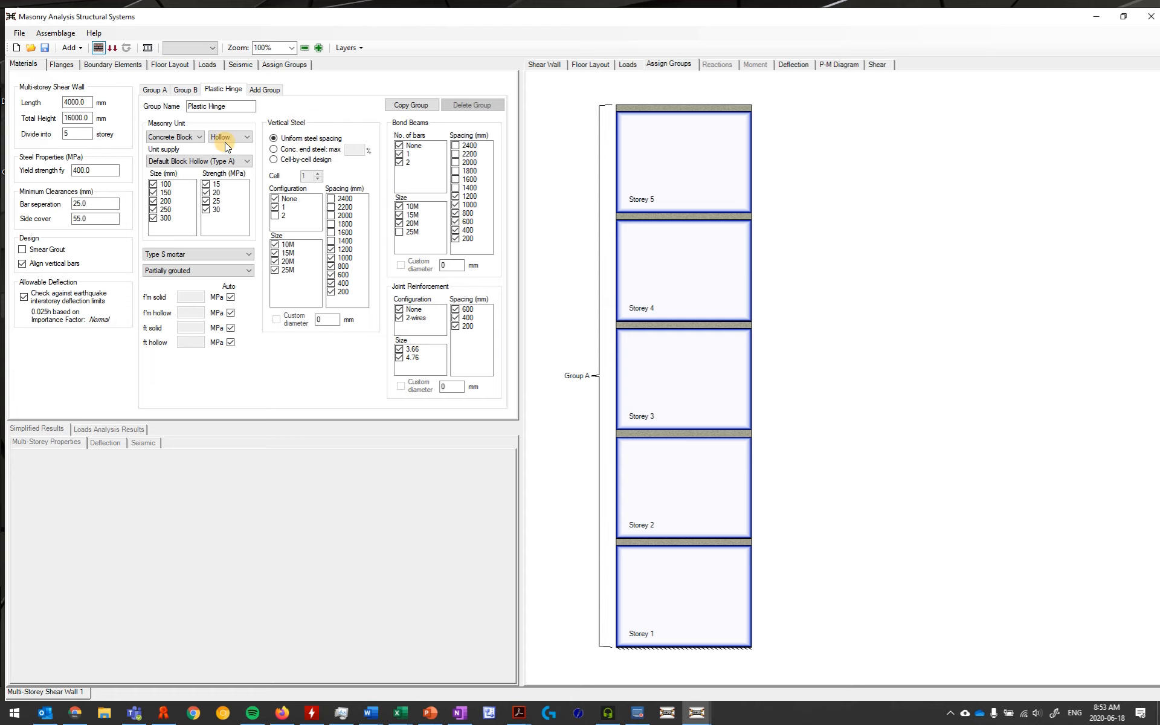
pyautogui.click(154, 89)
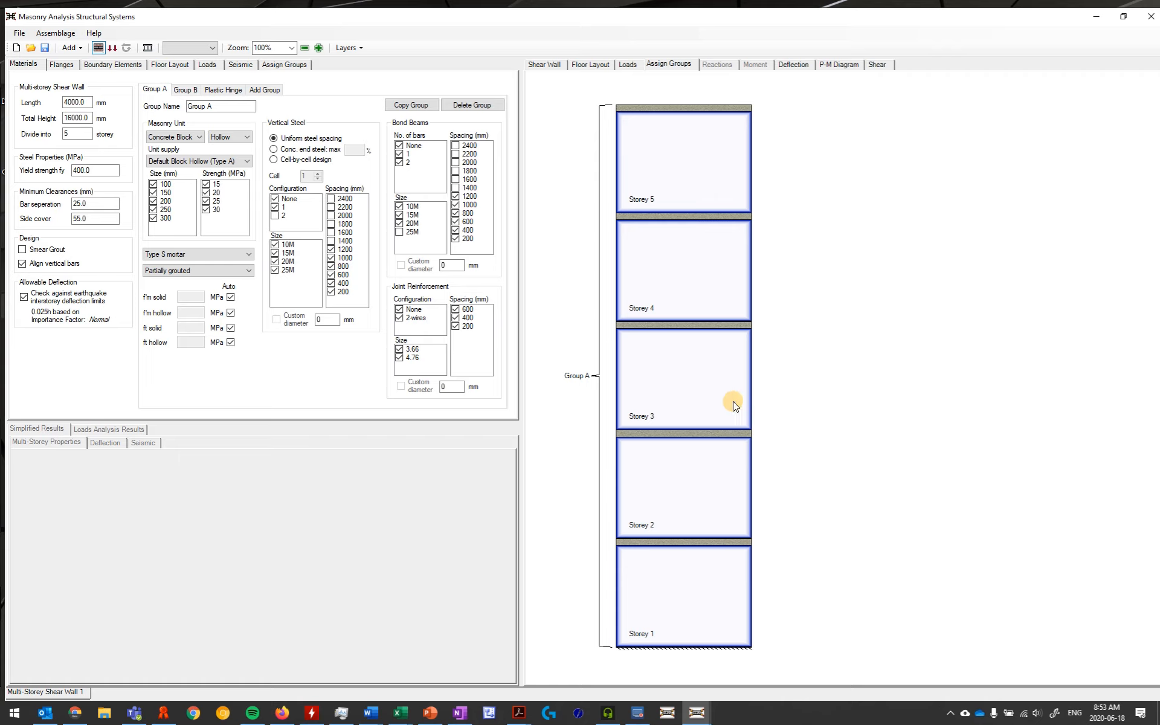
pyautogui.click(215, 89)
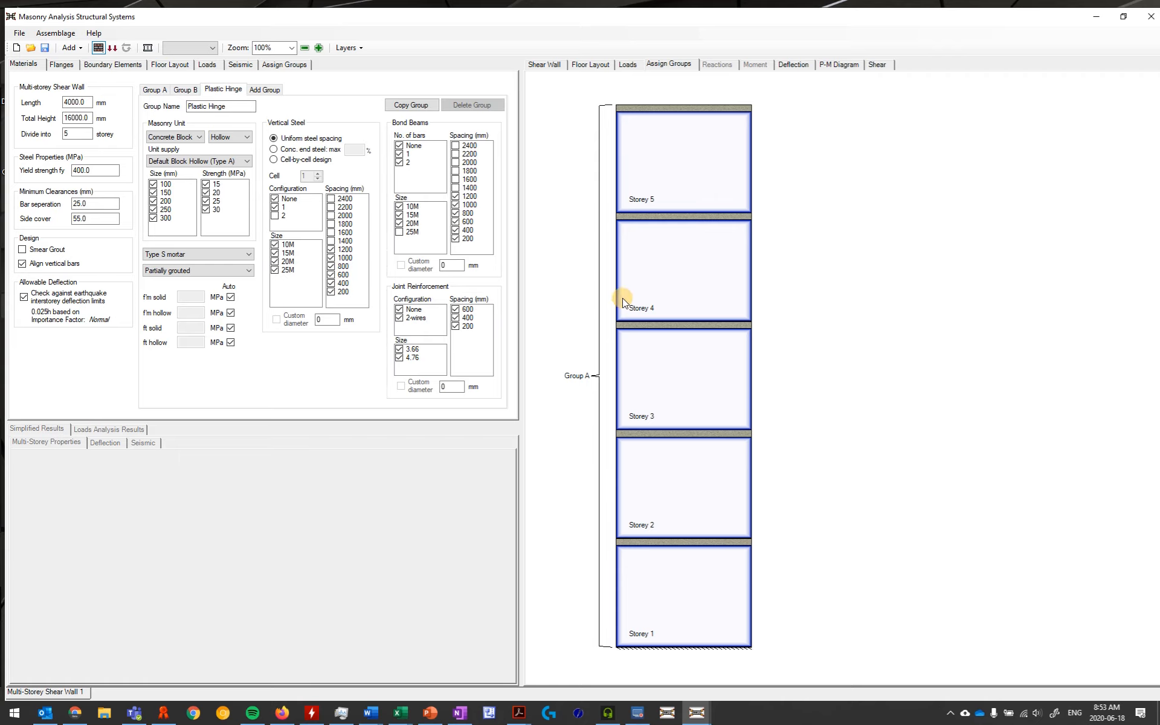
pyautogui.click(154, 89)
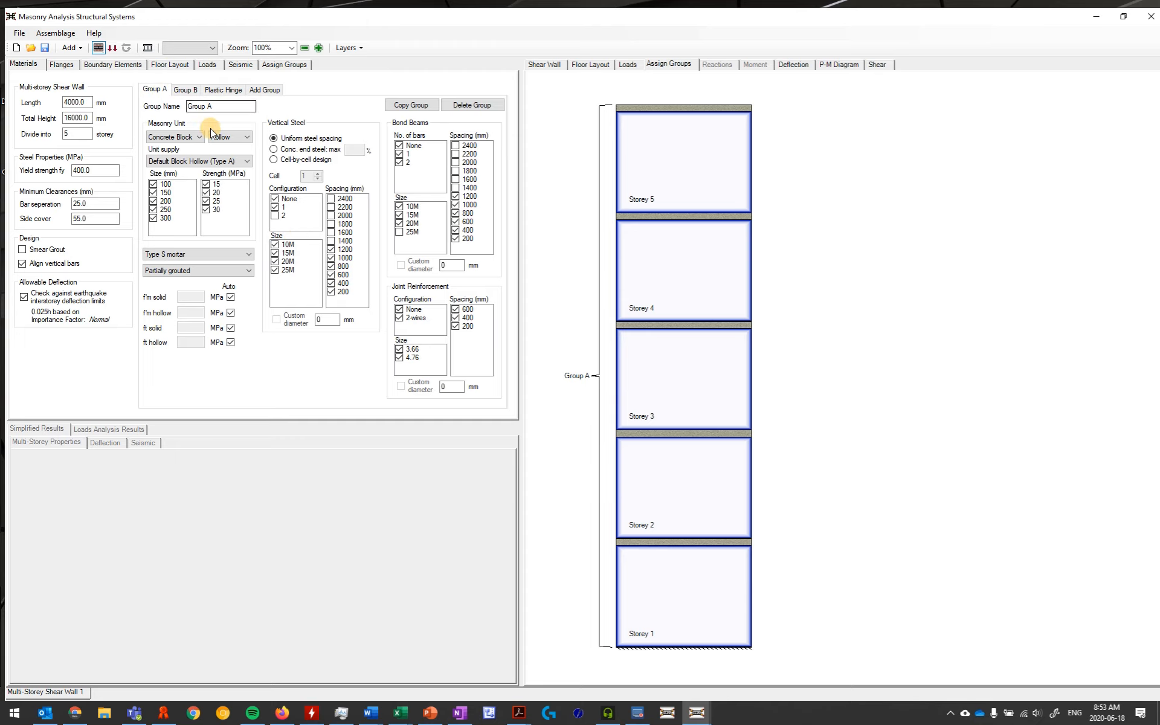
# Apply a lateral wind load of 25 kN at each of the five storeys.
pyautogui.click(171, 64)
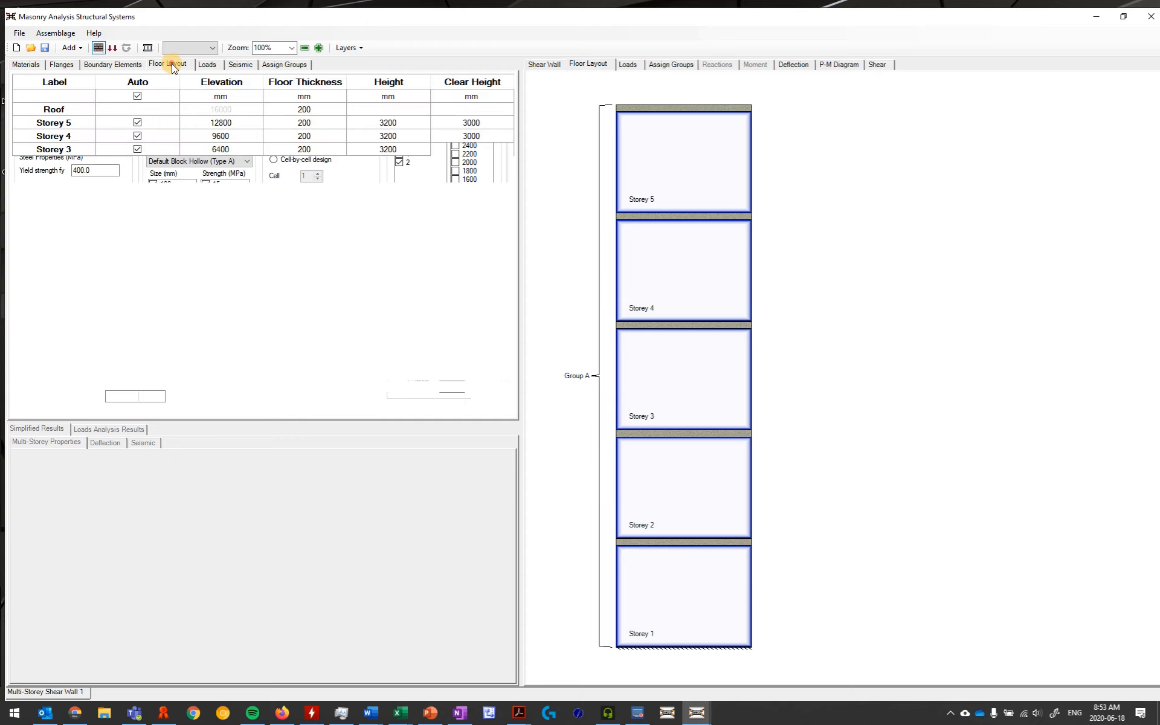
pyautogui.click(207, 66)
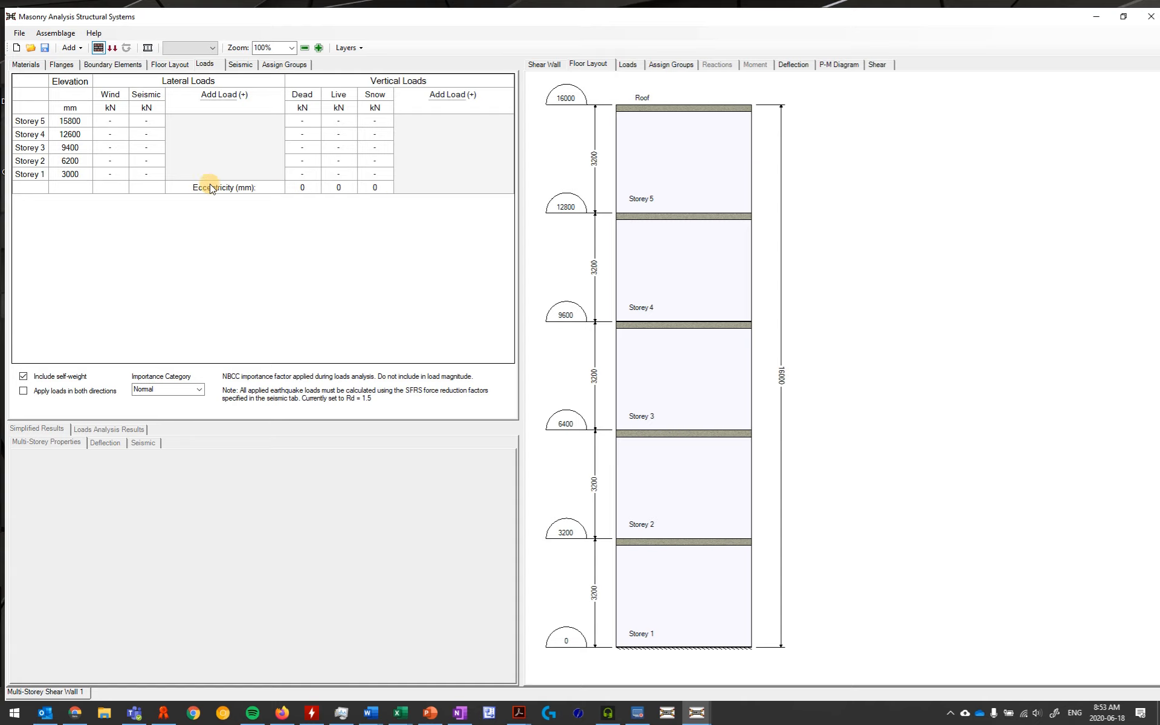
pyautogui.click(118, 122)
pyautogui.write('25')
pyautogui.click(112, 136)
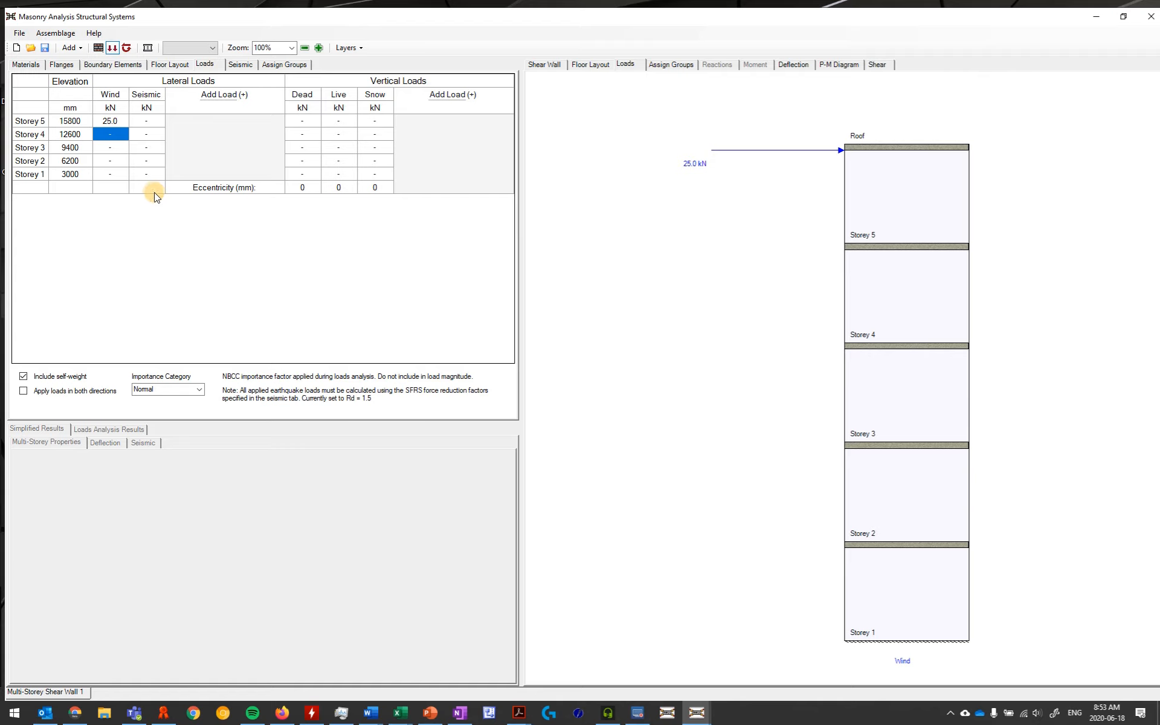
pyautogui.click(112, 135)
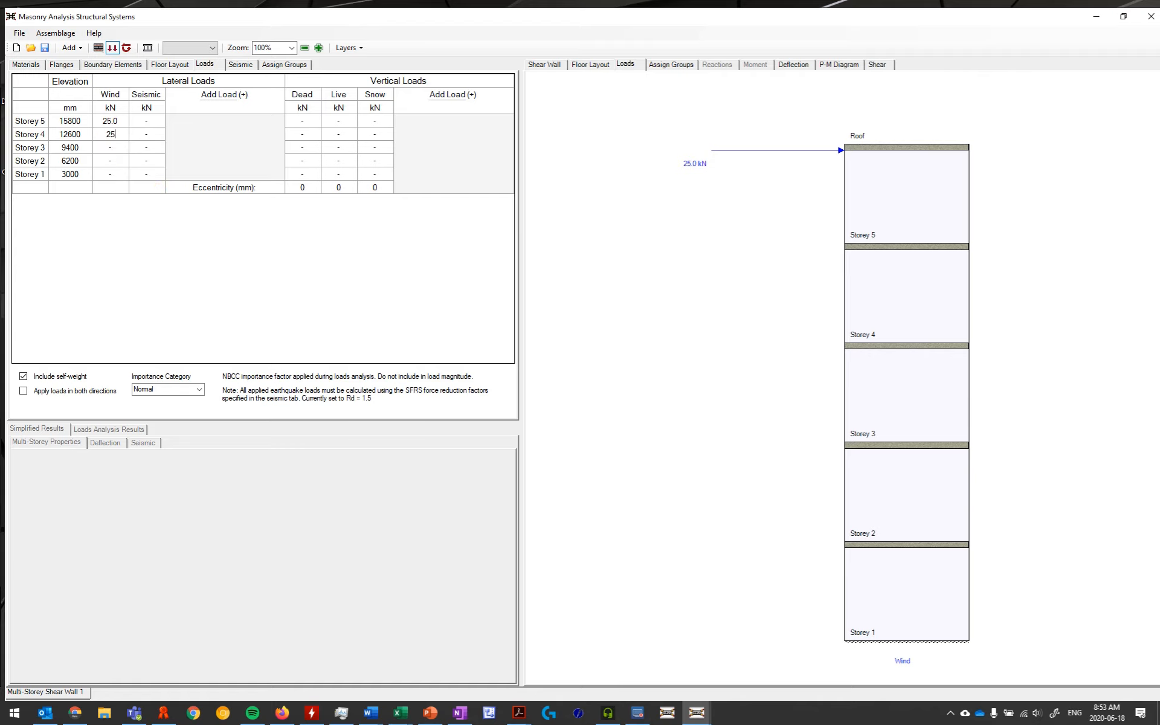
pyautogui.press('Return')
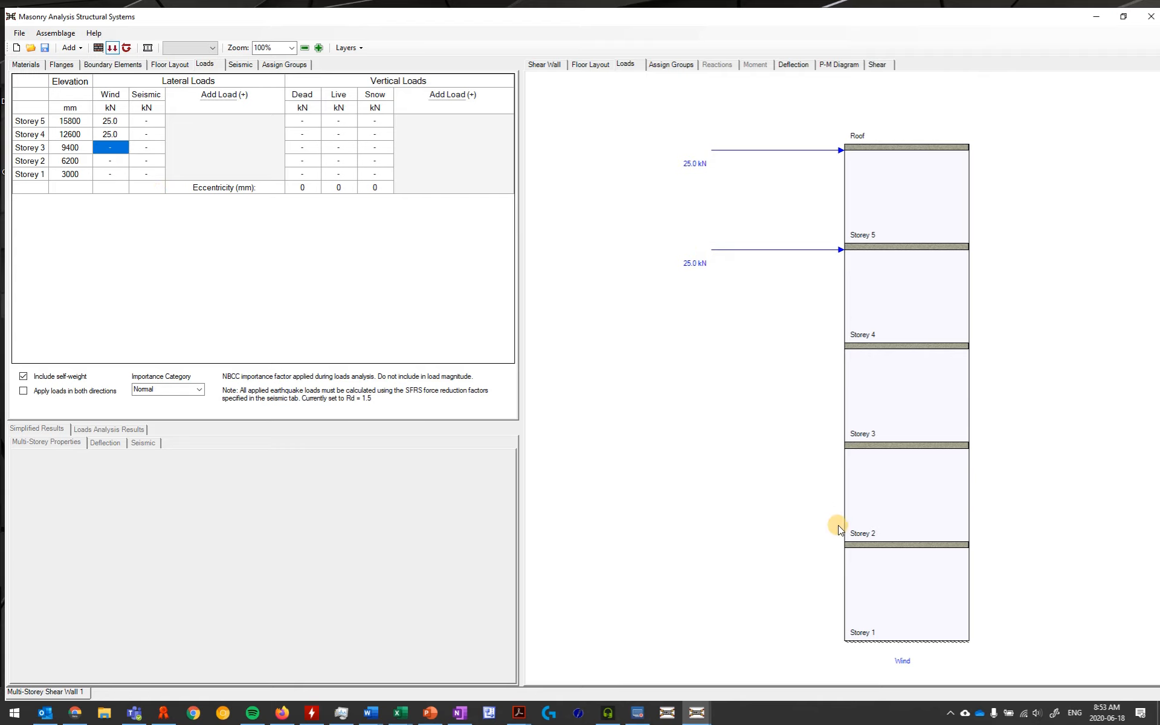
pyautogui.click(111, 148)
pyautogui.write('25')
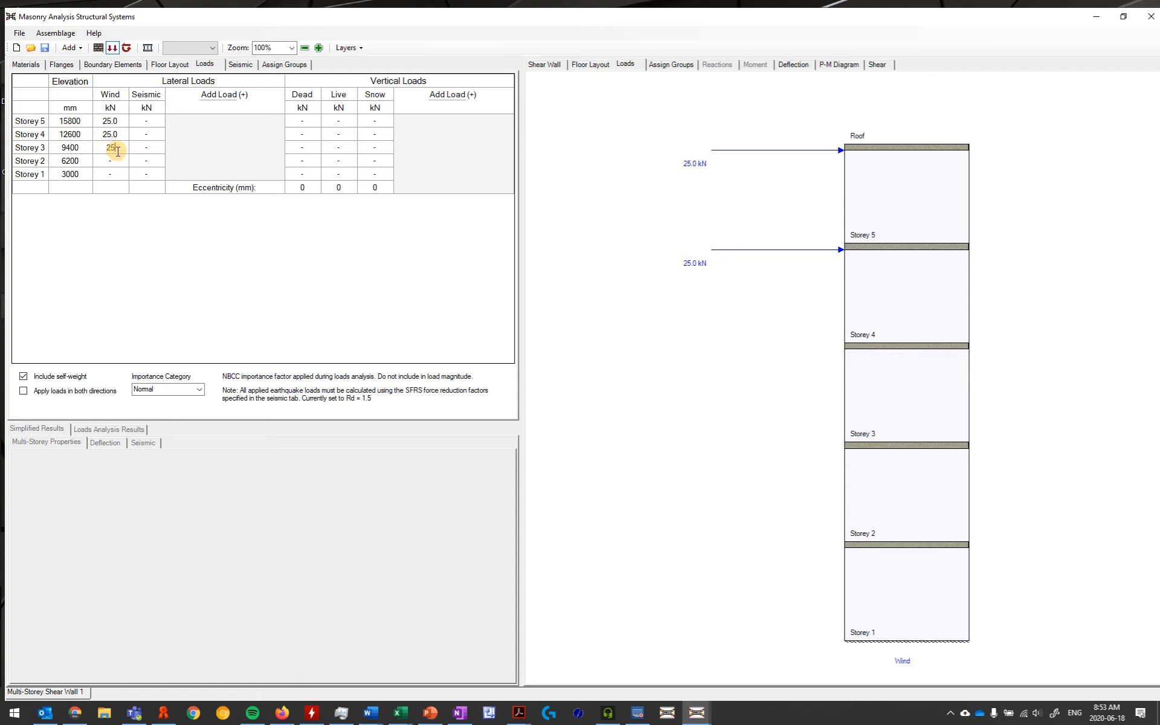
pyautogui.press('Return')
pyautogui.write('25')
pyautogui.press('Return')
pyautogui.write('25')
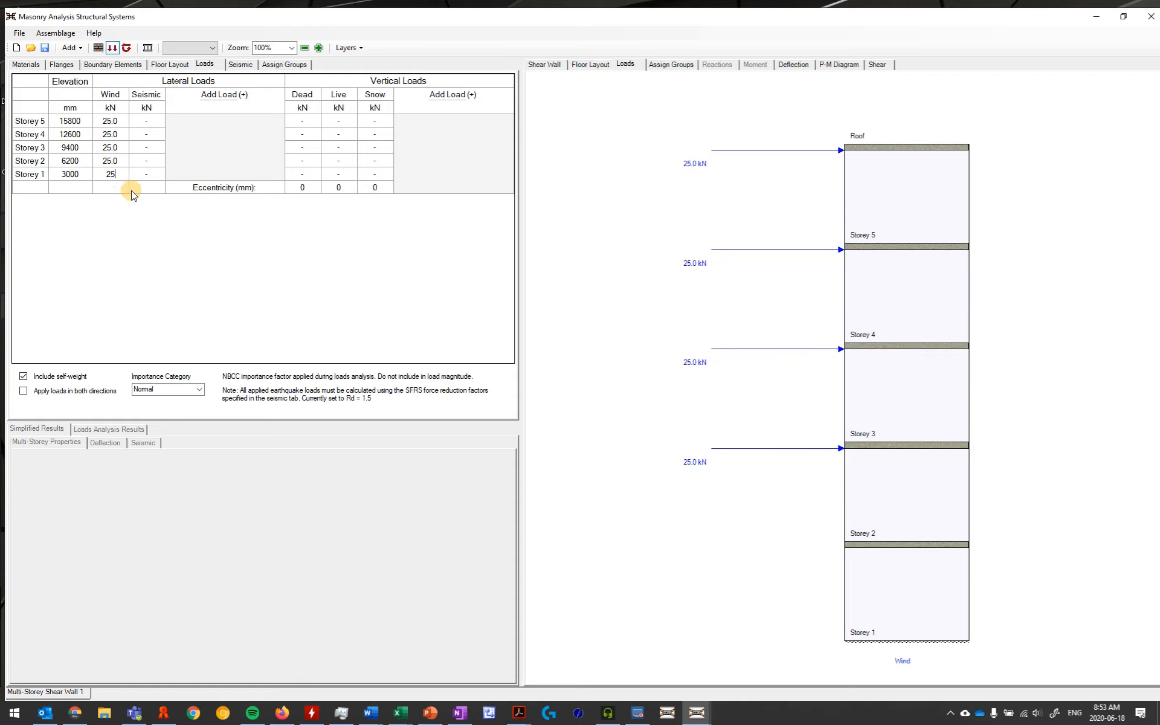
pyautogui.click(111, 161)
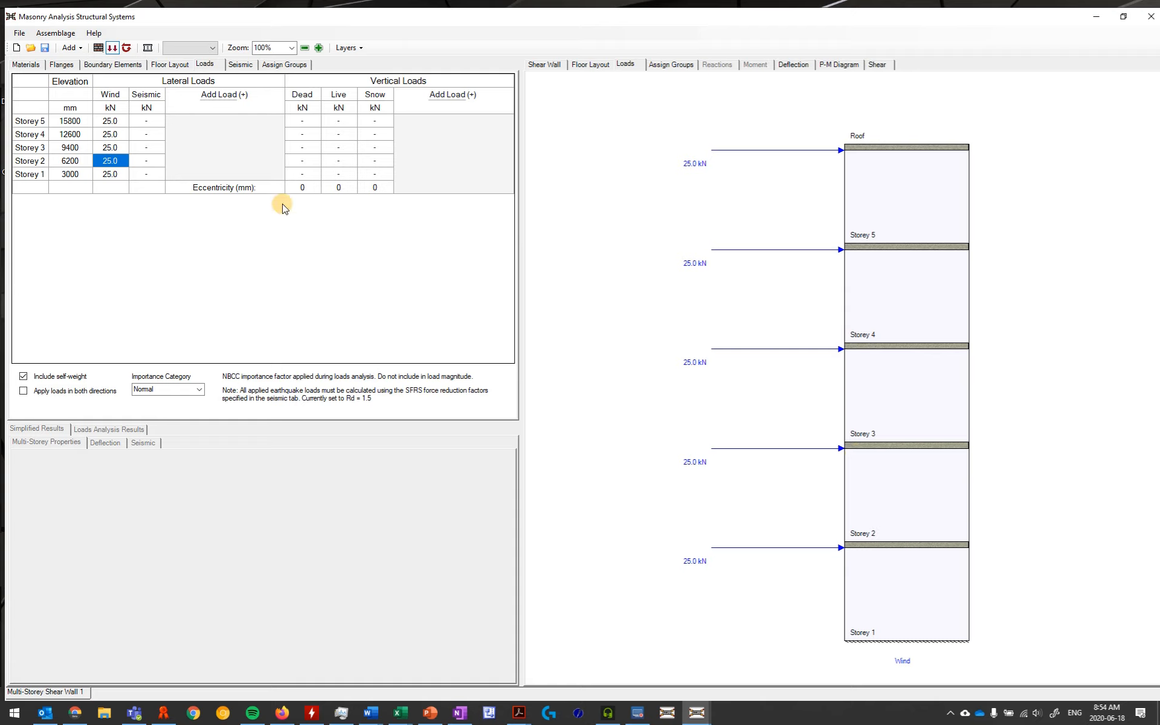
pyautogui.click(154, 123)
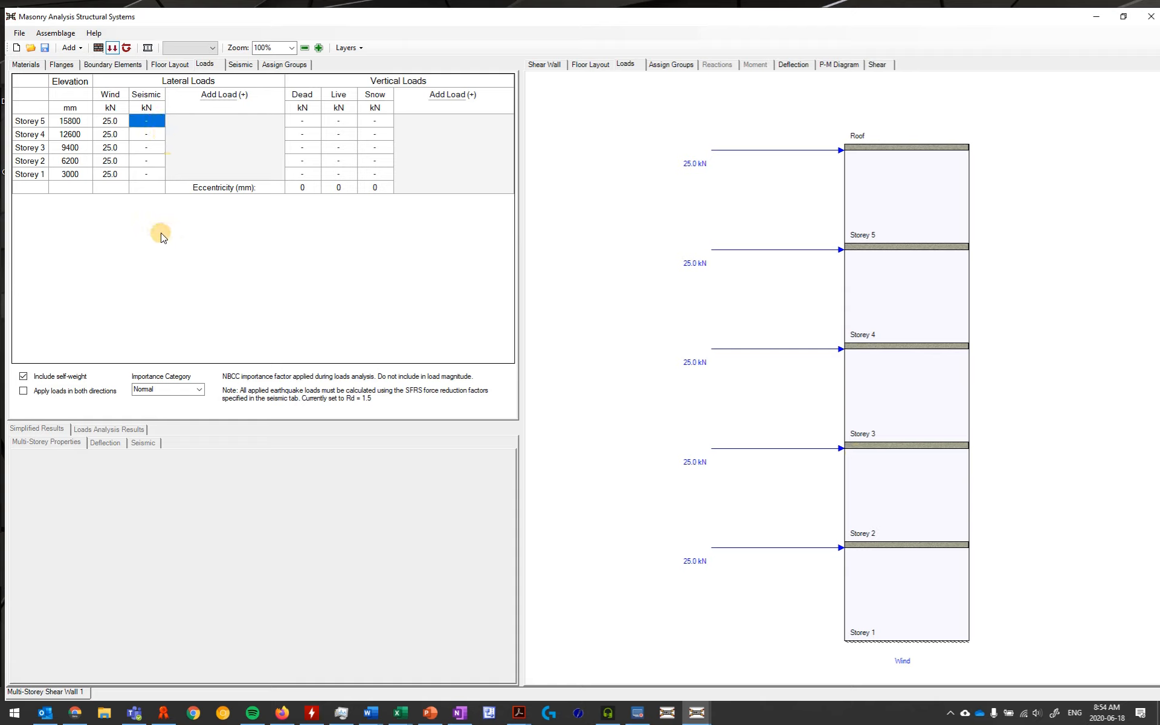
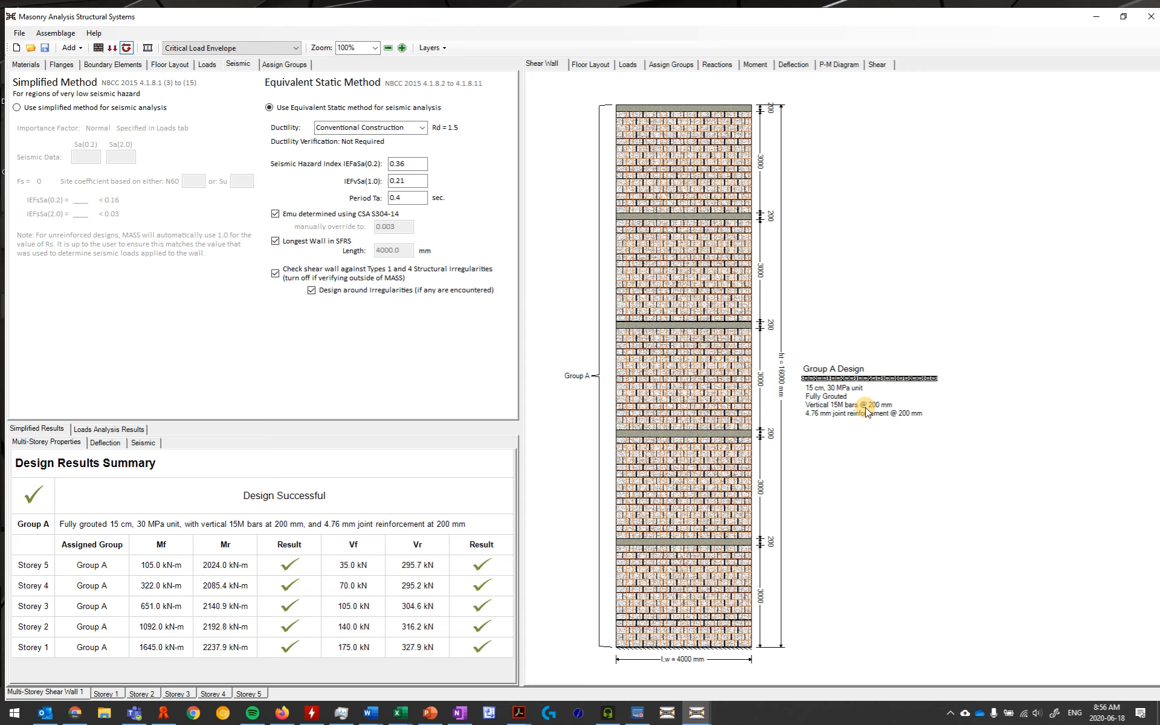
# Examine the reinforcement on the designed wall elevation and the material selections highlighted for Group A.
pyautogui.scroll(6, 721, 375)
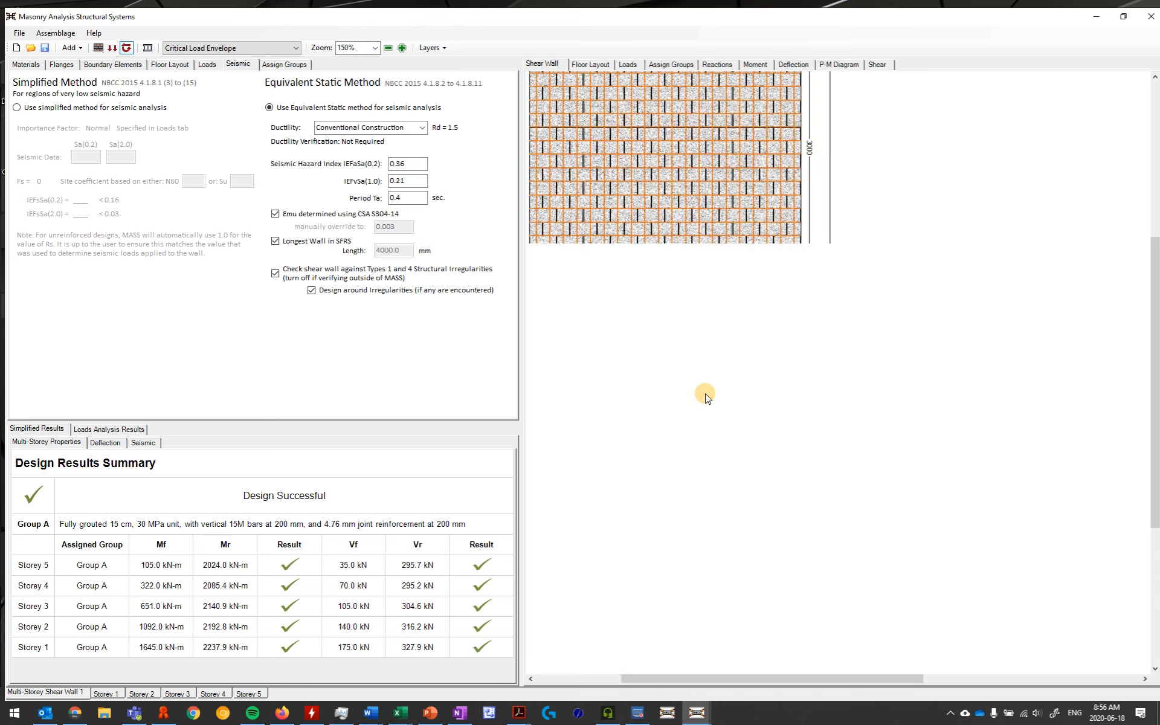
pyautogui.scroll(1, 727, 394)
pyautogui.moveTo(1014, 400)
pyautogui.mouseDown()
pyautogui.moveTo(865, 406)
pyautogui.moveTo(777, 388)
pyautogui.mouseUp()
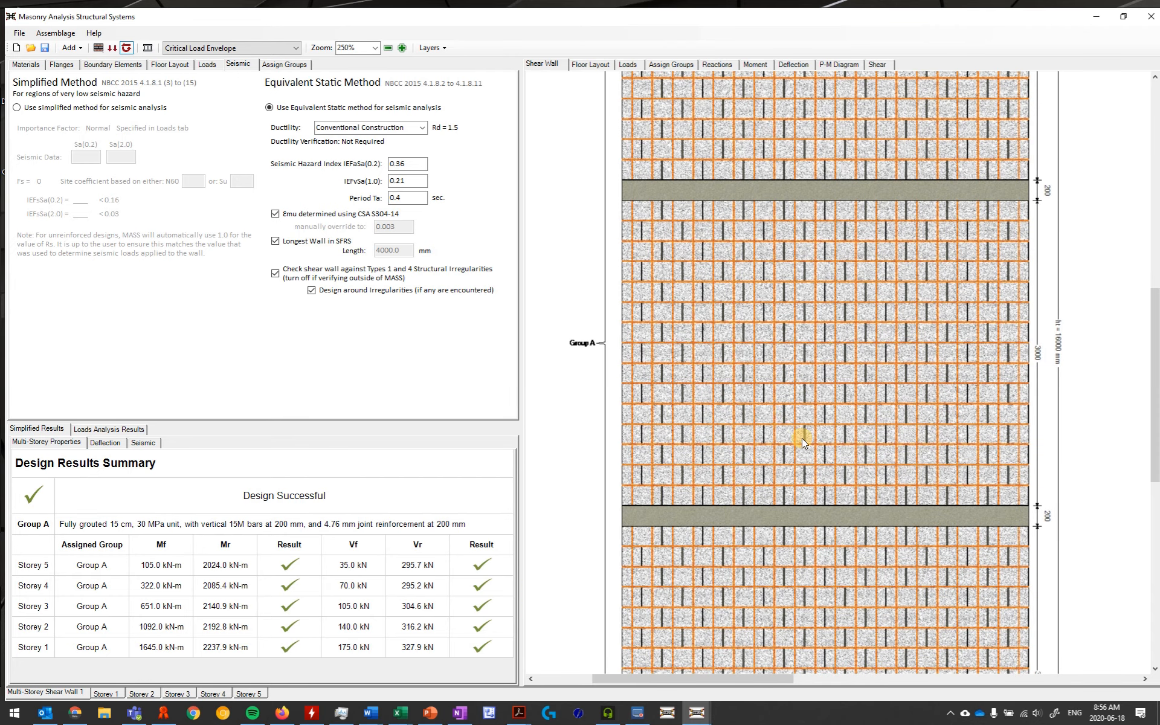
pyautogui.click(32, 65)
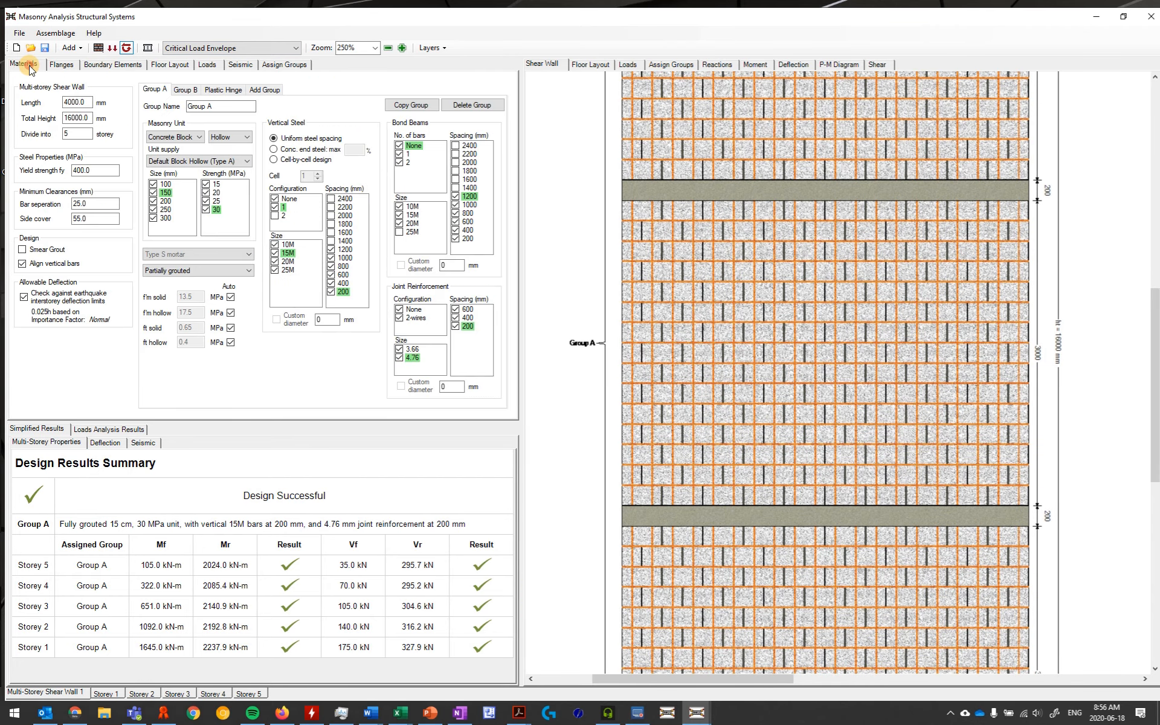
# Examine the P-M interaction curve against each storey's critical load points, and return to the wall elevation.
pyautogui.scroll(-2, 926, 329)
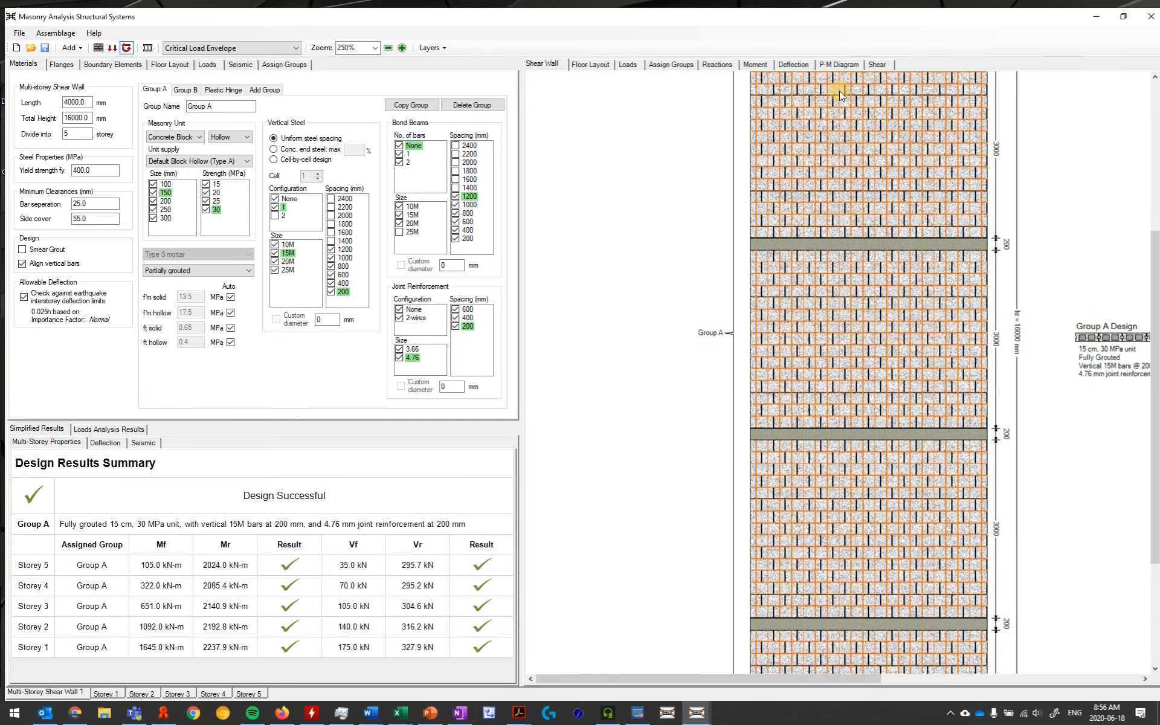
pyautogui.click(837, 62)
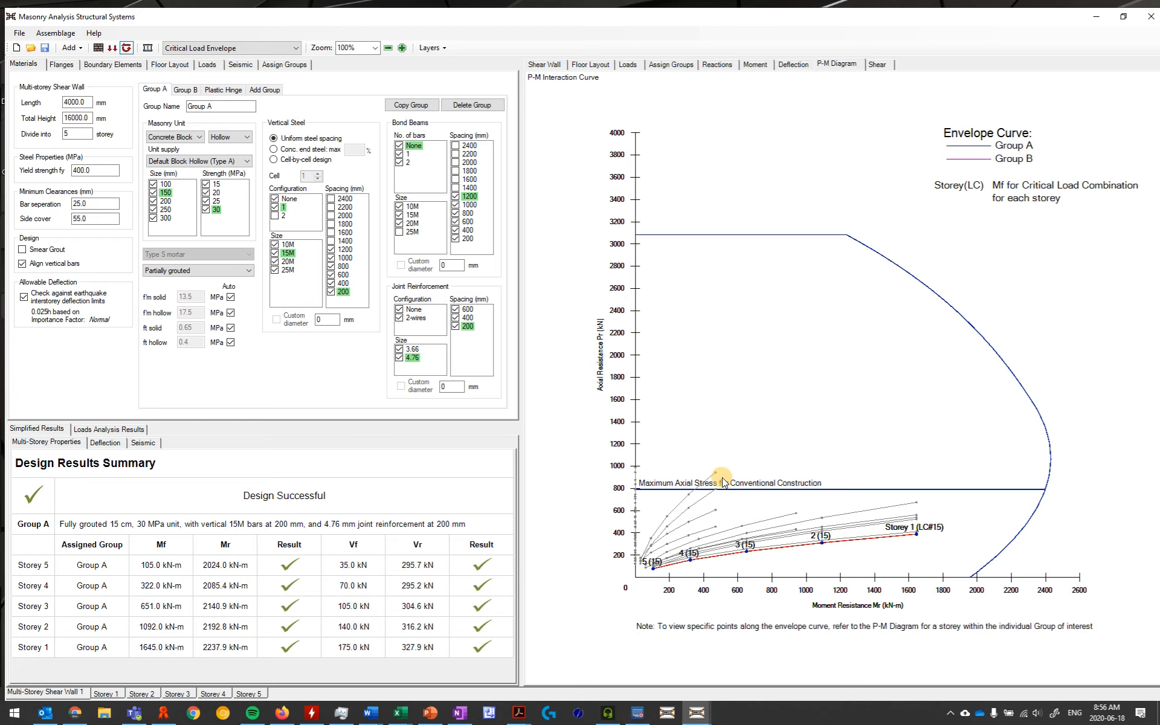
pyautogui.scroll(2, 727, 483)
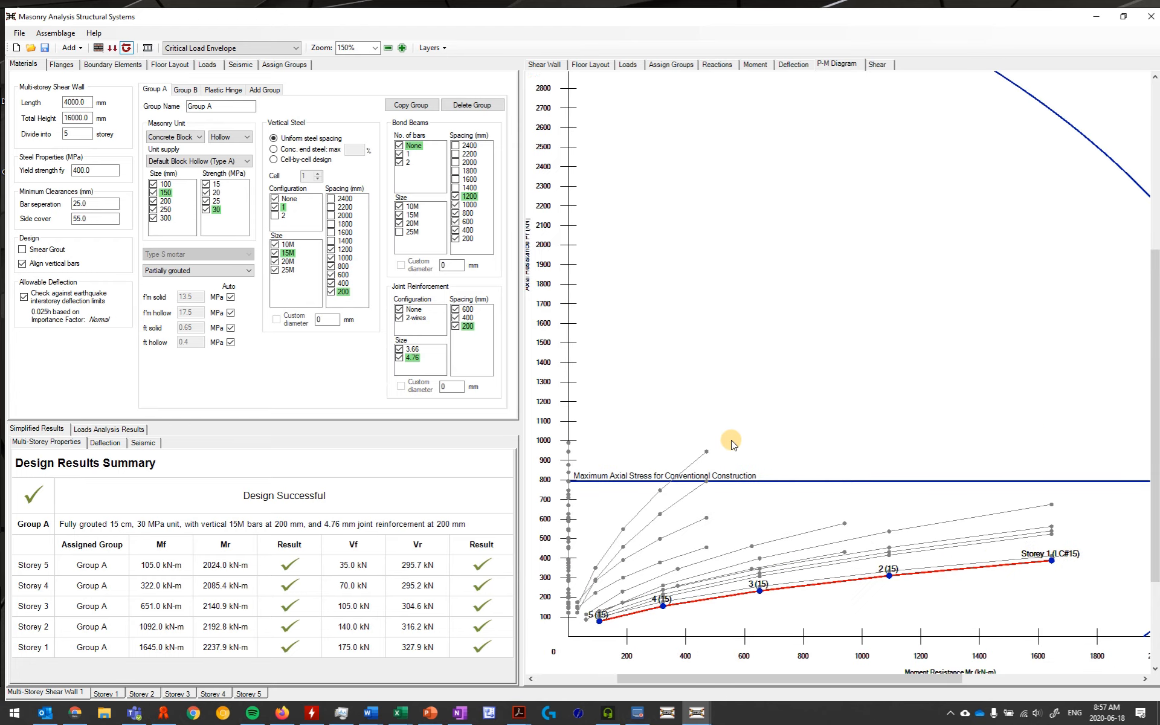
pyautogui.scroll(-2, 732, 435)
pyautogui.scroll(-3, 732, 433)
pyautogui.scroll(1, 732, 426)
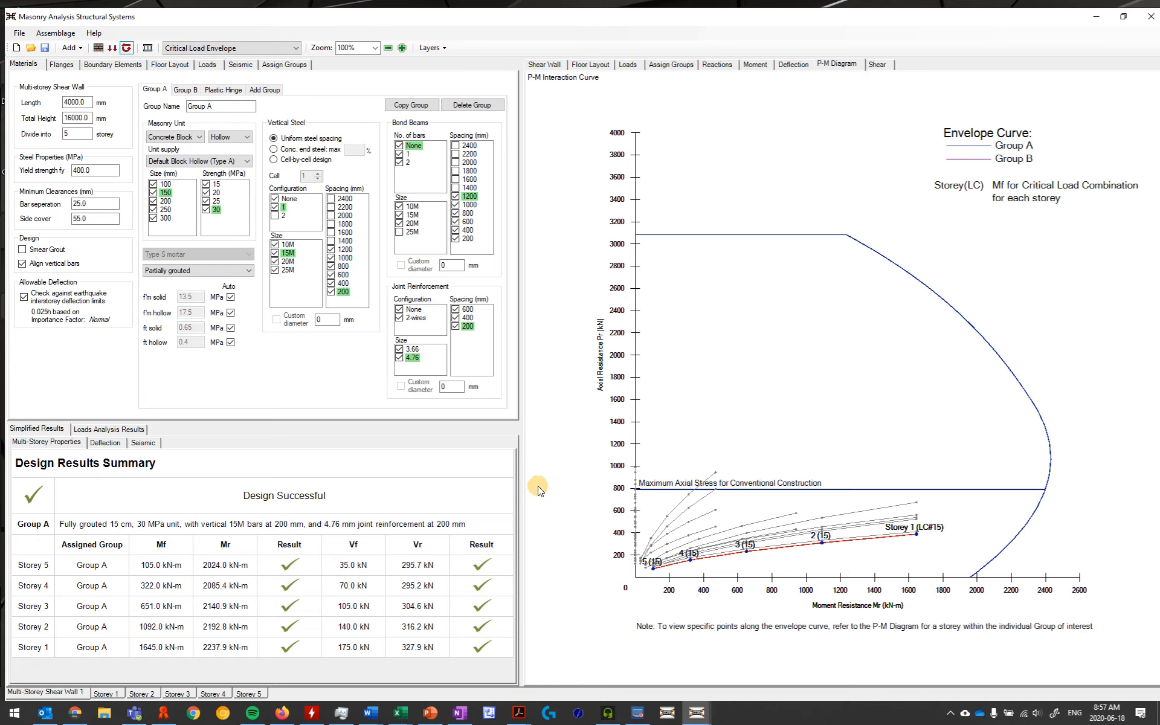
pyautogui.click(545, 65)
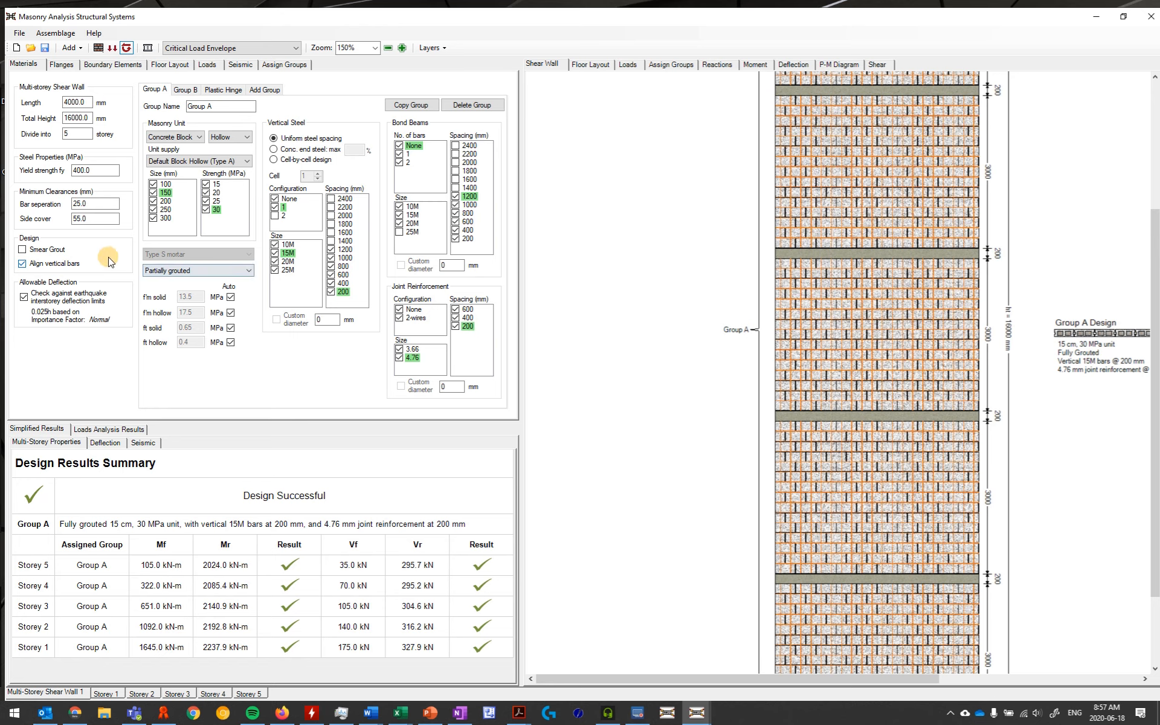
# Set Group A to fully grouted and inspect the redesigned wall elevation.
pyautogui.click(248, 271)
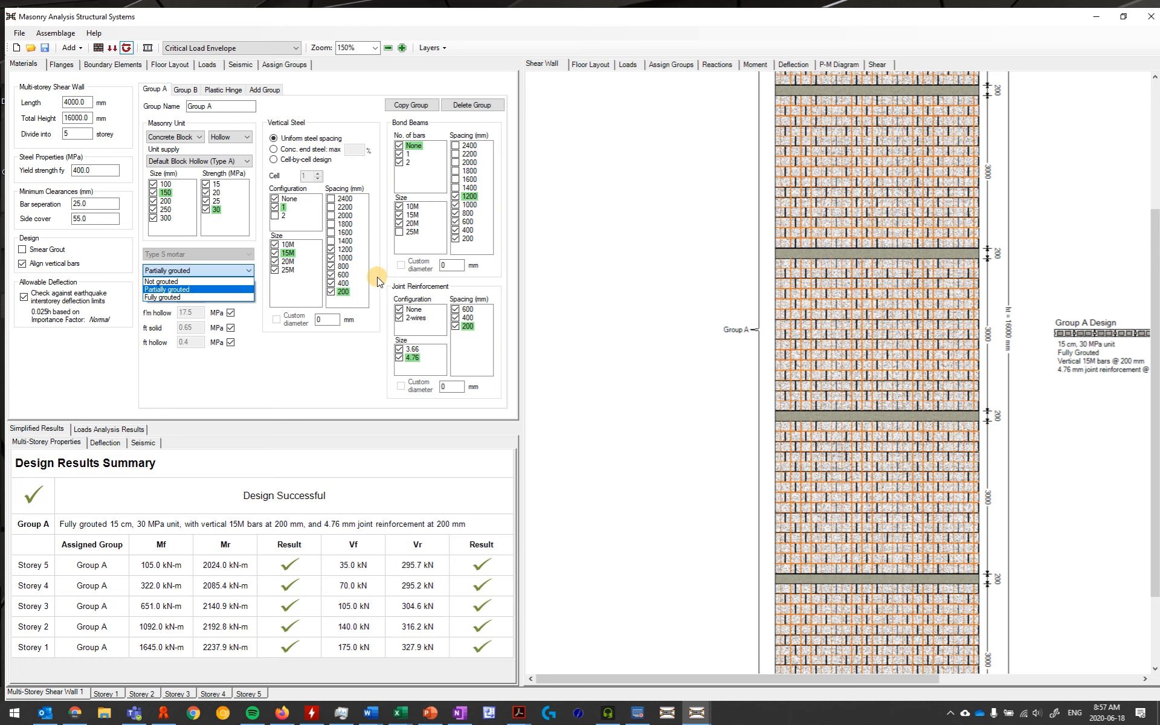
pyautogui.click(206, 296)
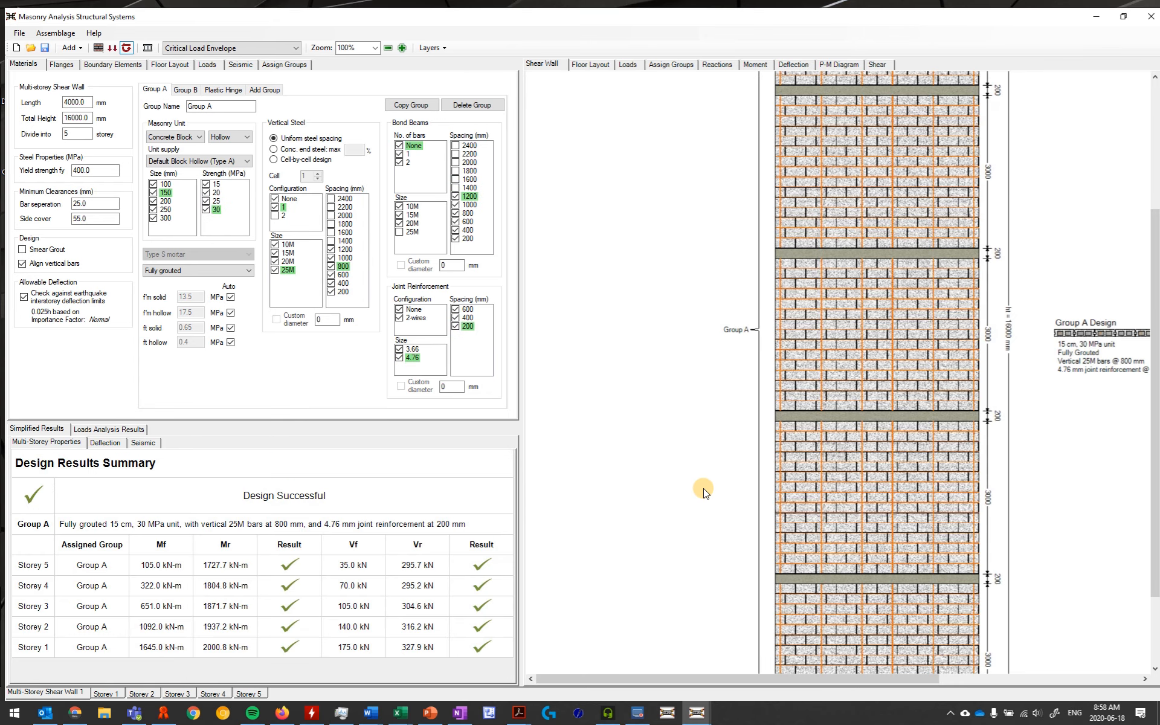
pyautogui.scroll(-1, 712, 448)
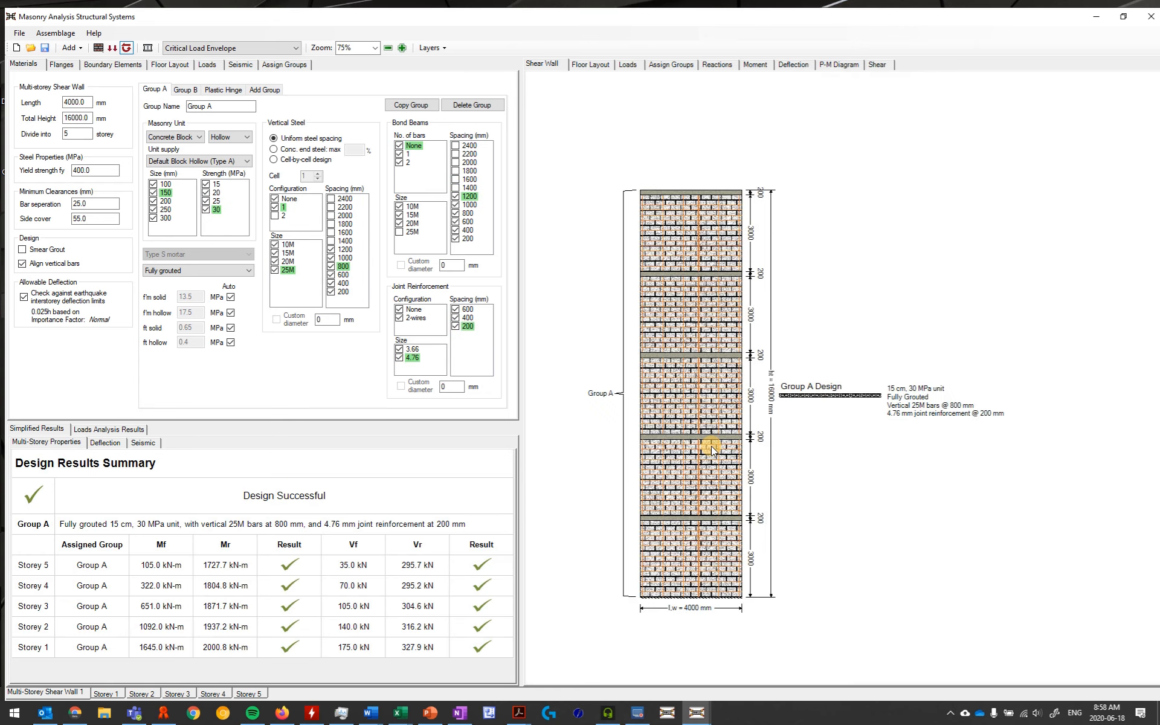
pyautogui.scroll(1, 712, 446)
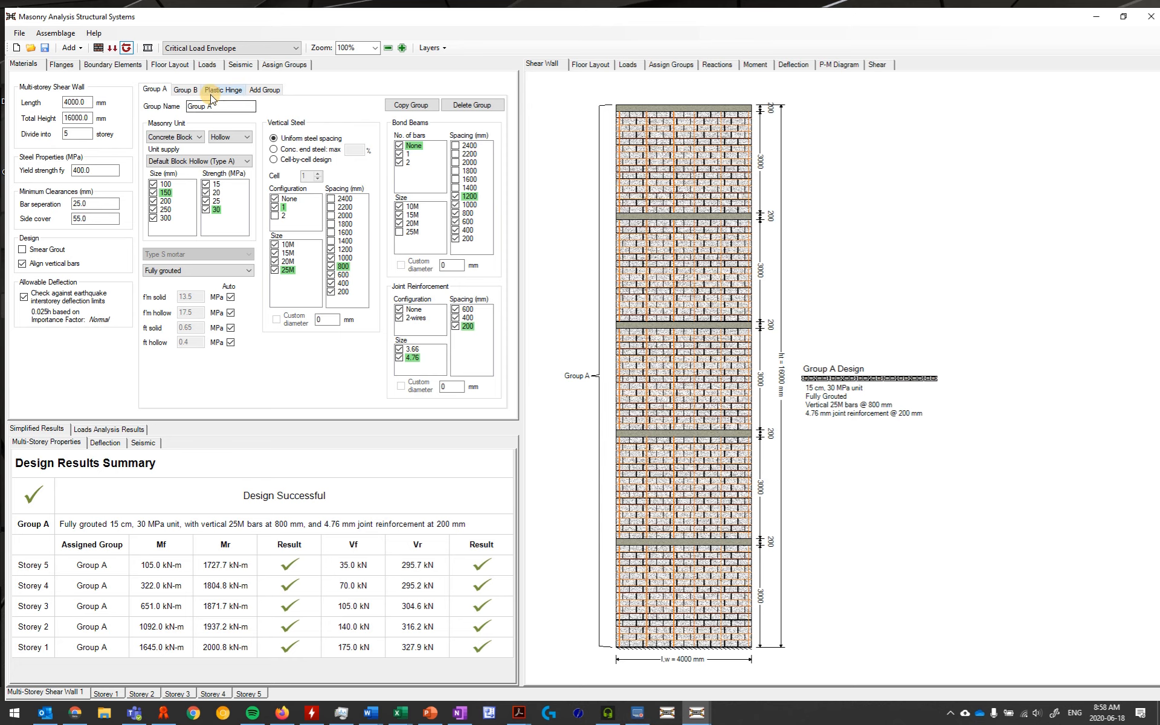
# Exclude the 150 mm and 100 mm block sizes from Group A's masonry unit selection.
pyautogui.click(190, 90)
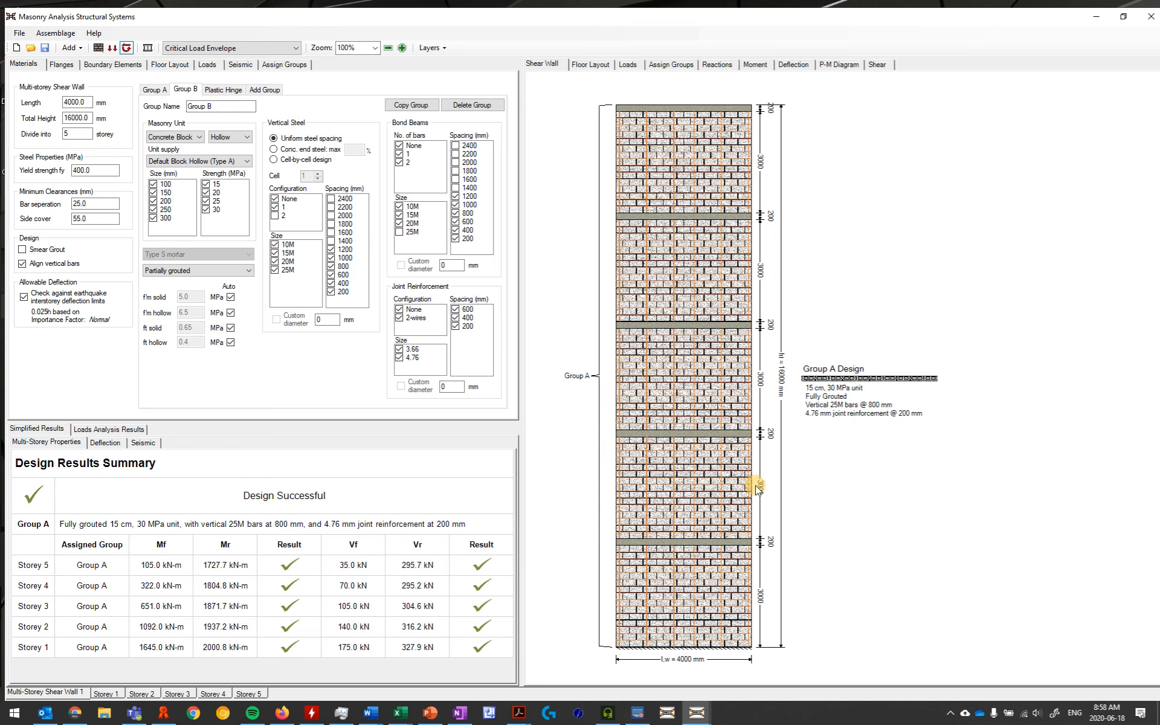
pyautogui.click(154, 90)
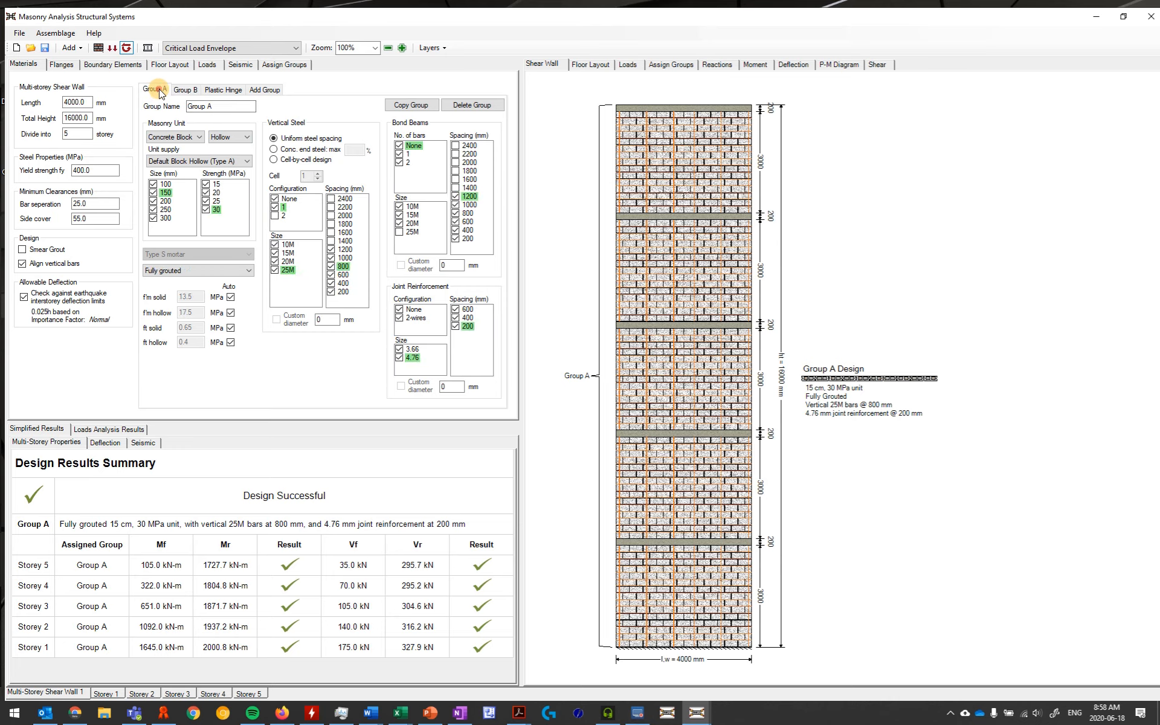
pyautogui.click(153, 193)
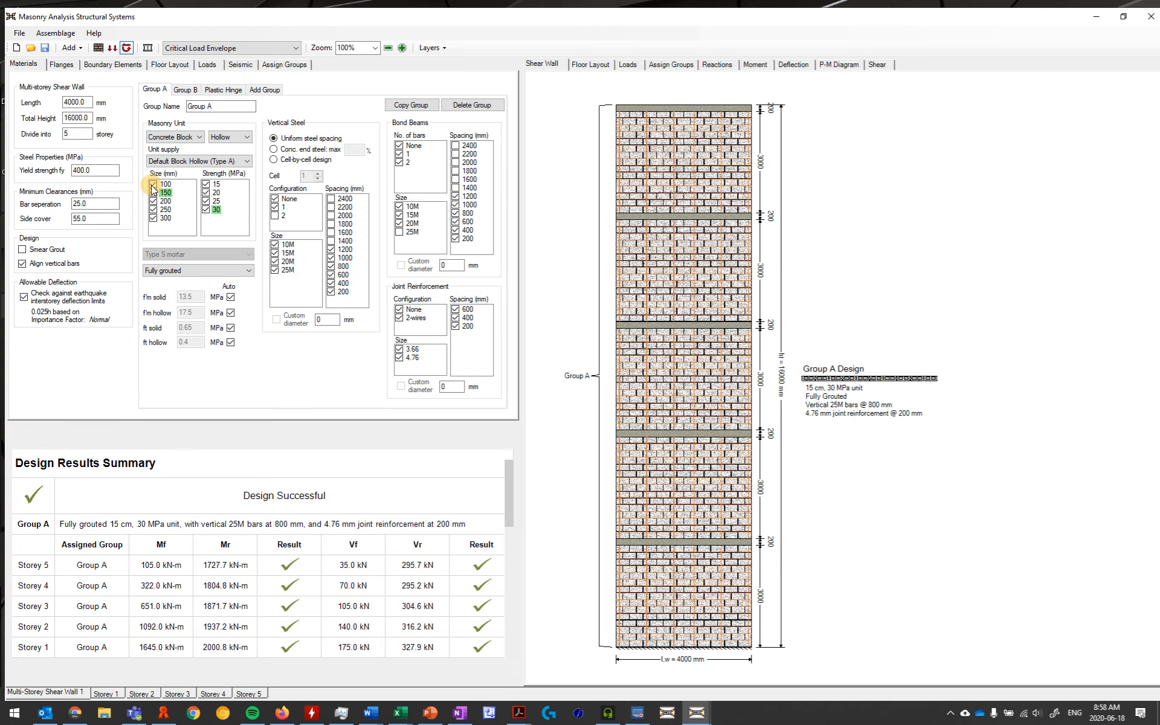
pyautogui.click(153, 184)
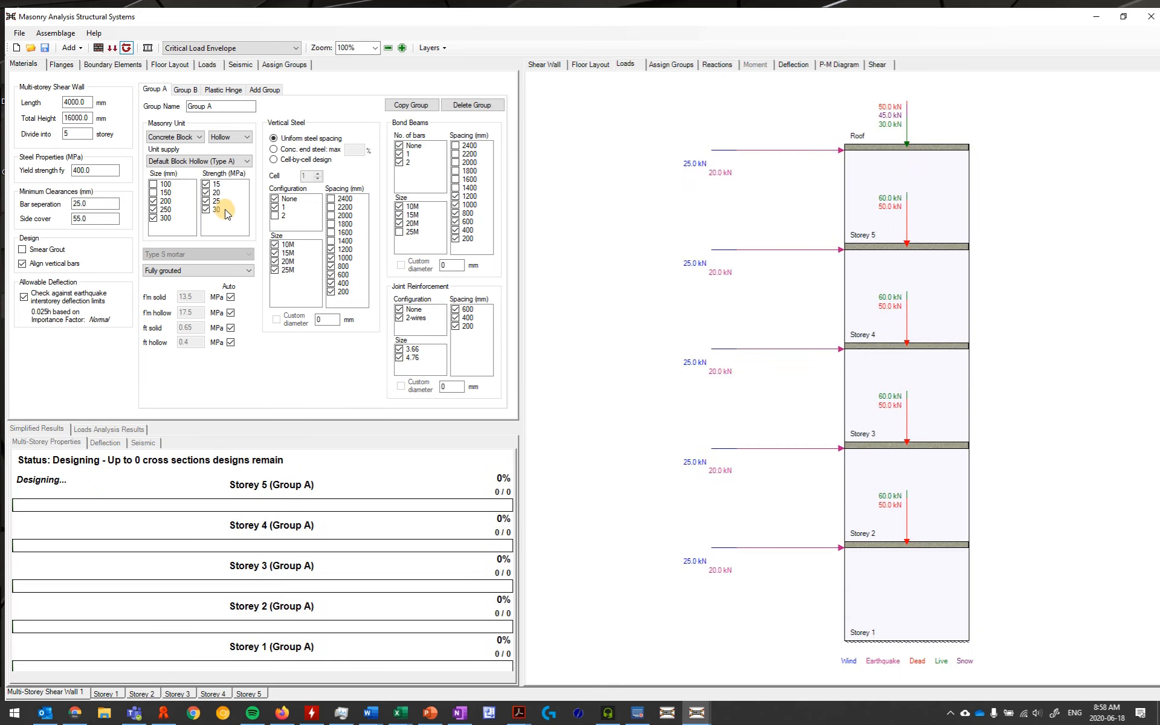
# Assign Storeys 5, 4 and 3 to Group B.
pyautogui.click(281, 64)
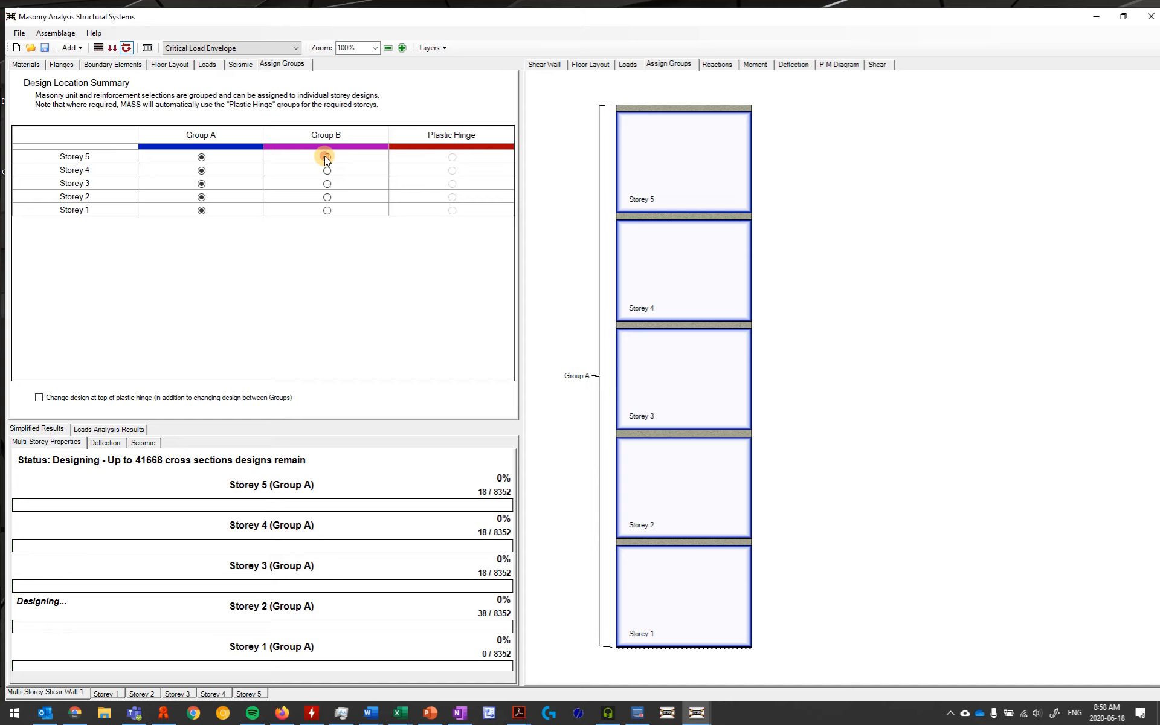
pyautogui.click(327, 157)
pyautogui.click(327, 171)
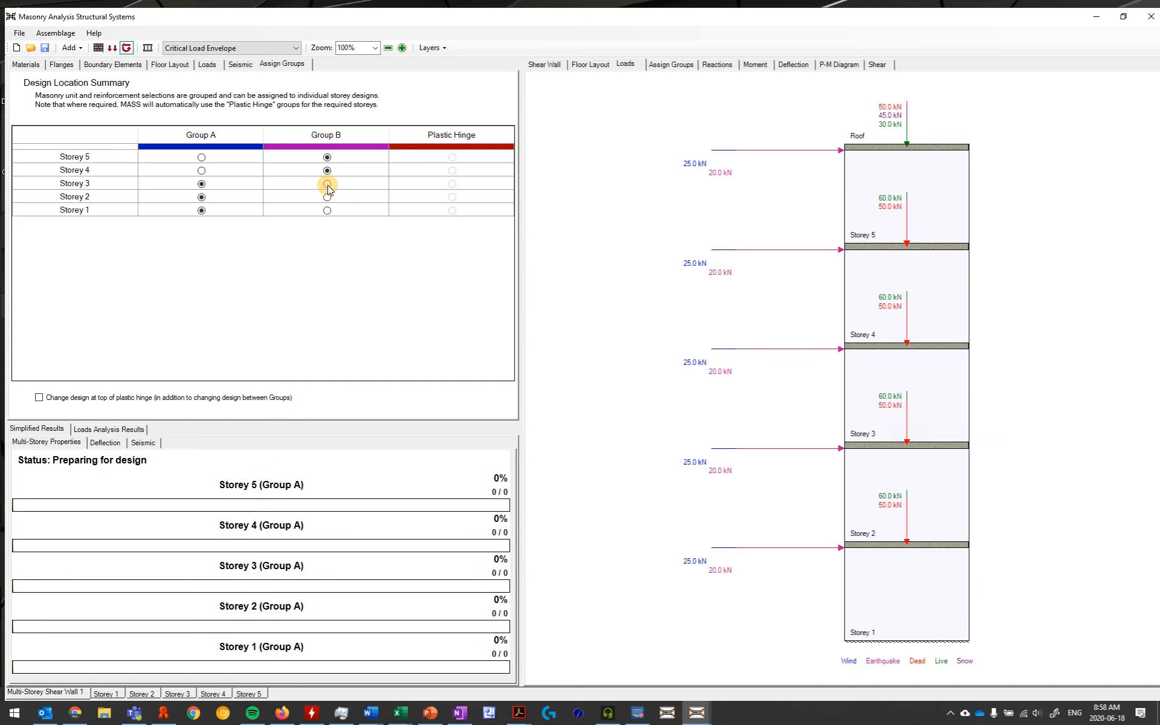
pyautogui.click(327, 183)
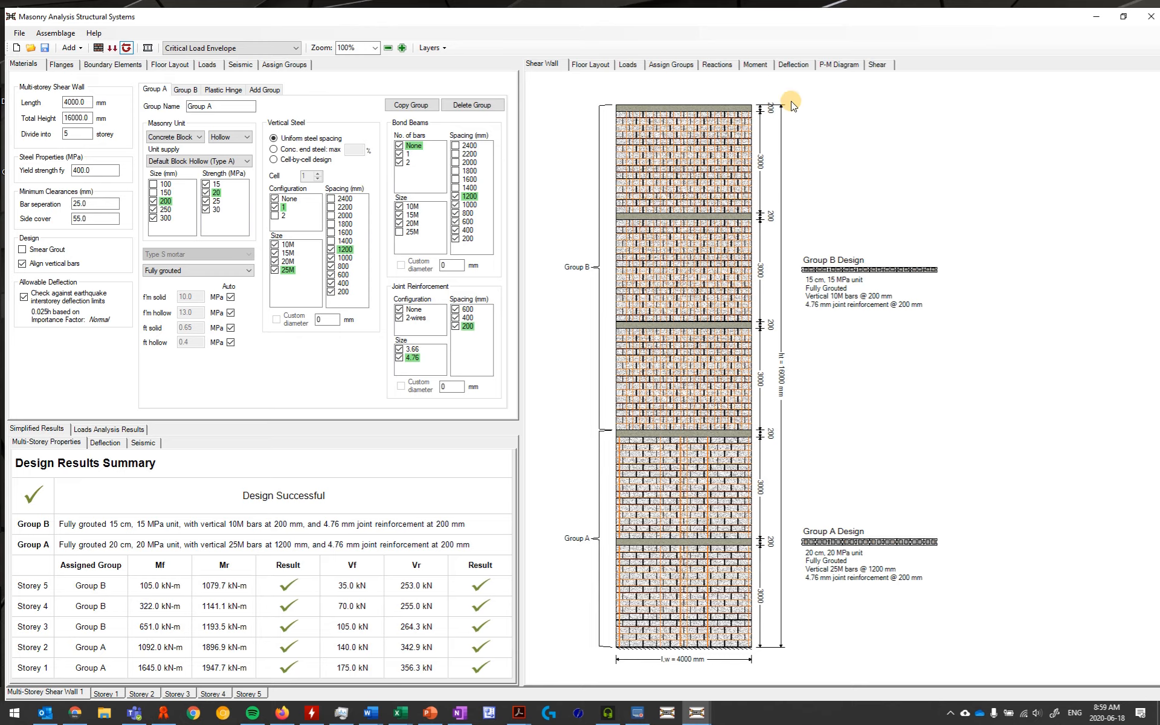
# Compare the Group A and Group B envelope curves on the P-M diagram, and return to the wall elevation.
pyautogui.click(837, 64)
pyautogui.scroll(4, 824, 577)
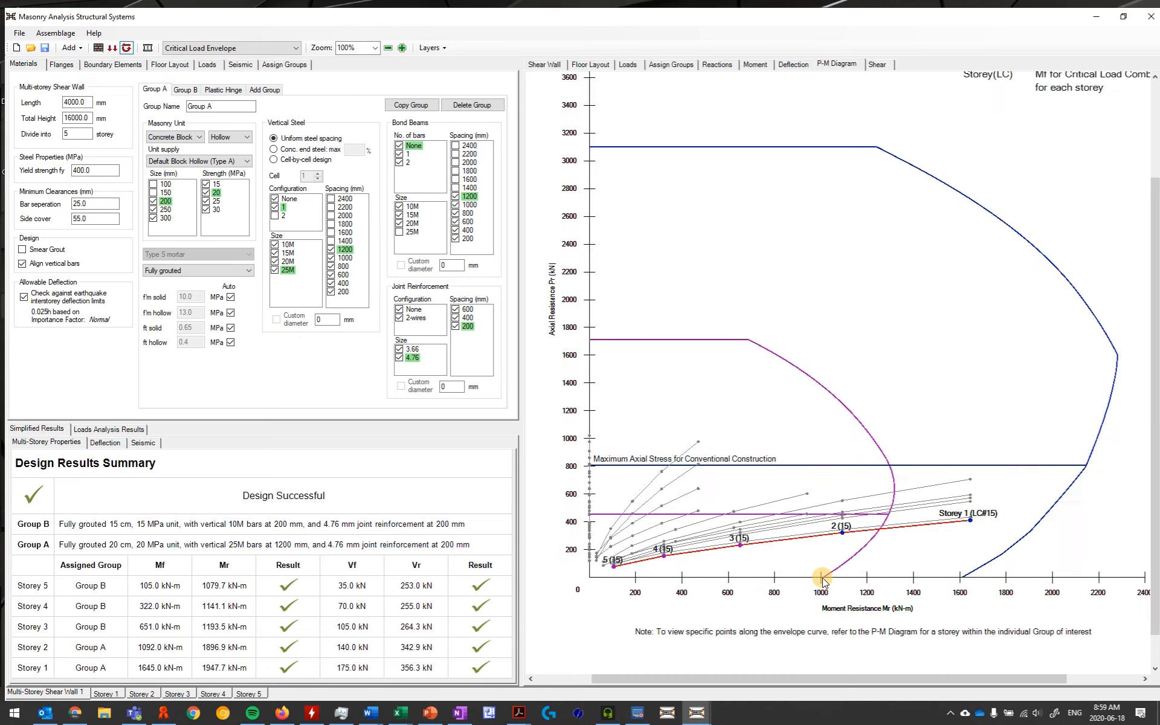
pyautogui.scroll(1, 800, 534)
pyautogui.scroll(-5, 800, 535)
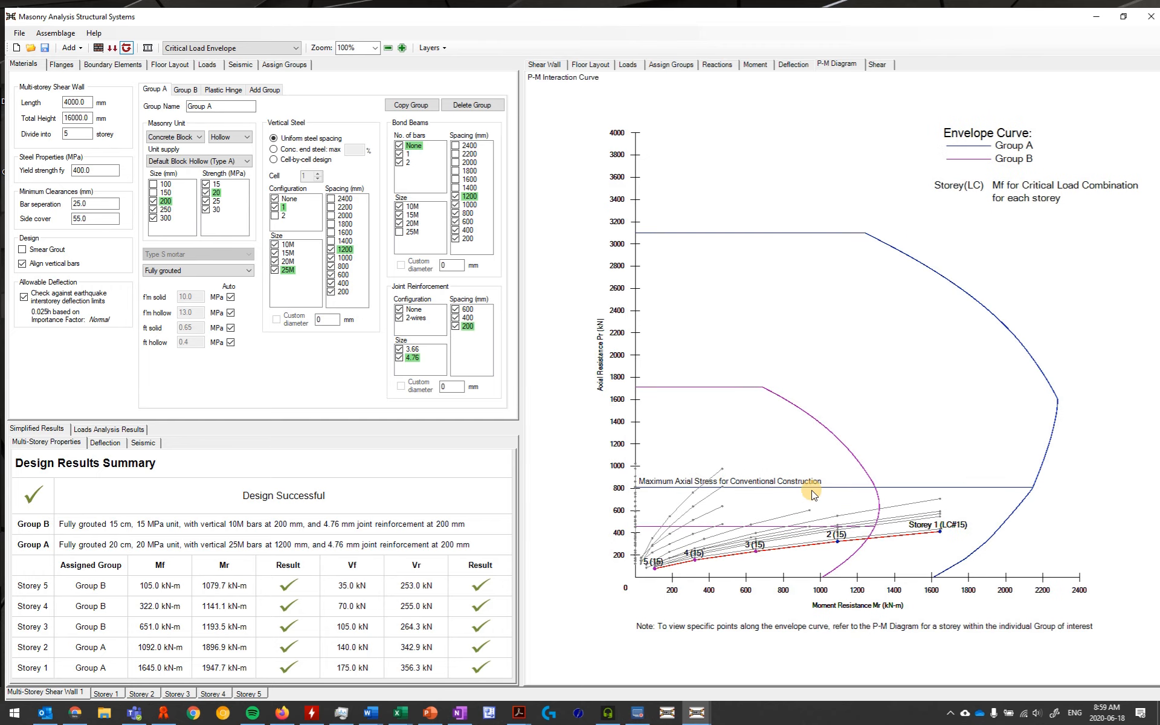
pyautogui.scroll(-5, 828, 519)
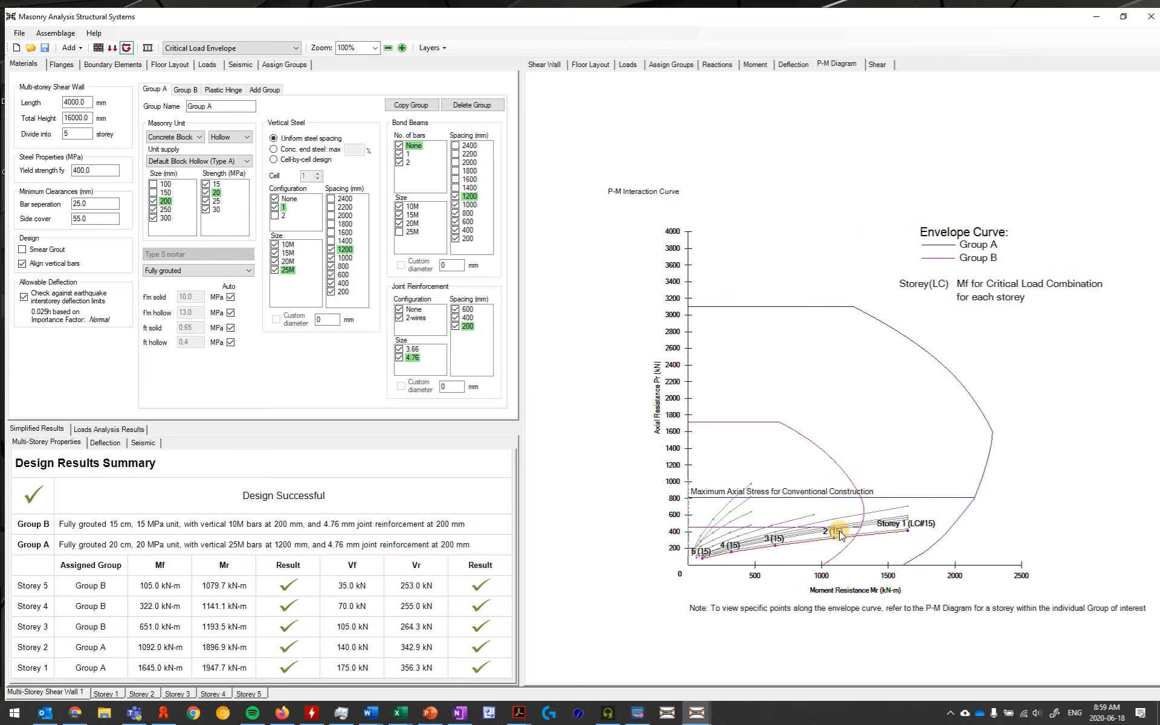
pyautogui.click(544, 64)
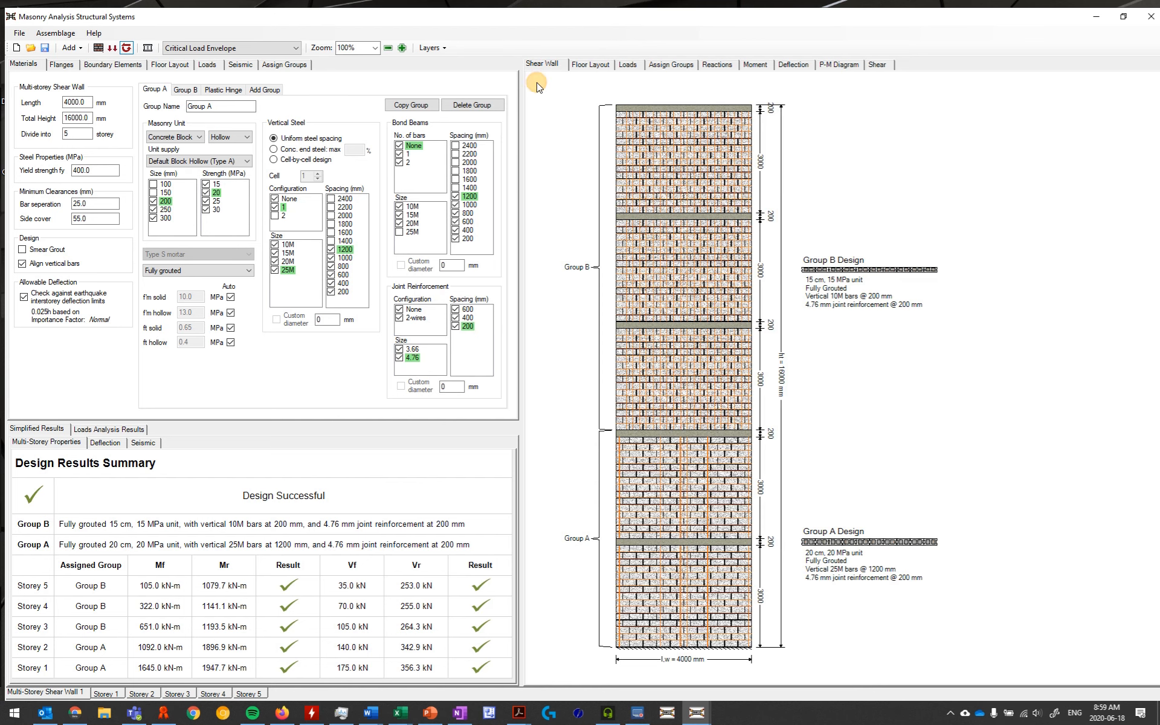
# Set Group B to fully grouted.
pyautogui.click(182, 92)
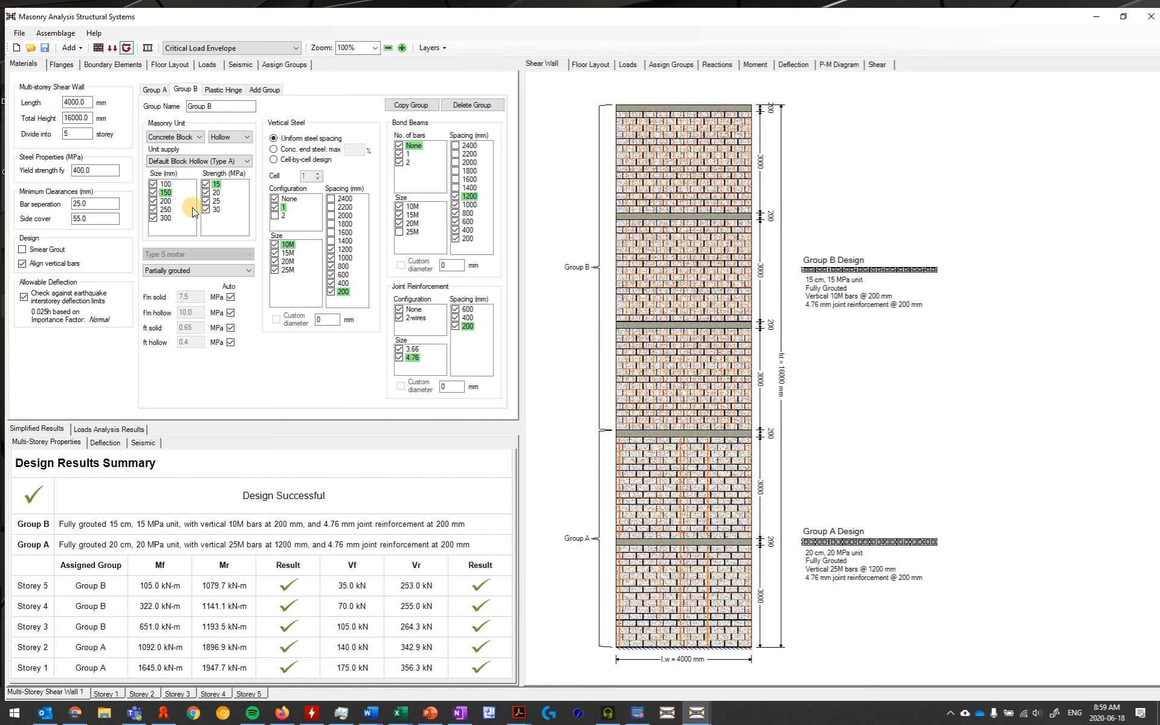
pyautogui.click(209, 269)
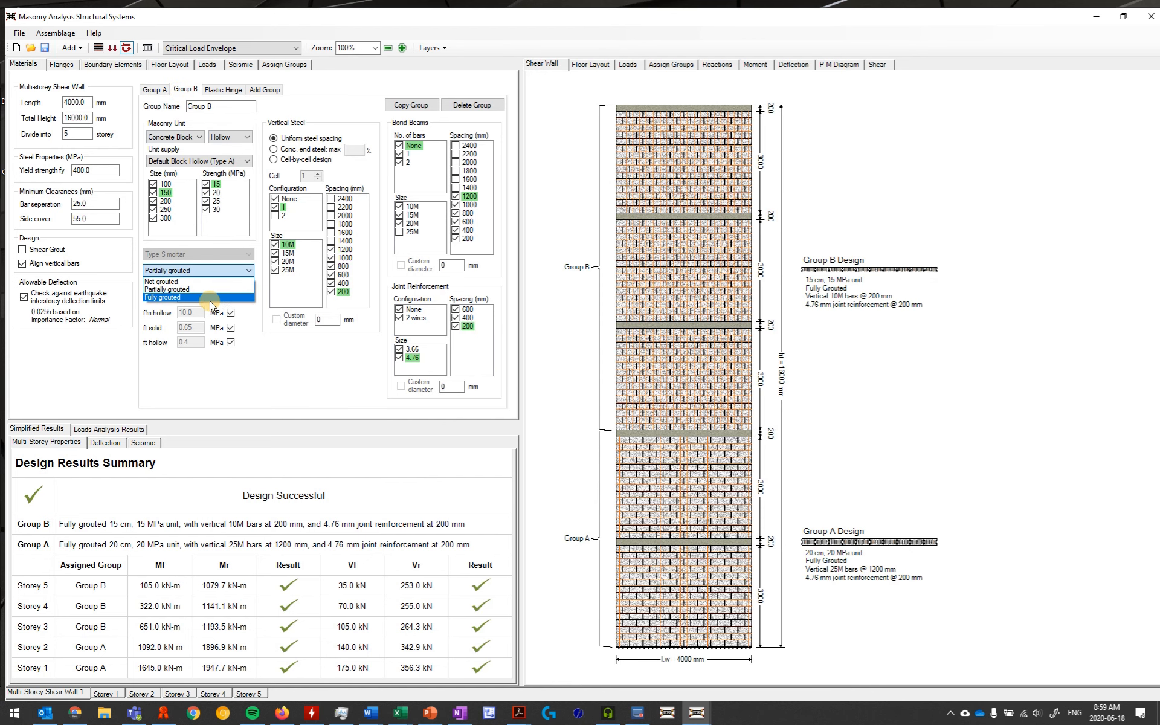
pyautogui.click(209, 298)
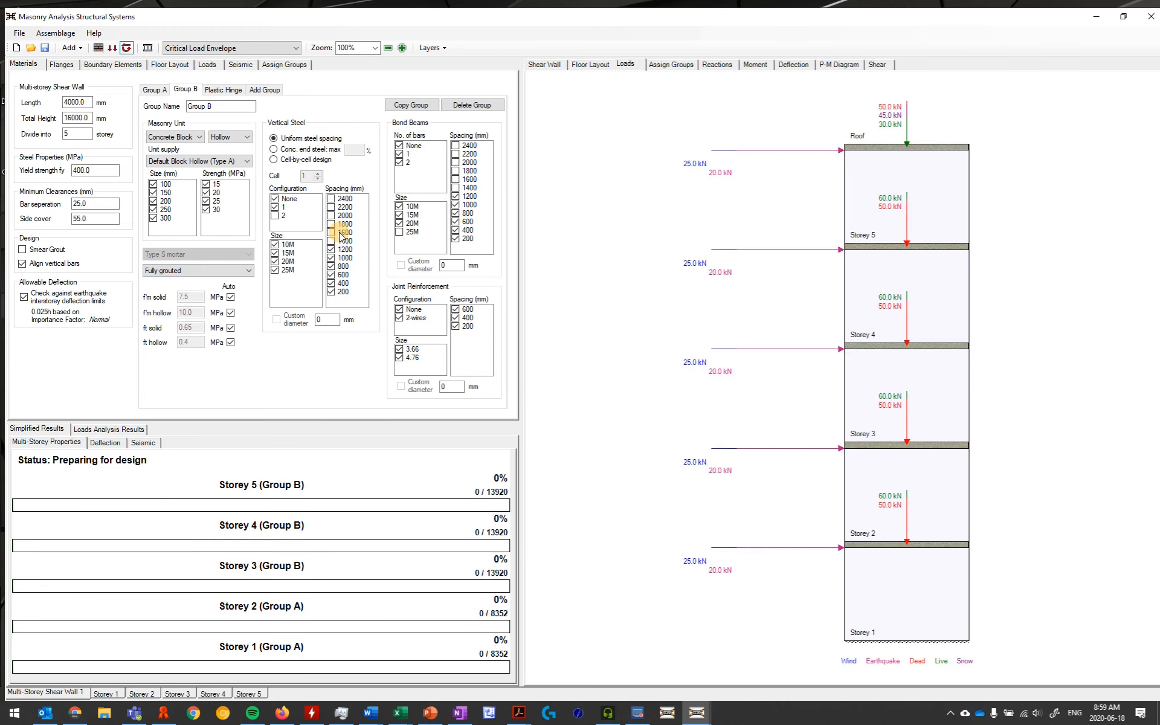
# Exclude the 1200 mm and 1000 mm vertical steel spacings from Group A, and inspect the bar alignment on the redesigned elevation.
pyautogui.click(154, 89)
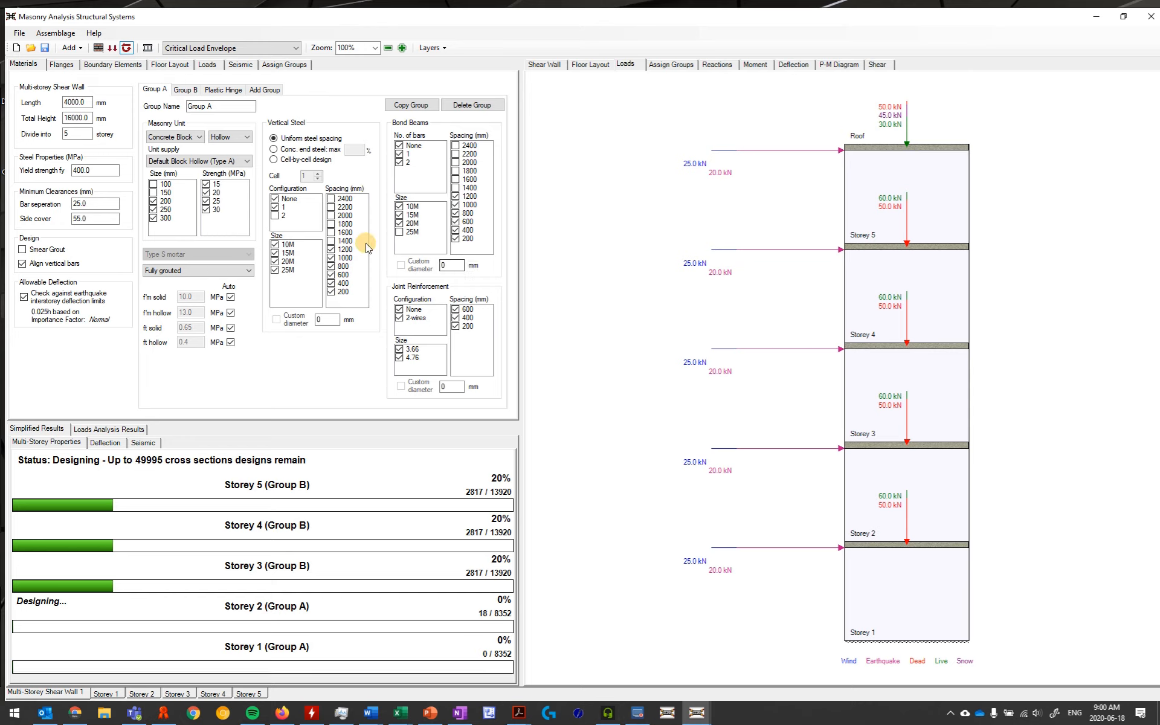
pyautogui.click(330, 250)
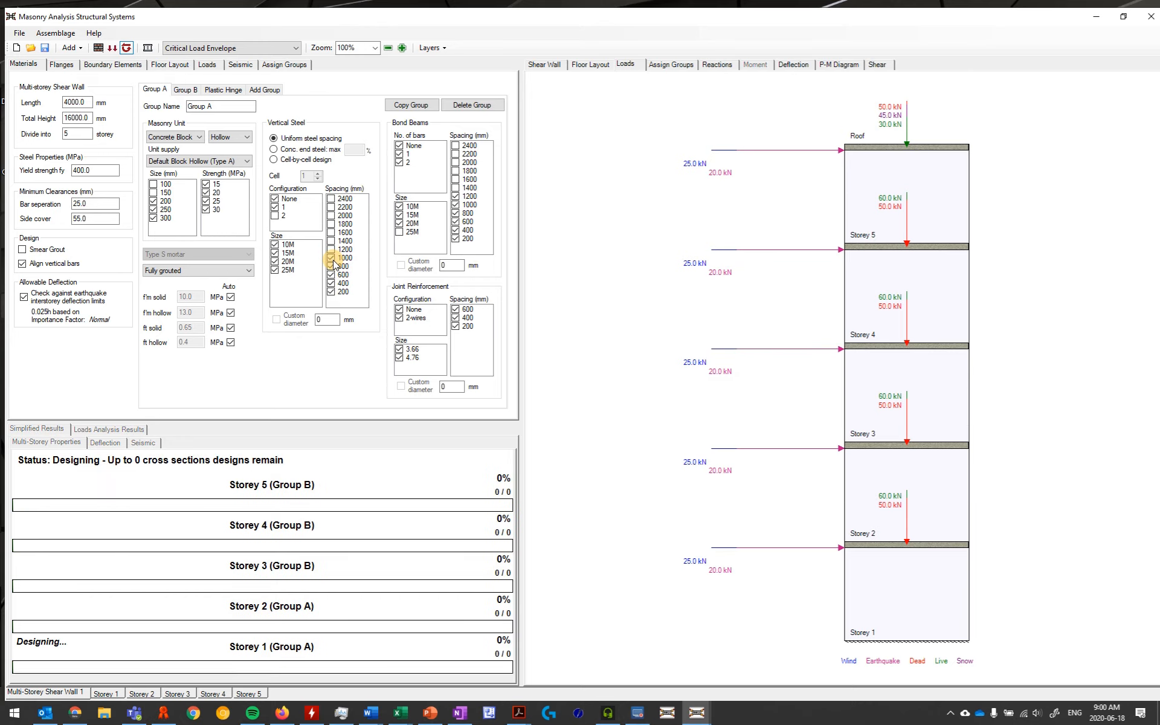
pyautogui.click(330, 258)
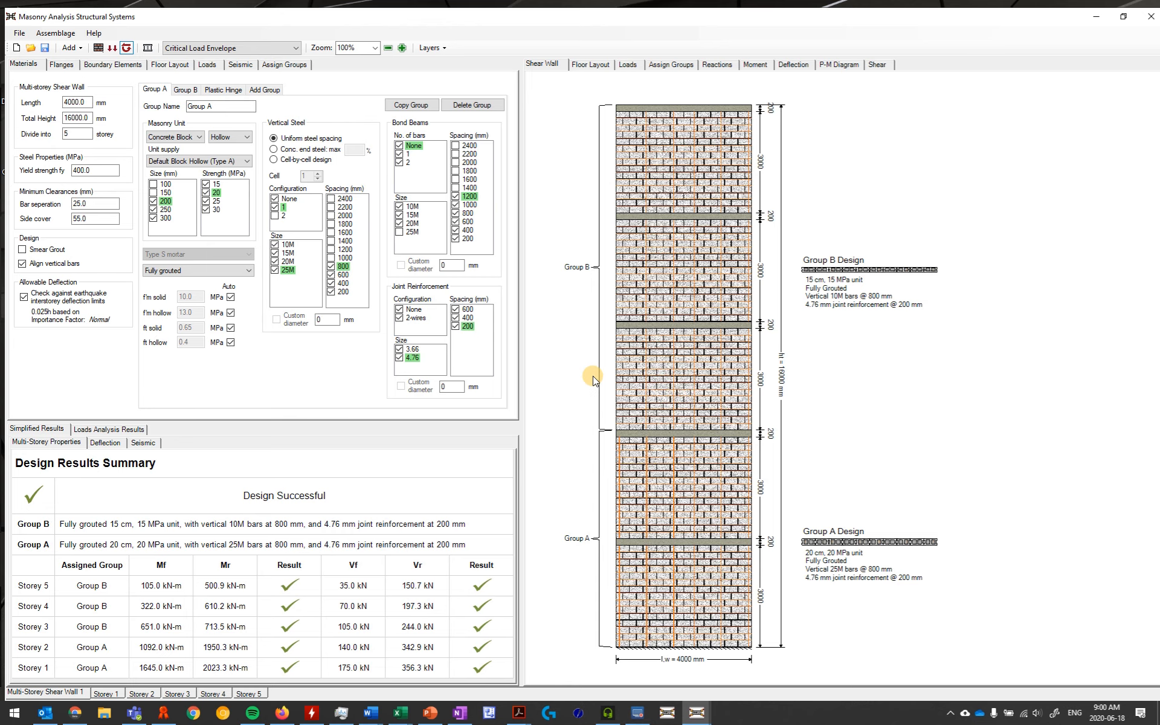
pyautogui.scroll(1, 640, 425)
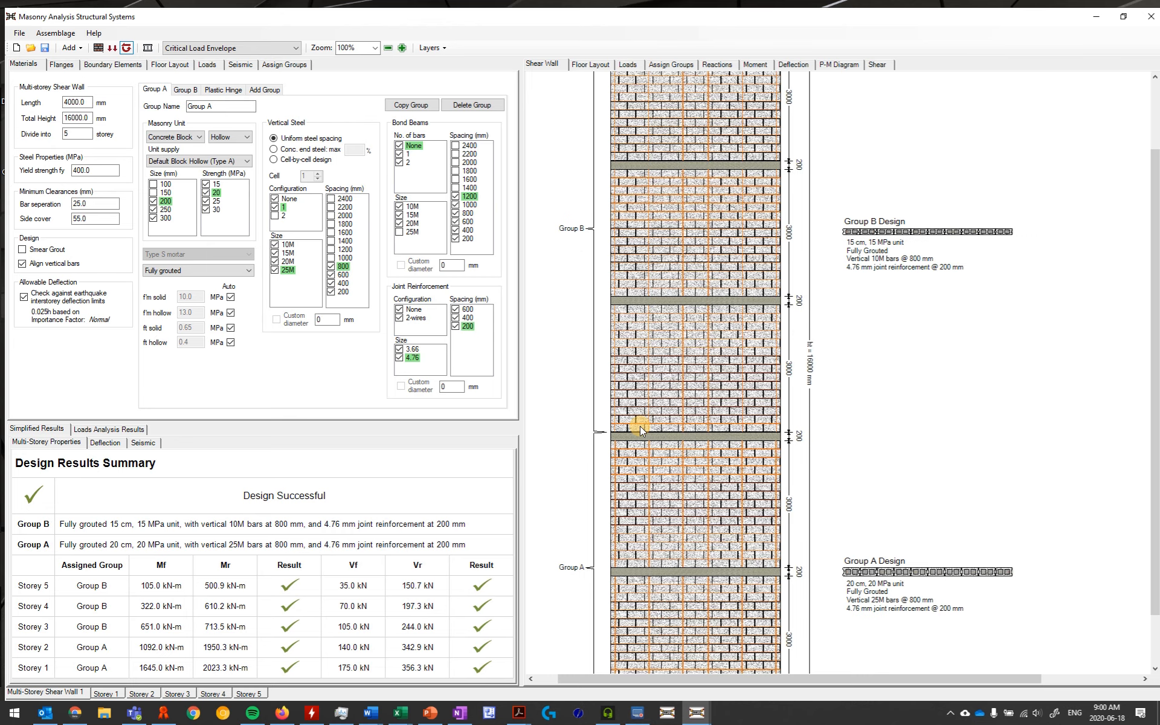
pyautogui.scroll(1, 666, 433)
pyautogui.moveTo(686, 328)
pyautogui.mouseDown()
pyautogui.moveTo(647, 512)
pyautogui.moveTo(656, 336)
pyautogui.mouseUp()
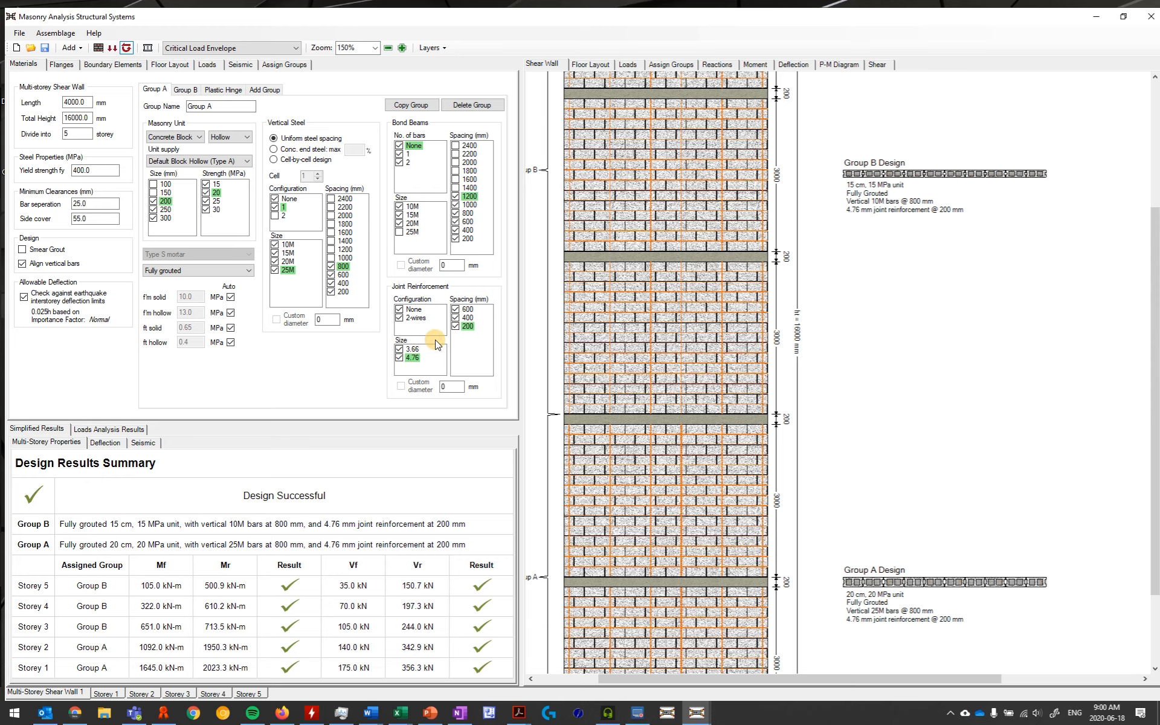
# Exclude 2-wires joint reinforcement from both Group A and Group B.
pyautogui.click(403, 320)
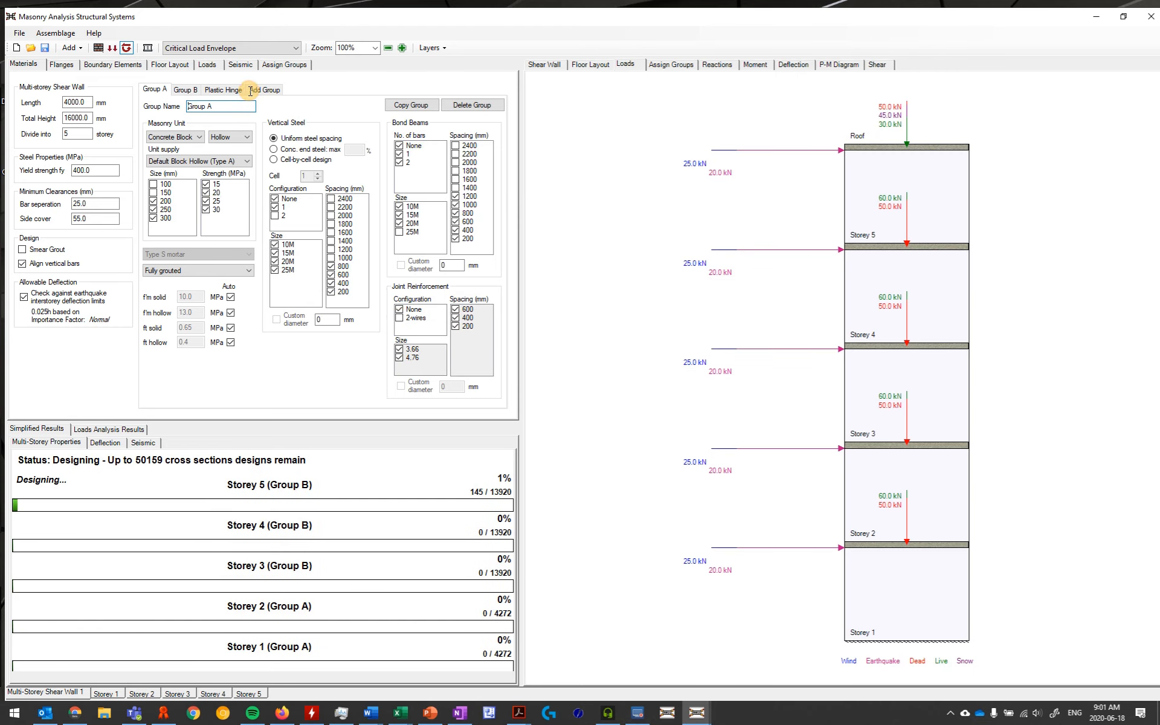
pyautogui.click(187, 89)
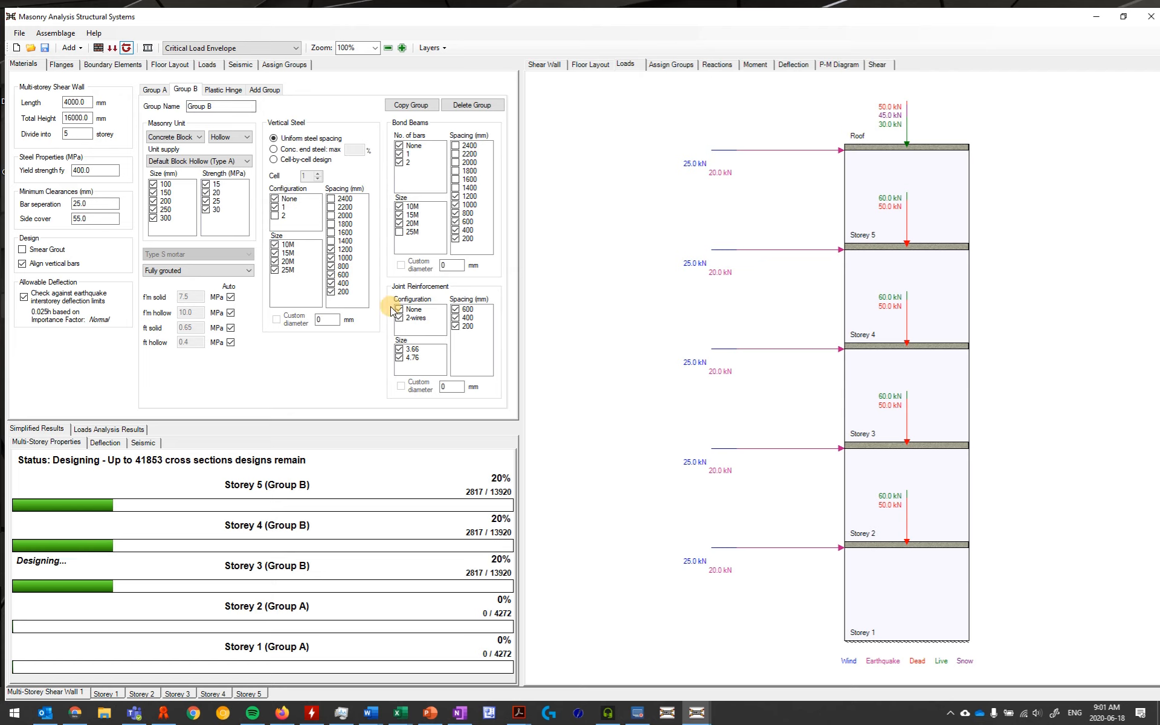
pyautogui.click(402, 319)
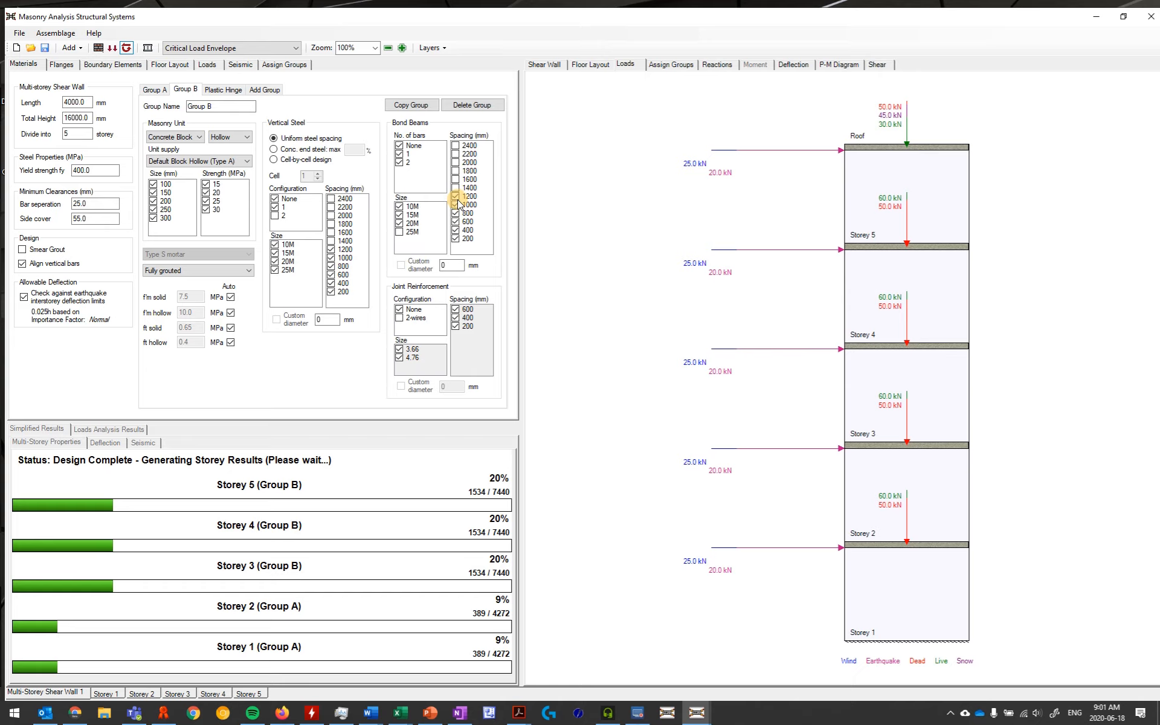
# Exclude the 1200 mm bond beam spacing from Groups B and A, and inspect the redesigned wall elevation.
pyautogui.click(454, 196)
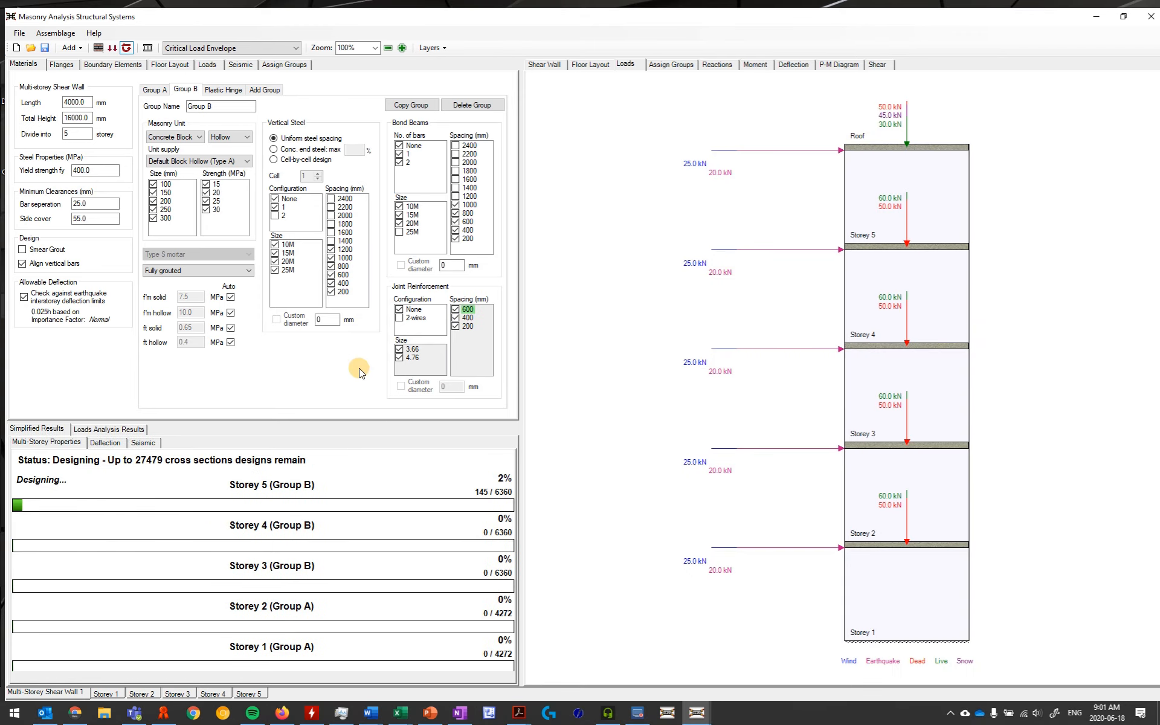
pyautogui.click(160, 91)
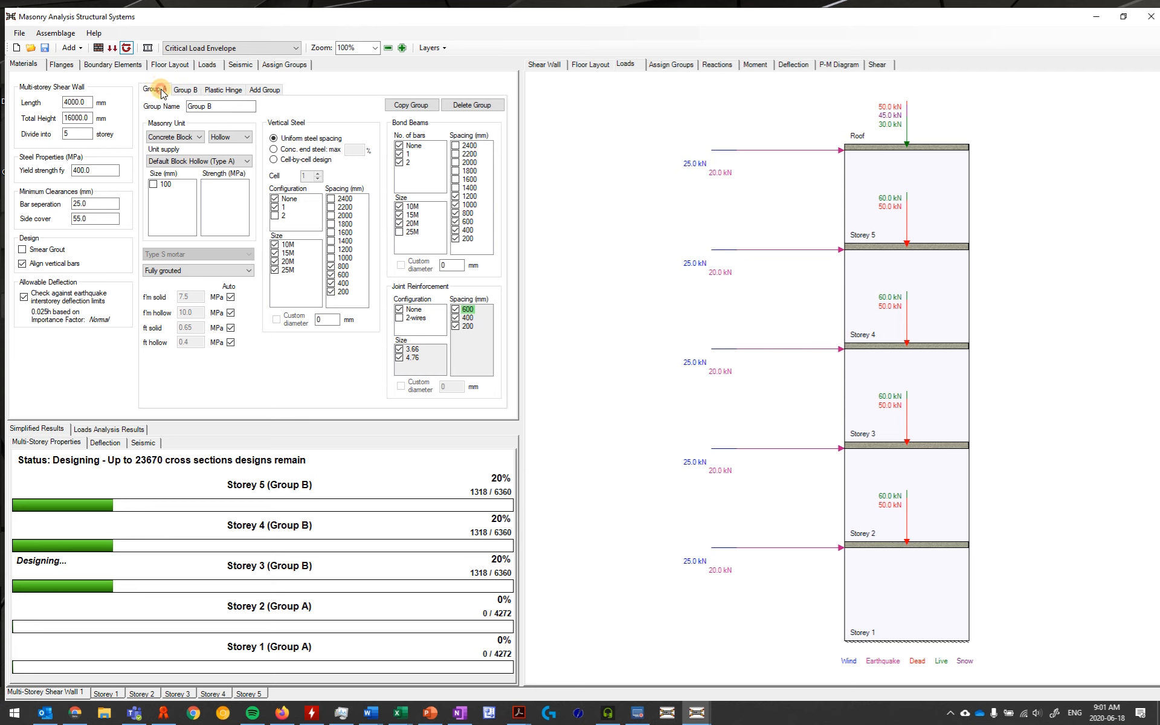
pyautogui.click(456, 197)
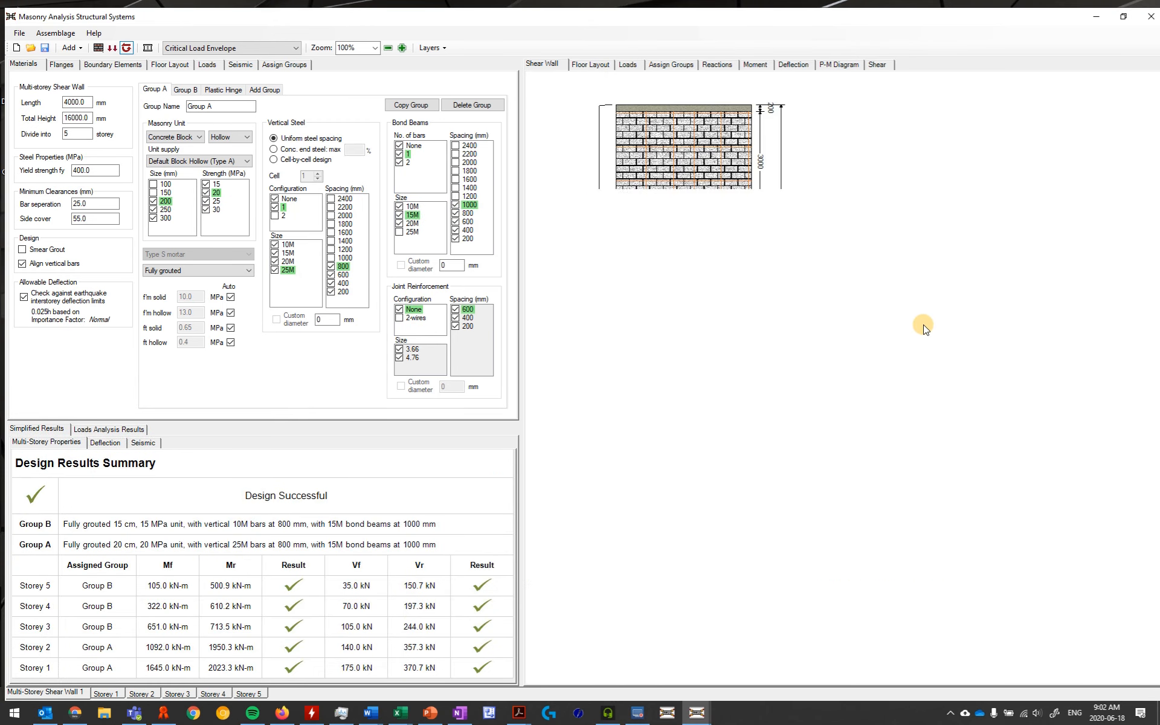
pyautogui.scroll(1, 839, 497)
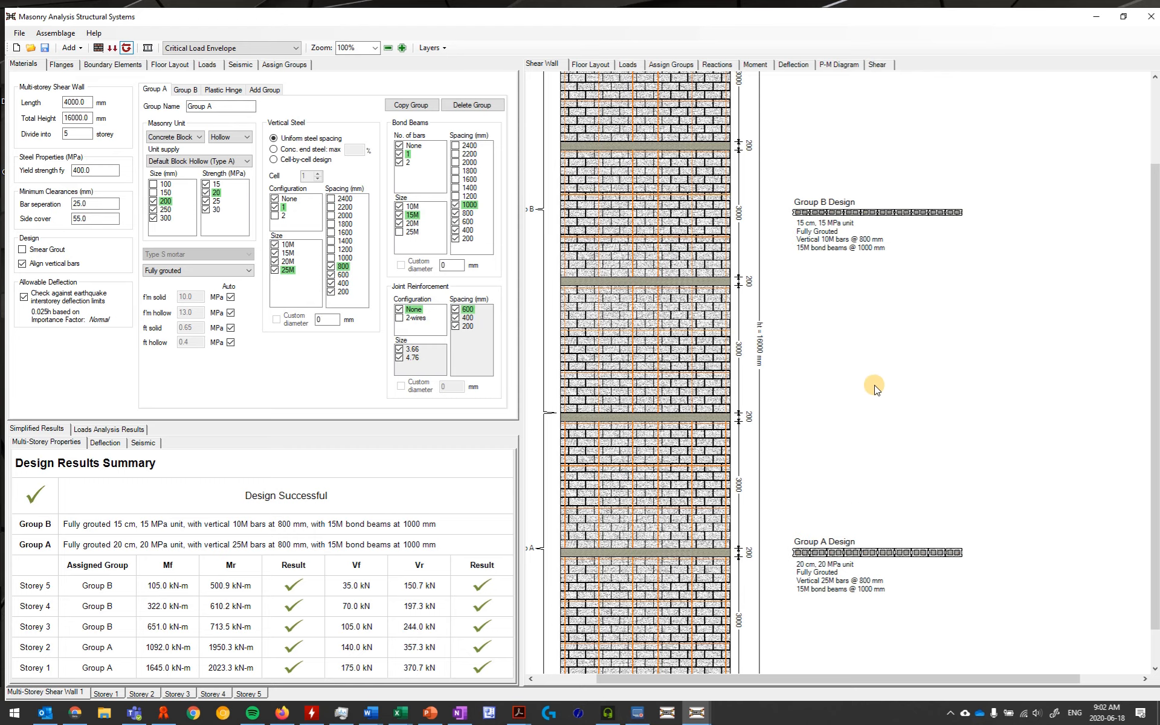
# Check the full wall elevation, then examine the multi-storey deflection results and the deflected shape diagram for the critical load envelope.
pyautogui.moveTo(927, 448); pyautogui.dragTo(974, 466)
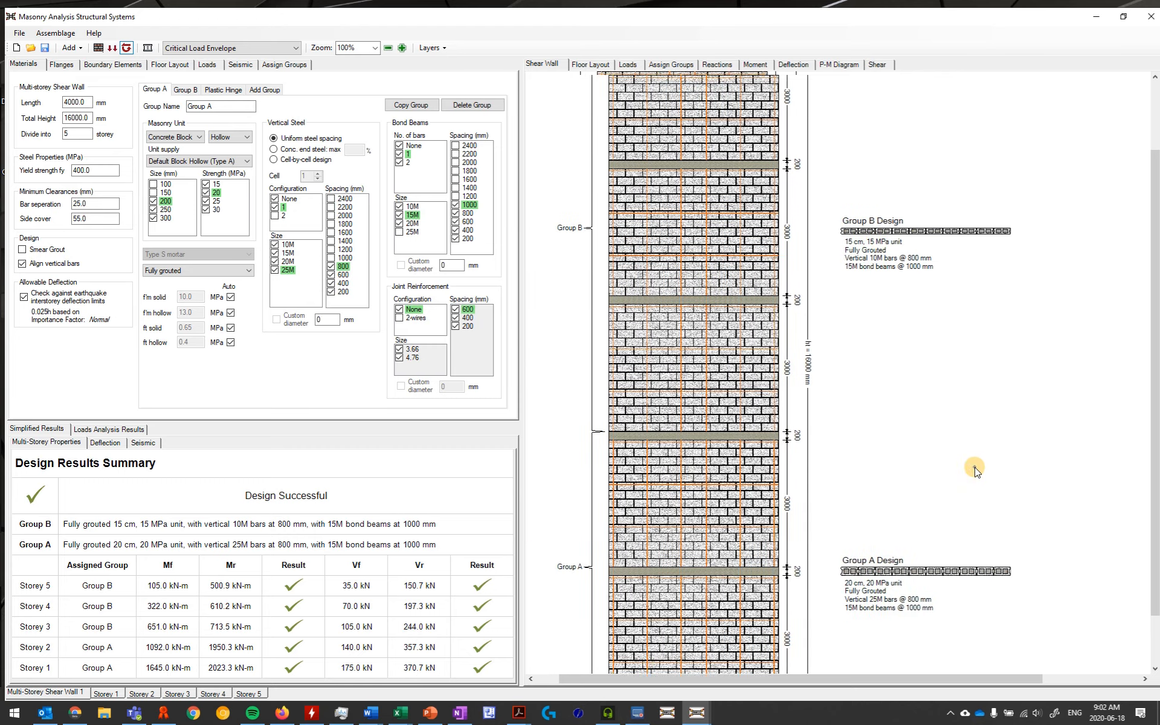
pyautogui.scroll(-3, 1005, 414)
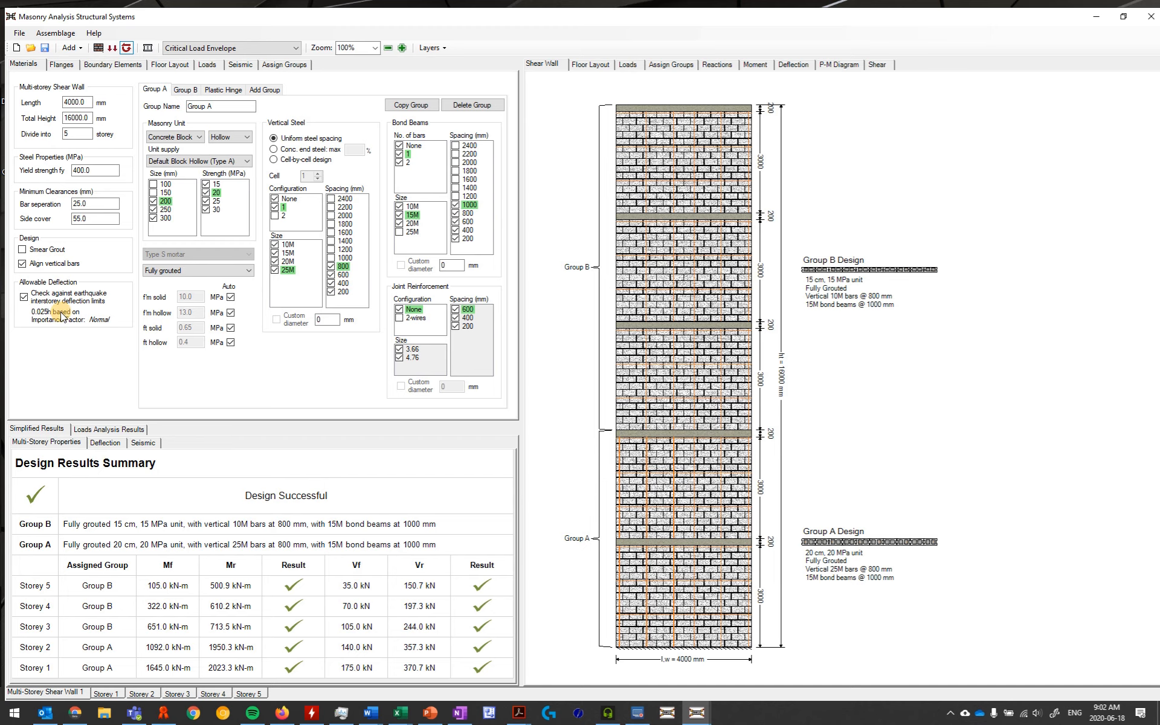
pyautogui.click(110, 446)
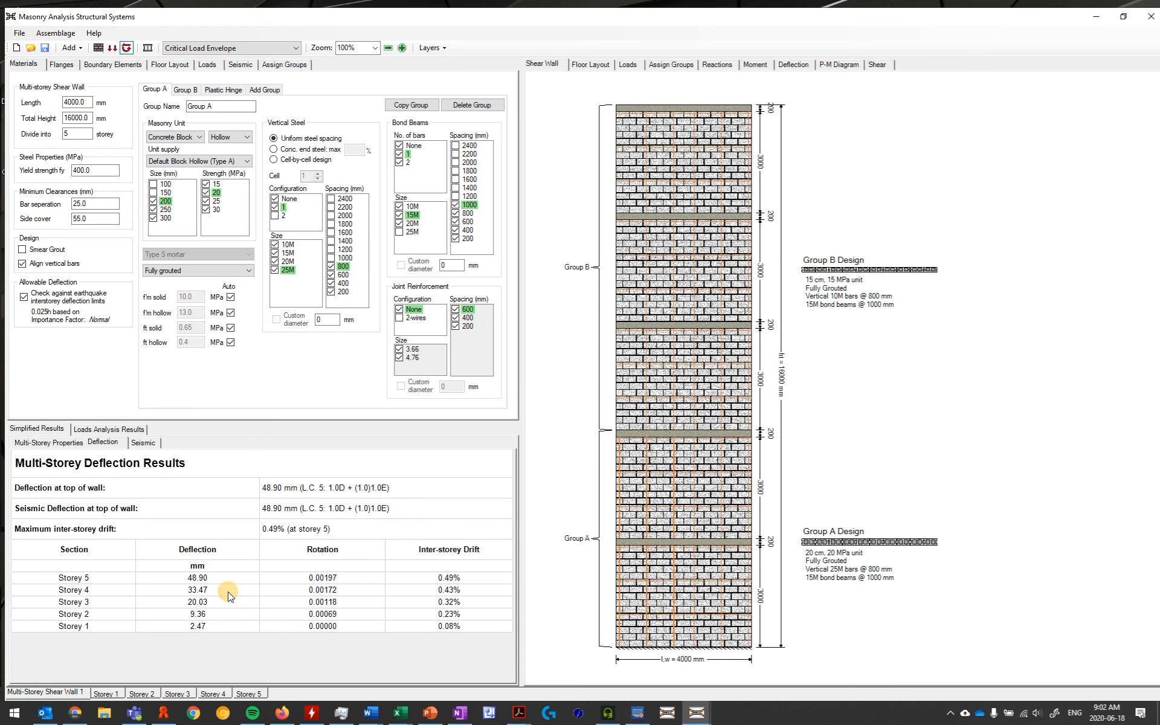
pyautogui.click(803, 69)
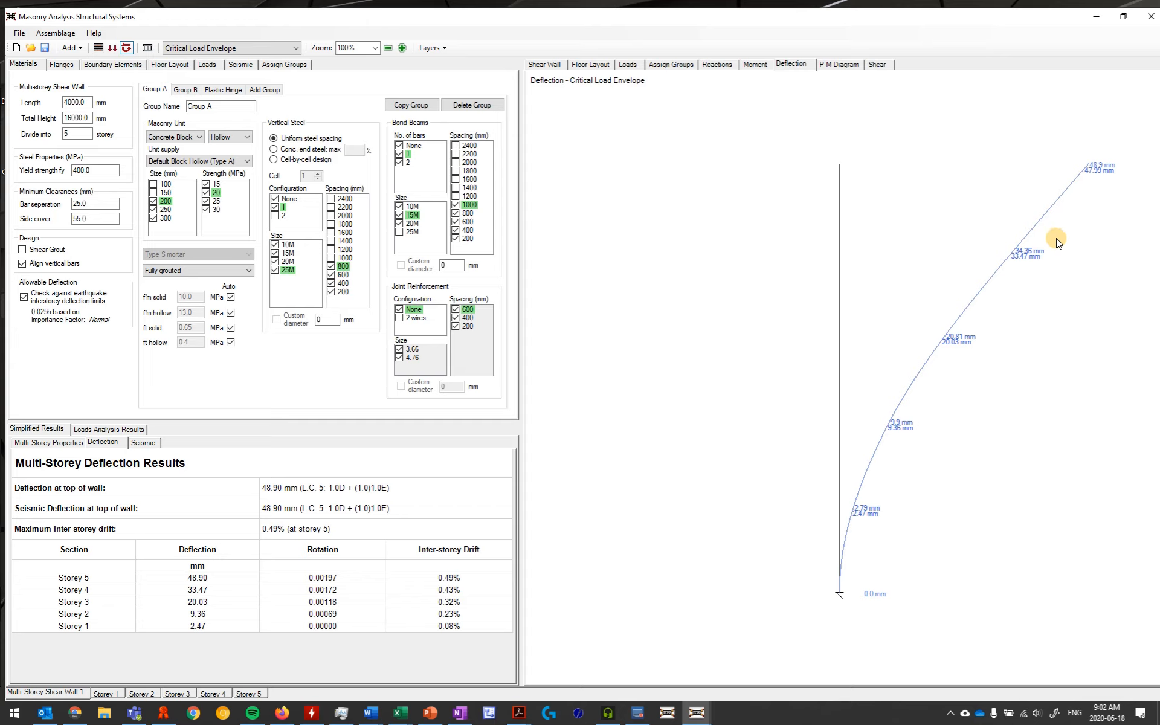
pyautogui.scroll(1, 994, 316)
pyautogui.scroll(1, 993, 313)
pyautogui.moveTo(1057, 234)
pyautogui.mouseDown()
pyautogui.moveTo(989, 292)
pyautogui.moveTo(859, 366)
pyautogui.mouseUp()
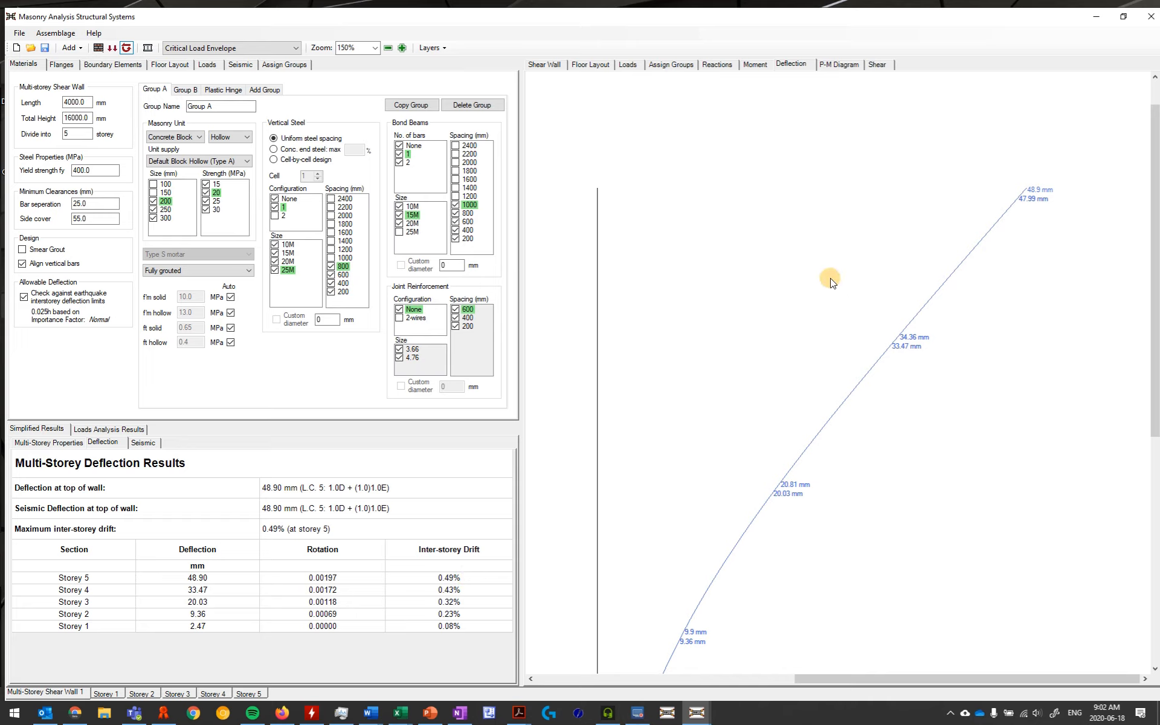
pyautogui.scroll(-2, 999, 489)
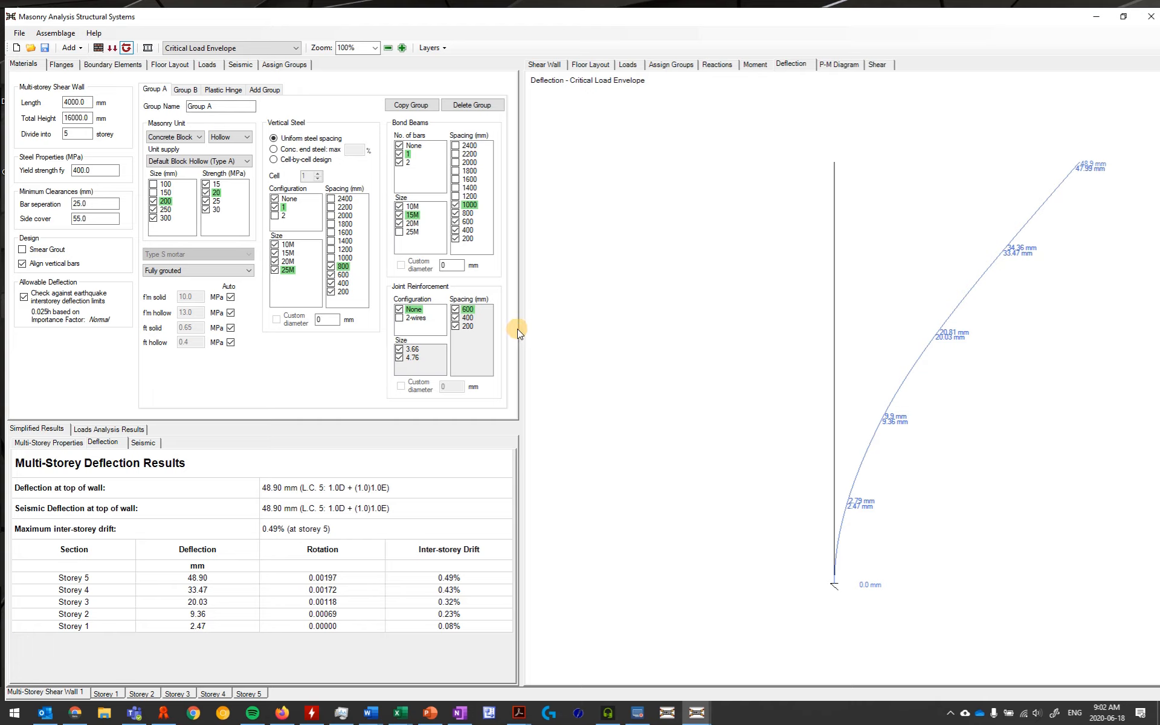
# Review the wall's seismic results, covering the analysis method, SFRS classification and height restriction checks.
pyautogui.click(146, 443)
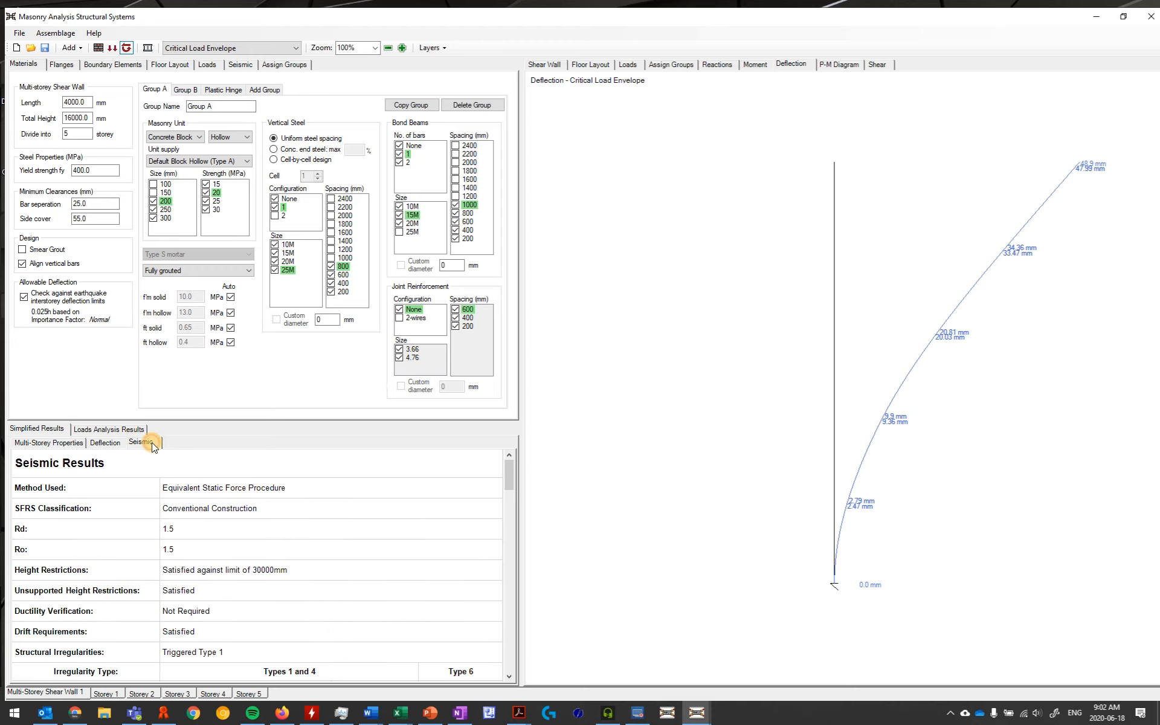
pyautogui.click(329, 506)
pyautogui.scroll(-3, 342, 503)
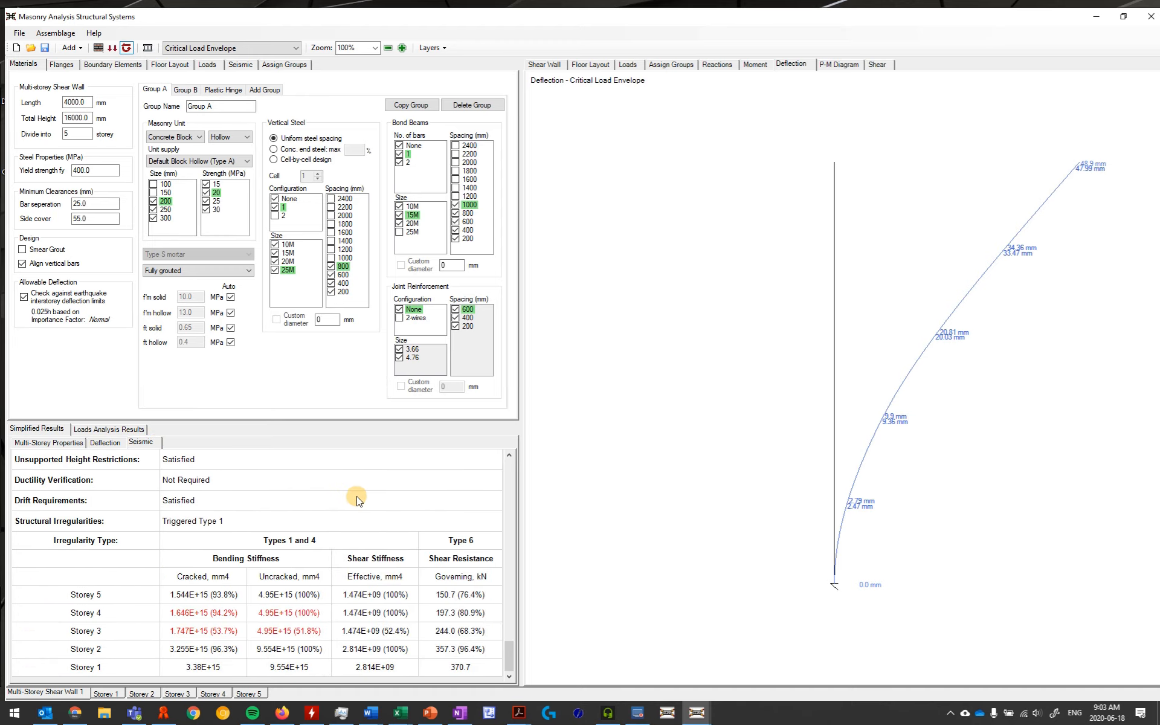
pyautogui.scroll(3, 355, 497)
pyautogui.click(329, 565)
pyautogui.click(383, 594)
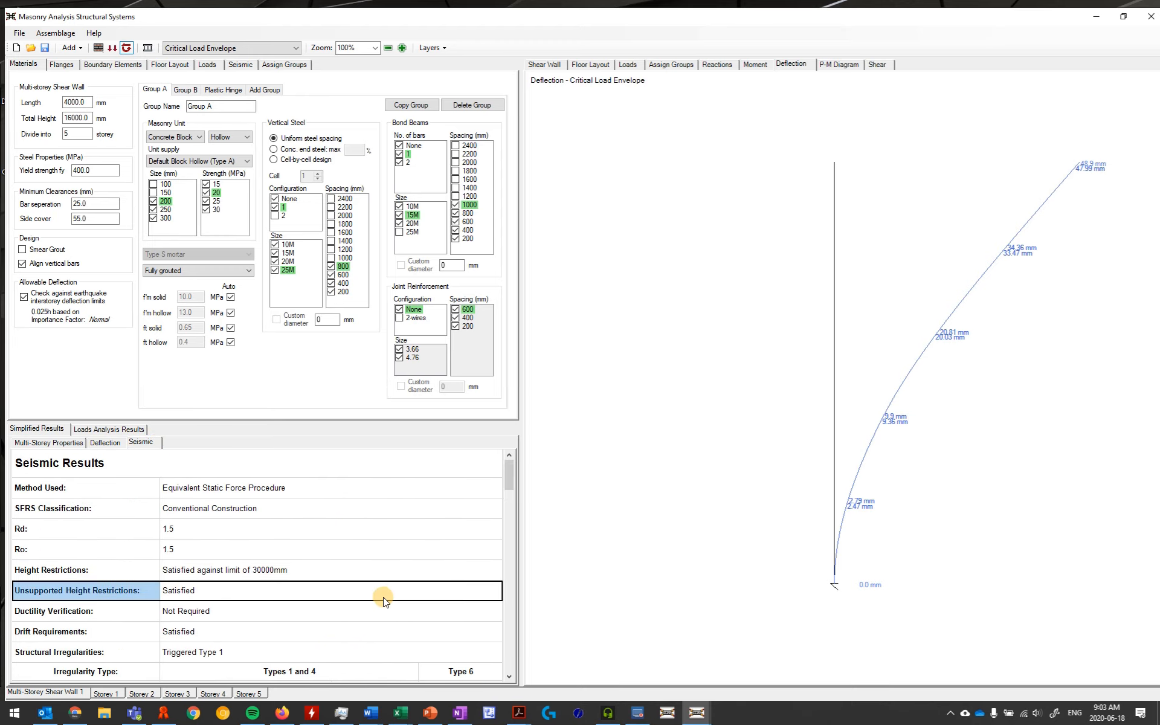
# Examine the structural irregularity stiffness values for Storeys 3 to 5, along with the drift and ductility checks.
pyautogui.scroll(-3, 392, 601)
pyautogui.click(293, 618)
pyautogui.click(221, 630)
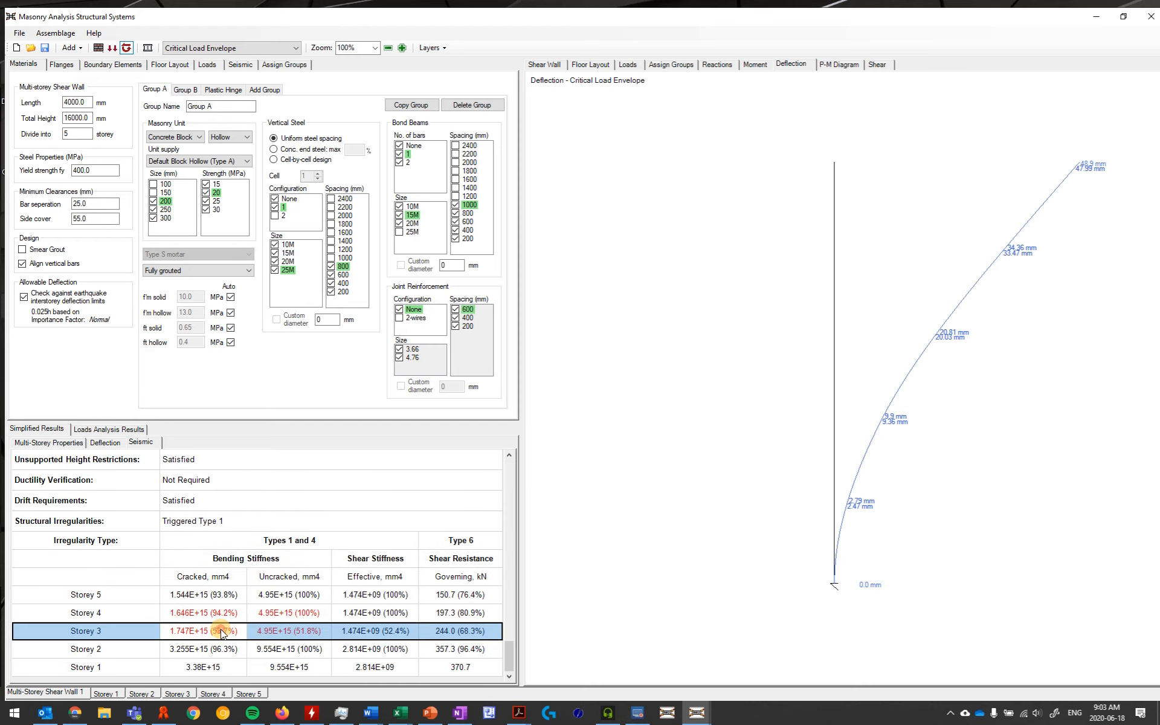
pyautogui.click(218, 613)
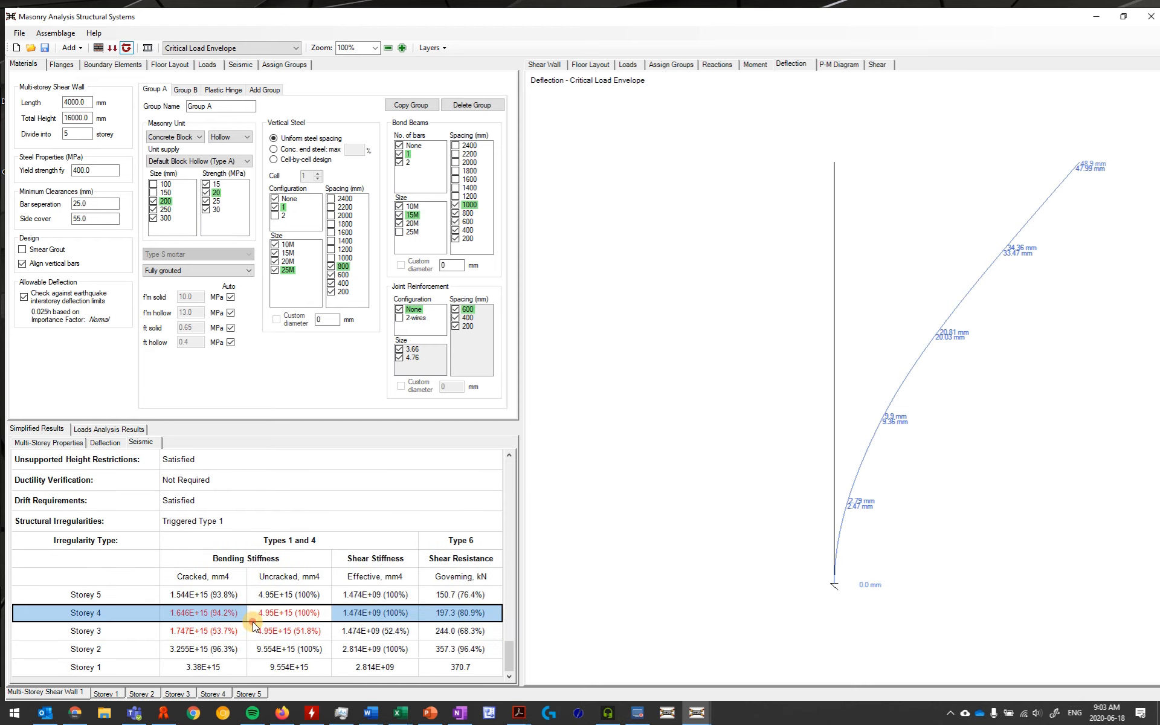
pyautogui.click(222, 594)
pyautogui.click(404, 536)
pyautogui.click(290, 502)
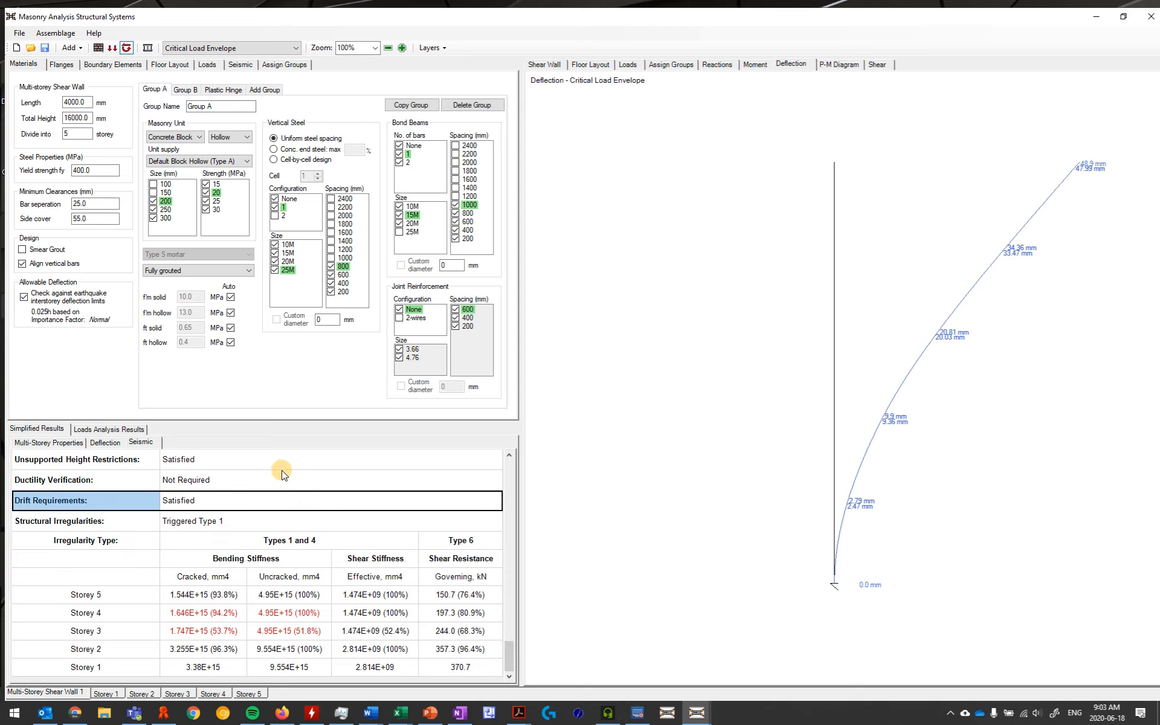
pyautogui.scroll(3, 328, 535)
pyautogui.scroll(-3, 321, 532)
pyautogui.scroll(3, 310, 540)
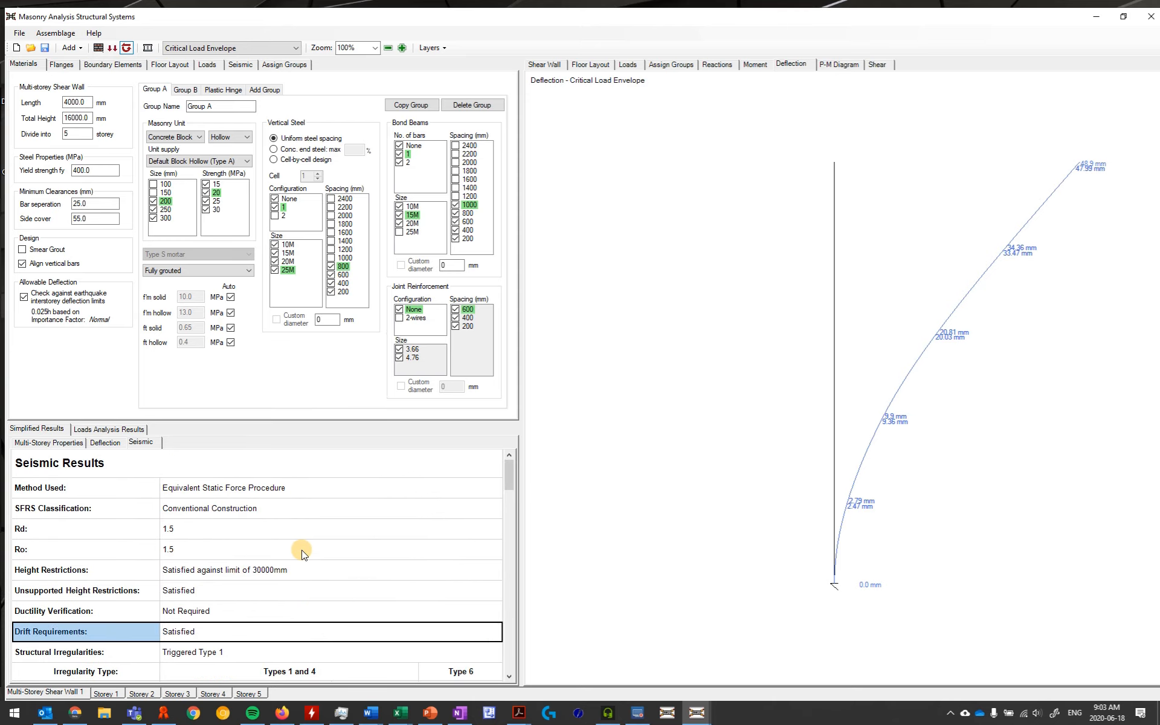
pyautogui.click(323, 619)
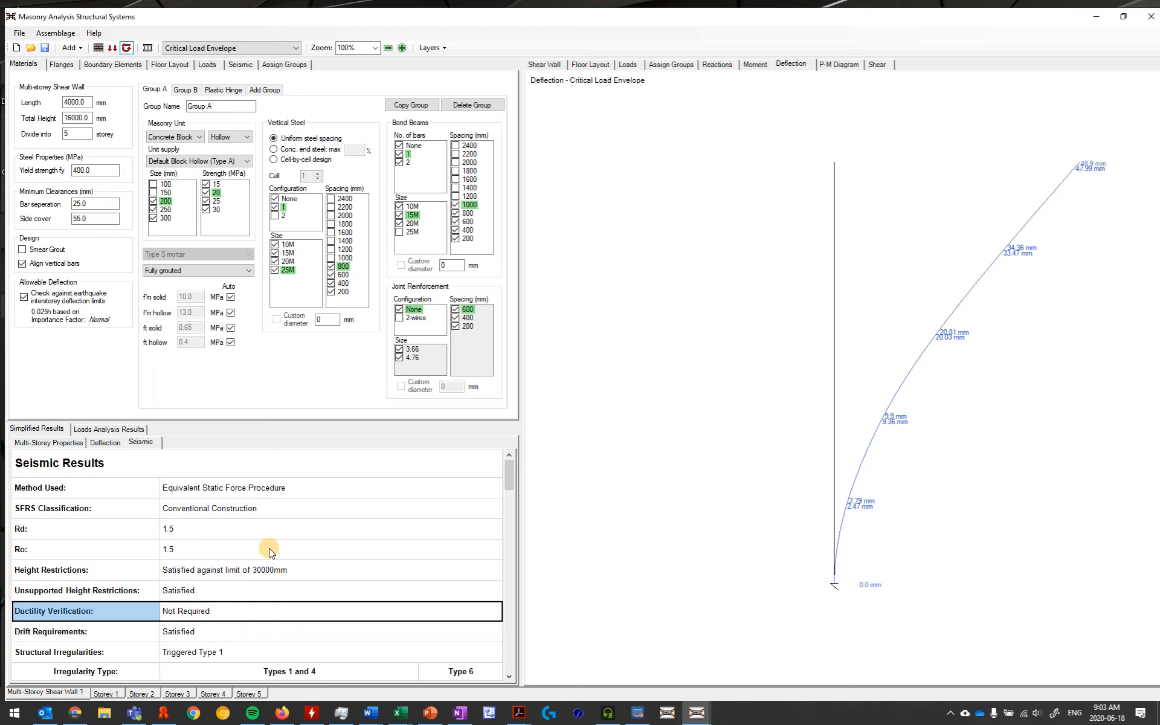
# Keep the seismic ductility at Conventional Construction and compare it with the Rd and height restriction entries in the seismic results.
pyautogui.click(239, 64)
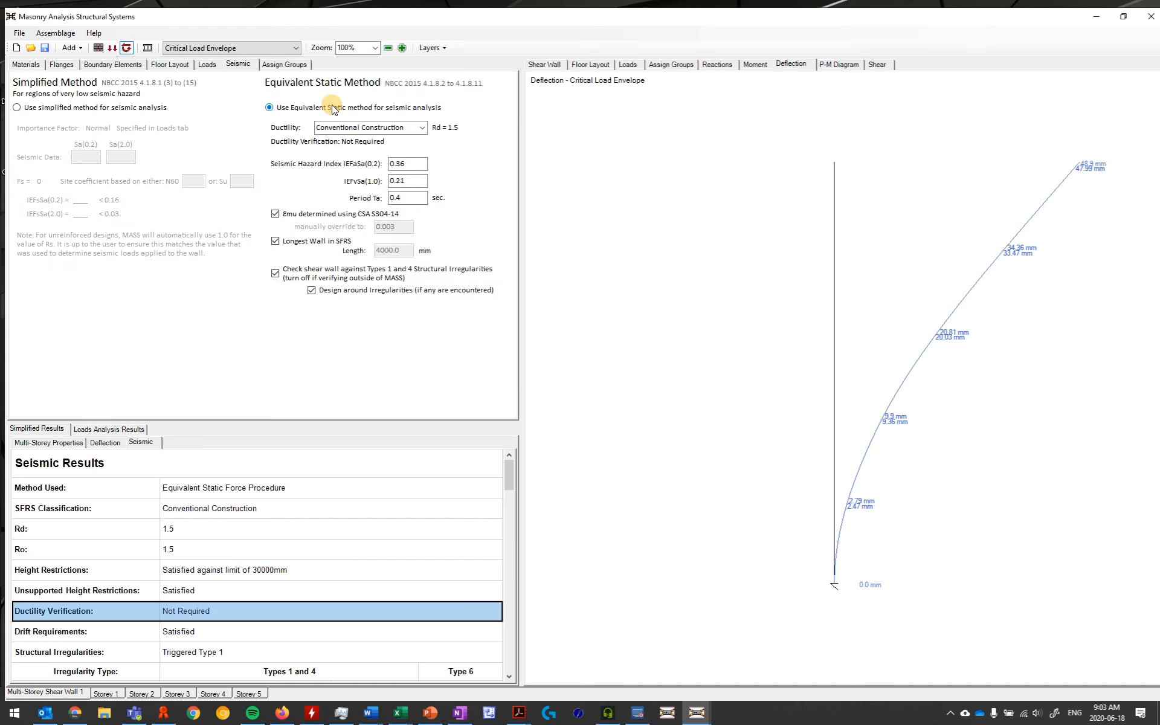
pyautogui.click(423, 128)
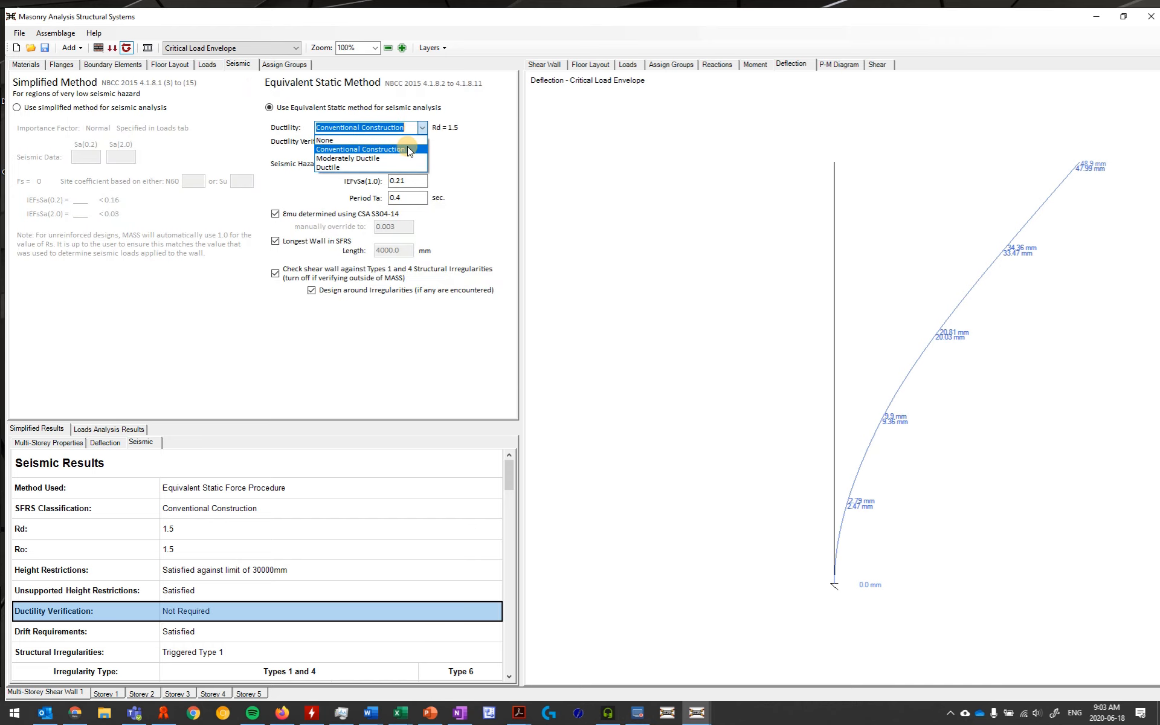
pyautogui.click(408, 148)
pyautogui.click(259, 530)
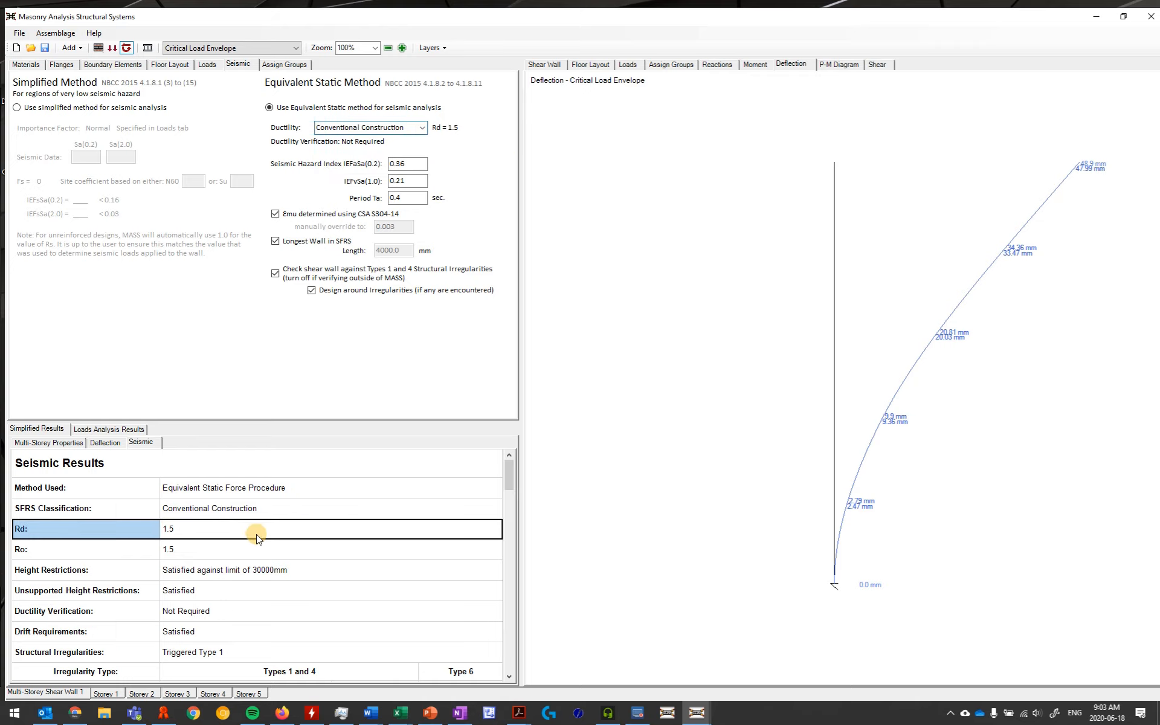
pyautogui.click(298, 571)
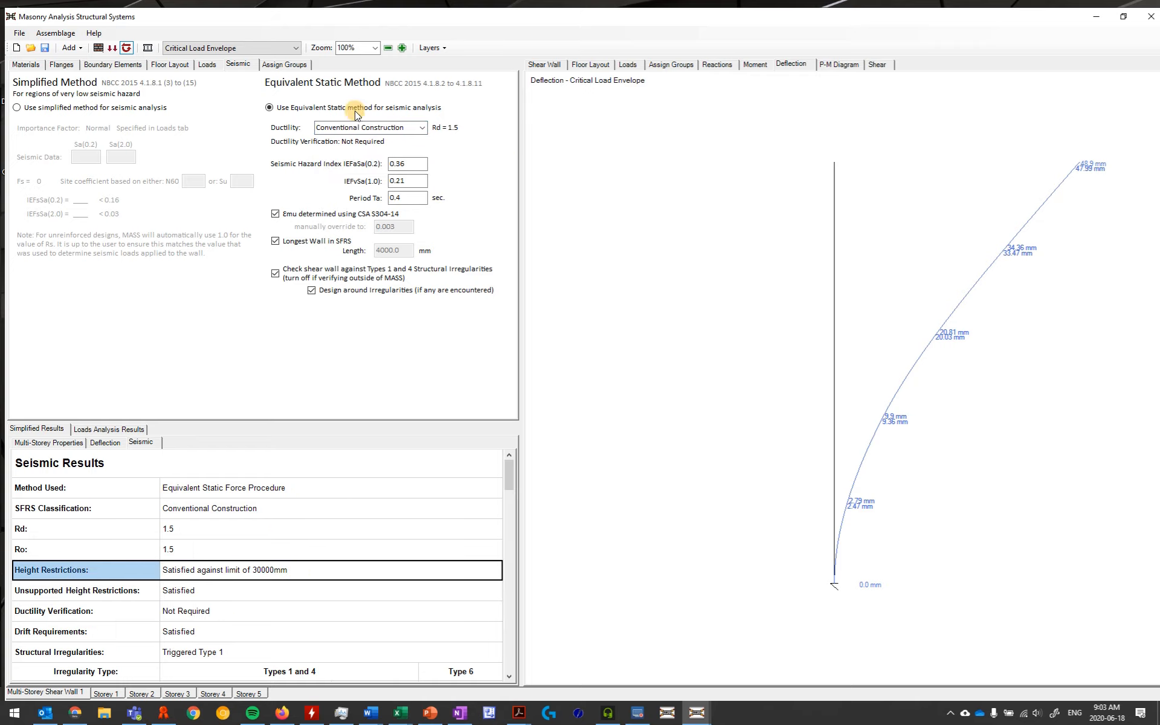
# Review the deflection results and the Group A and Group B design summary against the shear wall elevation.
pyautogui.click(104, 447)
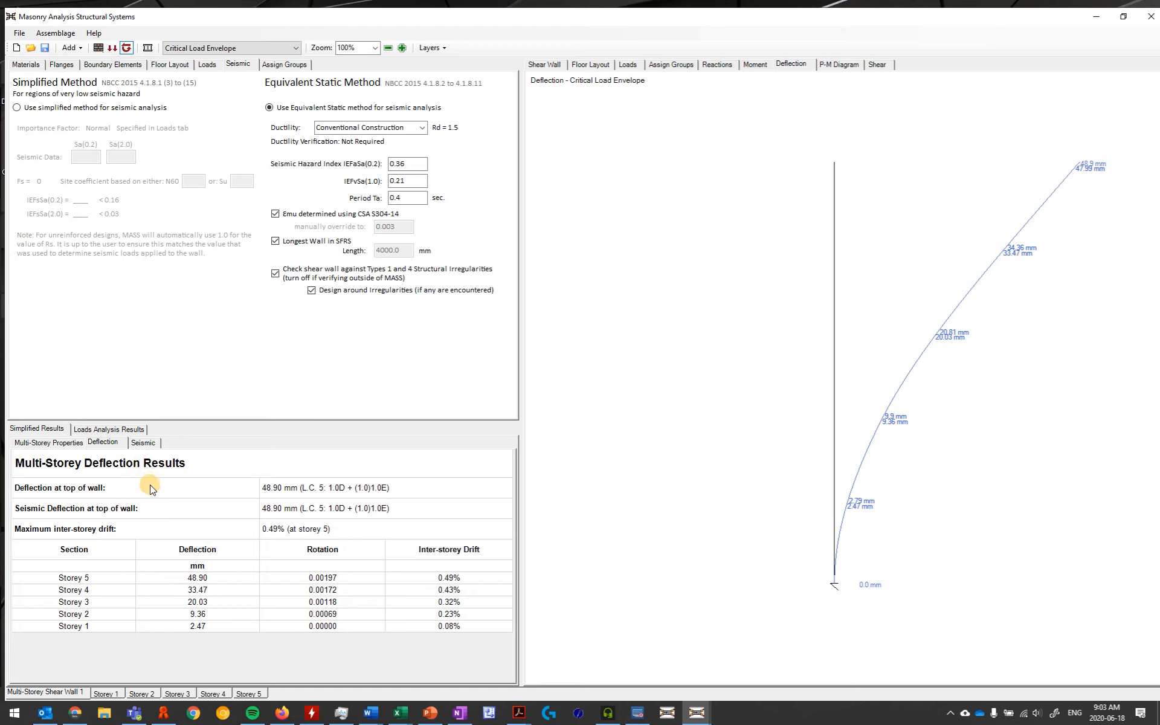
pyautogui.click(60, 443)
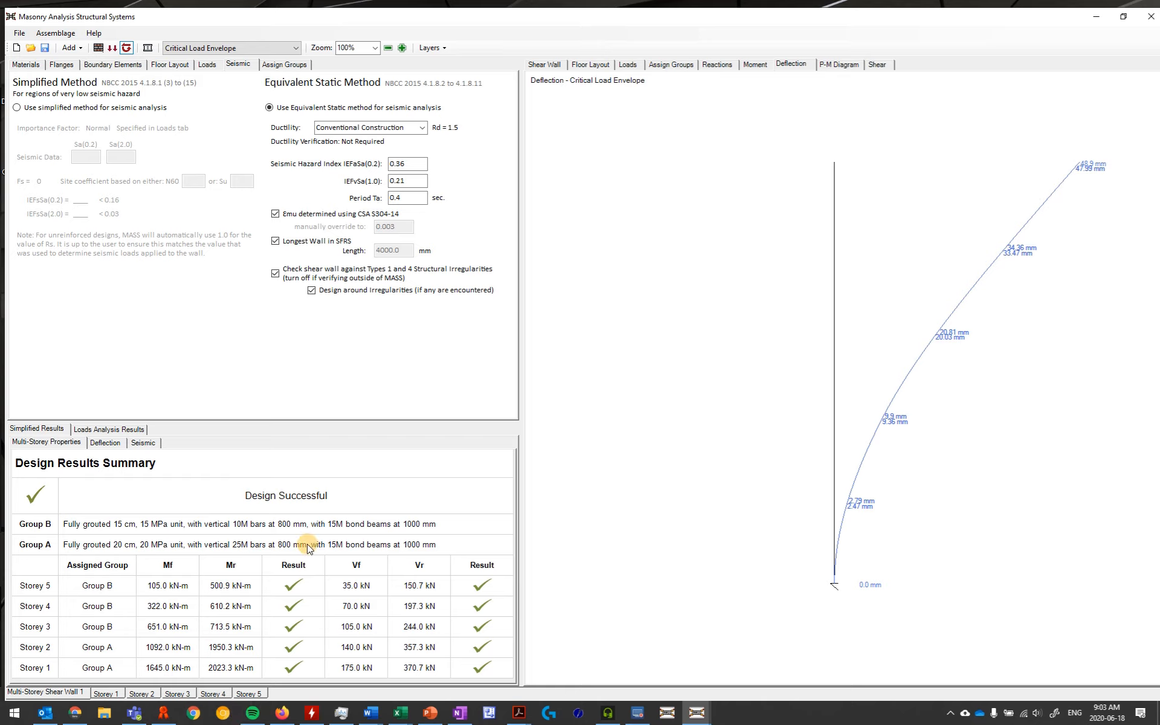
pyautogui.click(305, 522)
pyautogui.click(270, 540)
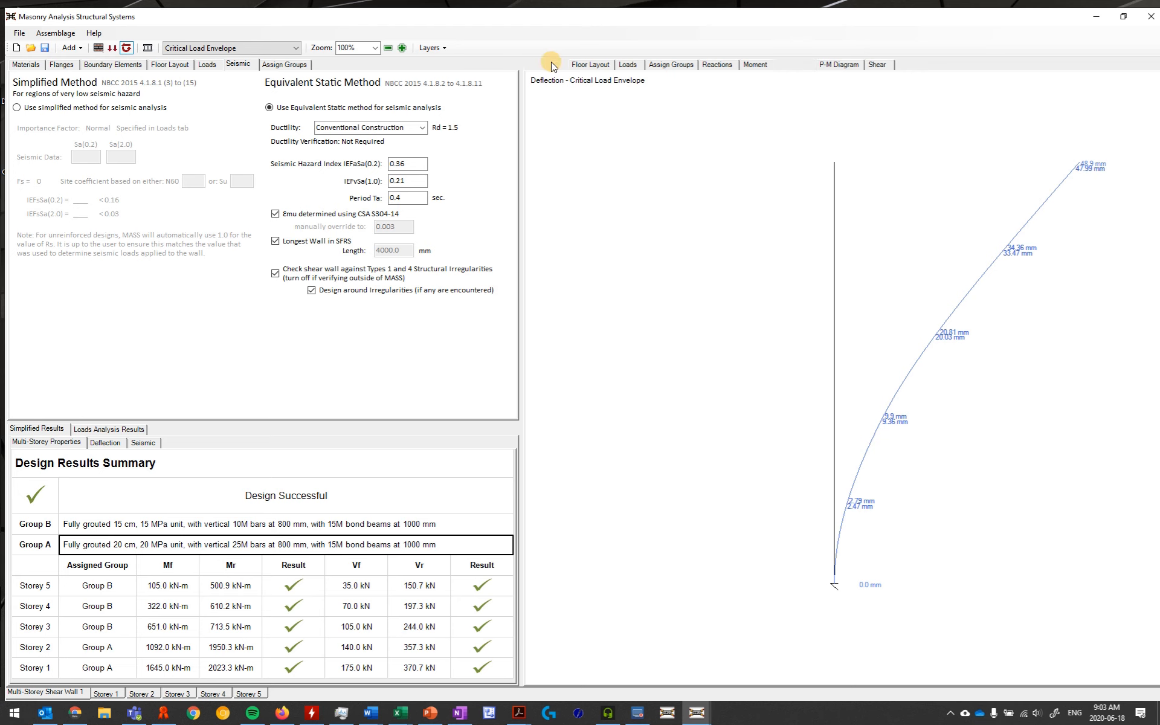
pyautogui.click(553, 67)
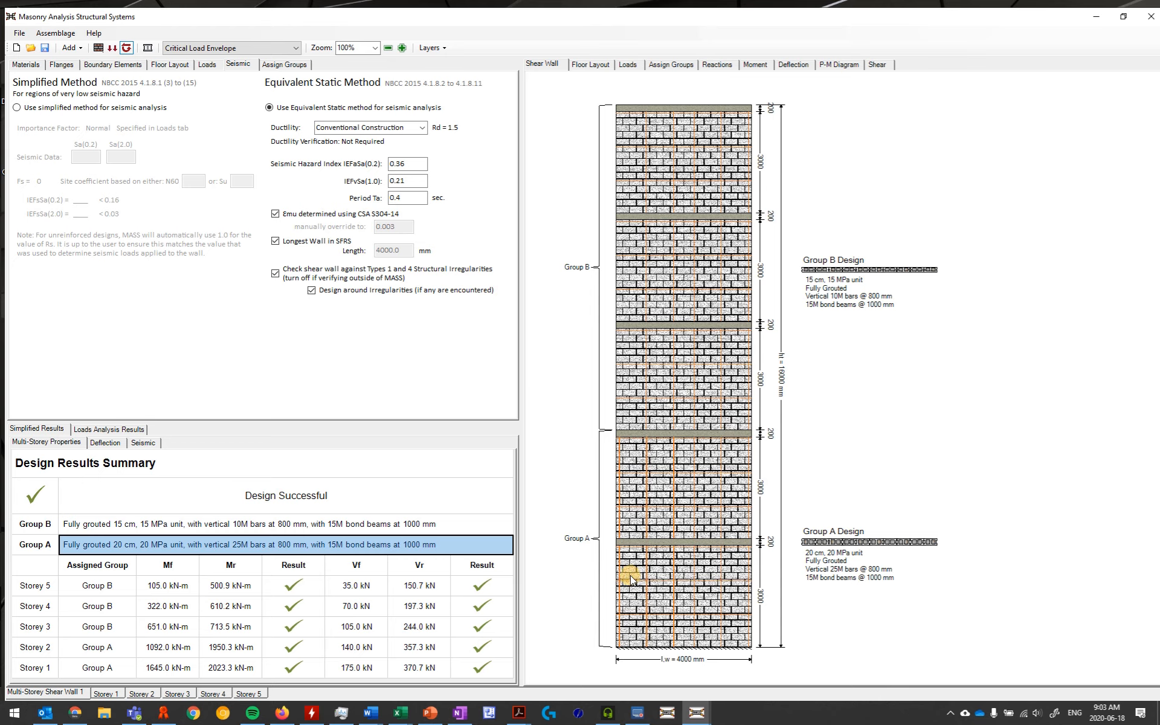
pyautogui.scroll(1, 671, 415)
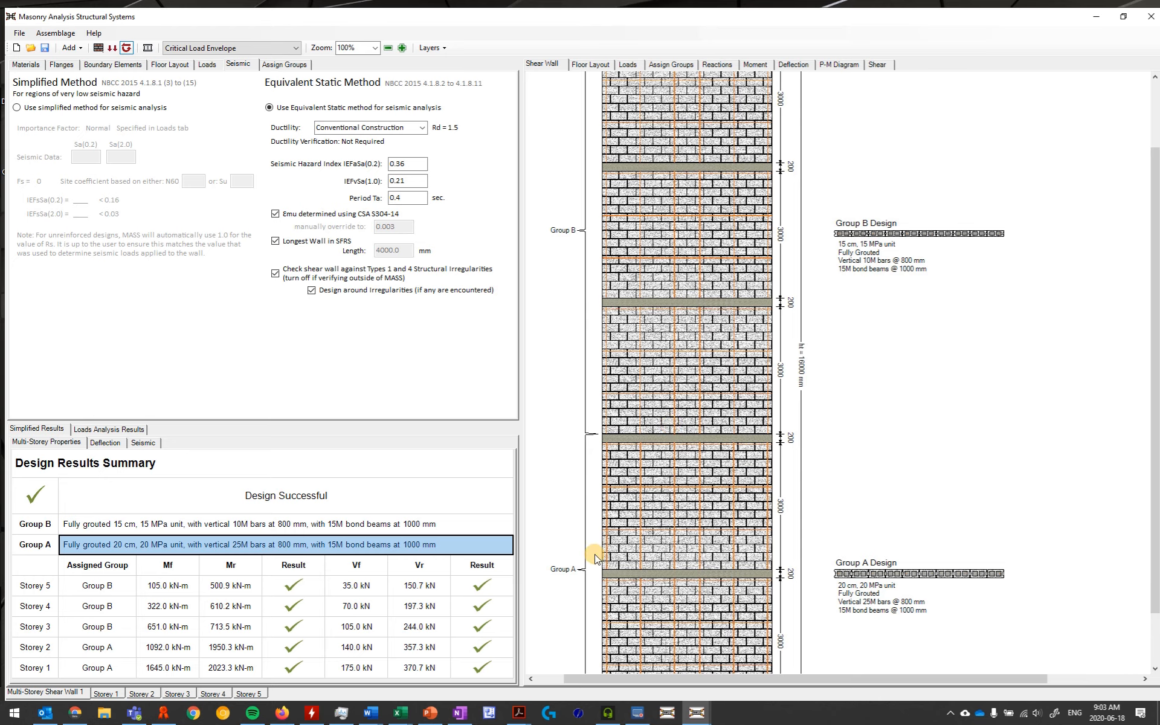
# Open the Storey 1 design and examine its moment results, including the cell-by-cell steel and masonry properties.
pyautogui.click(114, 694)
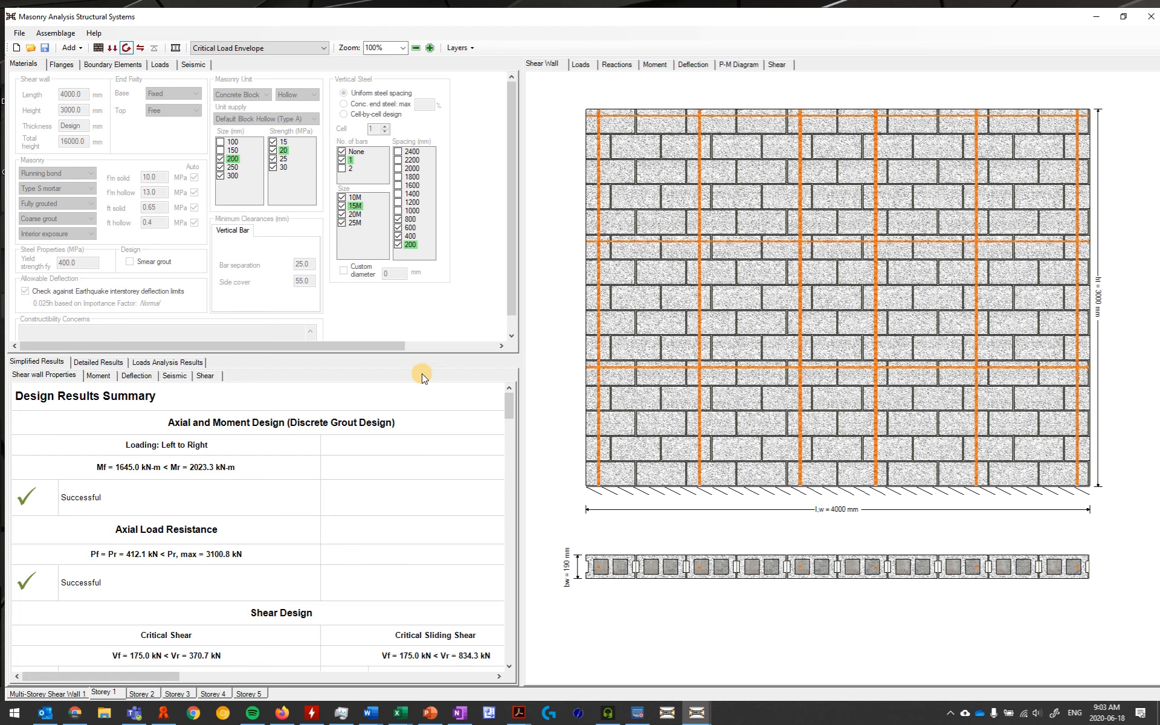
pyautogui.click(107, 376)
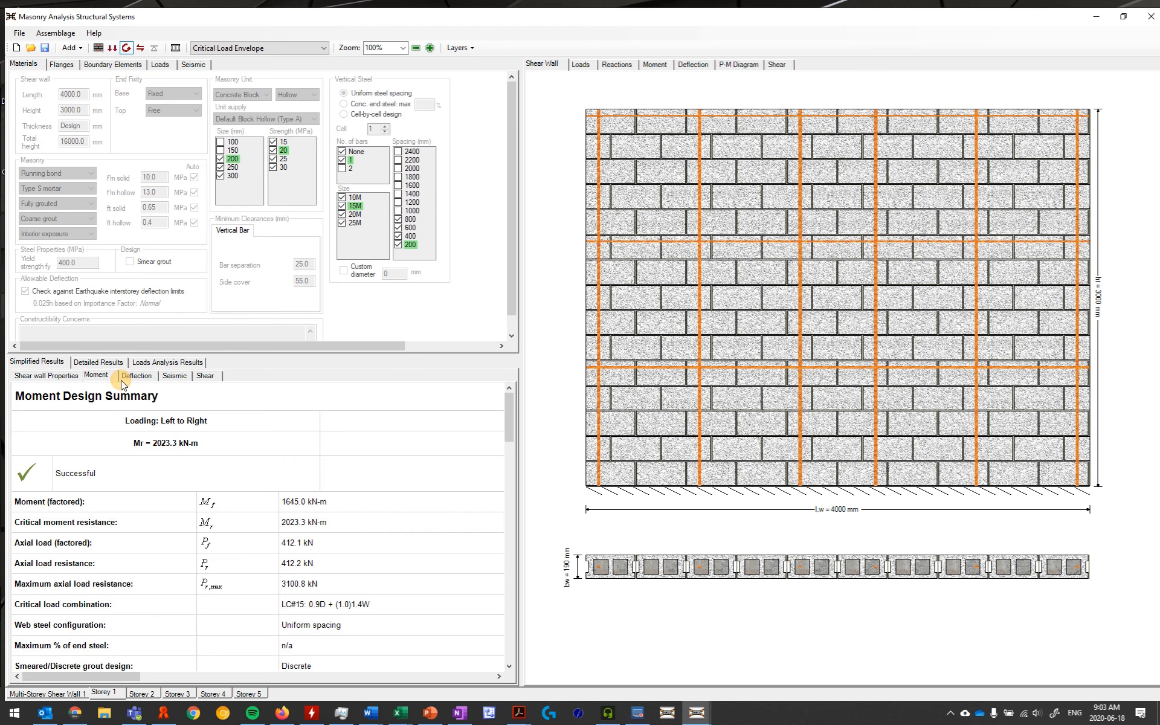
pyautogui.scroll(-2, 228, 537)
pyautogui.scroll(-5, 228, 537)
pyautogui.scroll(1, 238, 523)
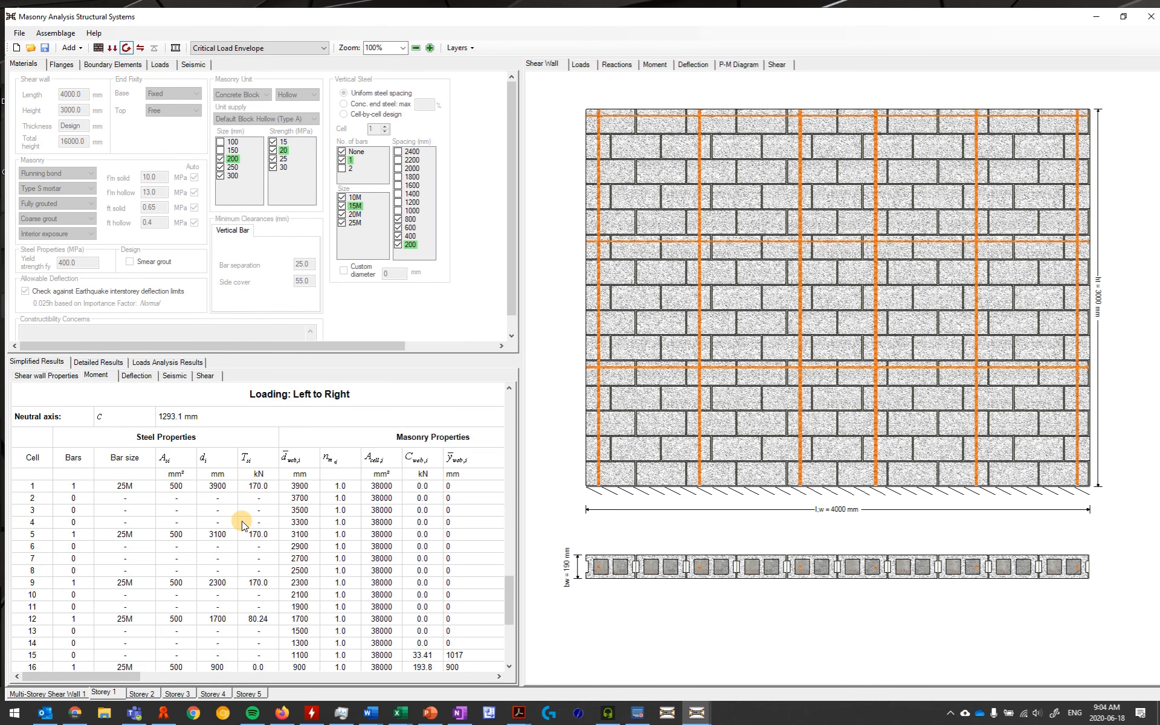
pyautogui.scroll(-1, 238, 523)
pyautogui.scroll(1, 375, 490)
# Examine Storey 1's P-M interaction diagram near the conventional construction axial stress limit and show the values for load combination 12.
pyautogui.click(741, 64)
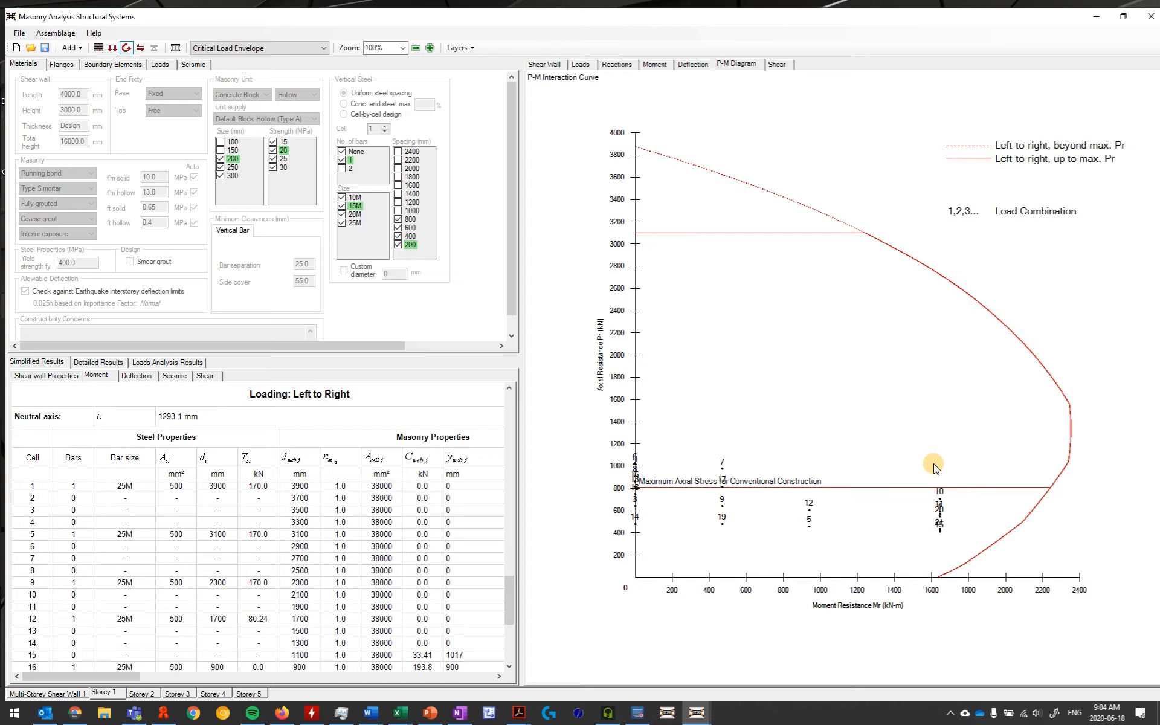
pyautogui.click(1033, 507)
pyautogui.click(1044, 498)
pyautogui.scroll(2, 924, 519)
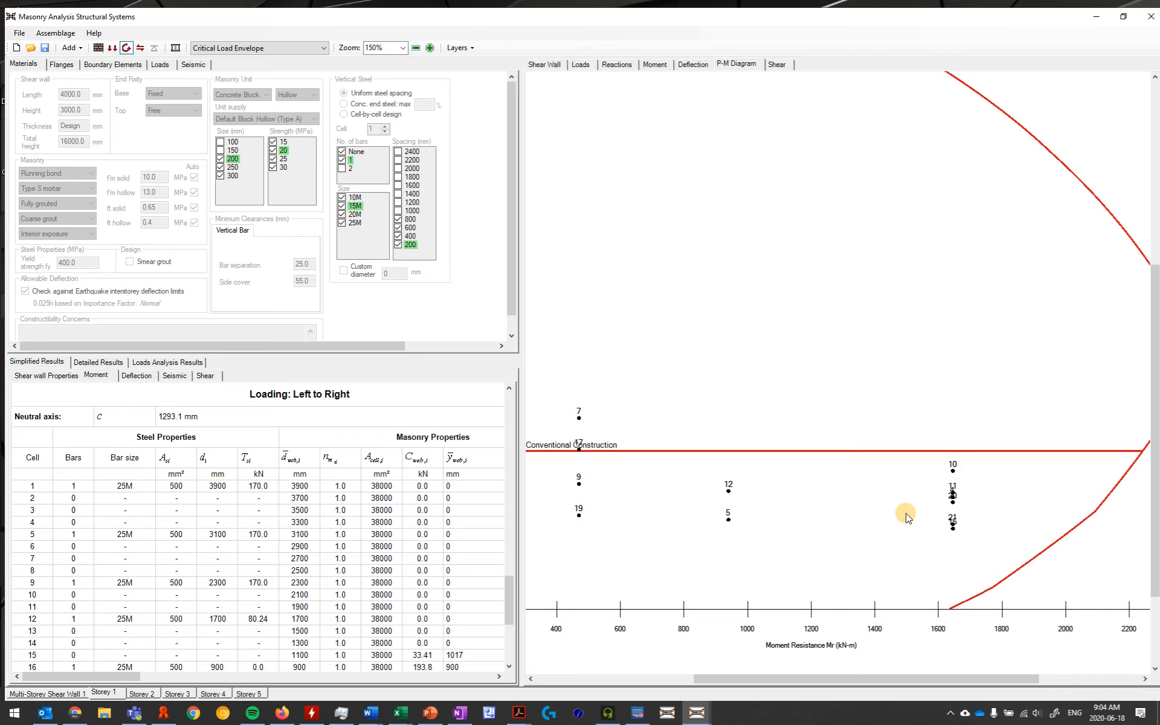
pyautogui.hscroll(-5, 875, 508)
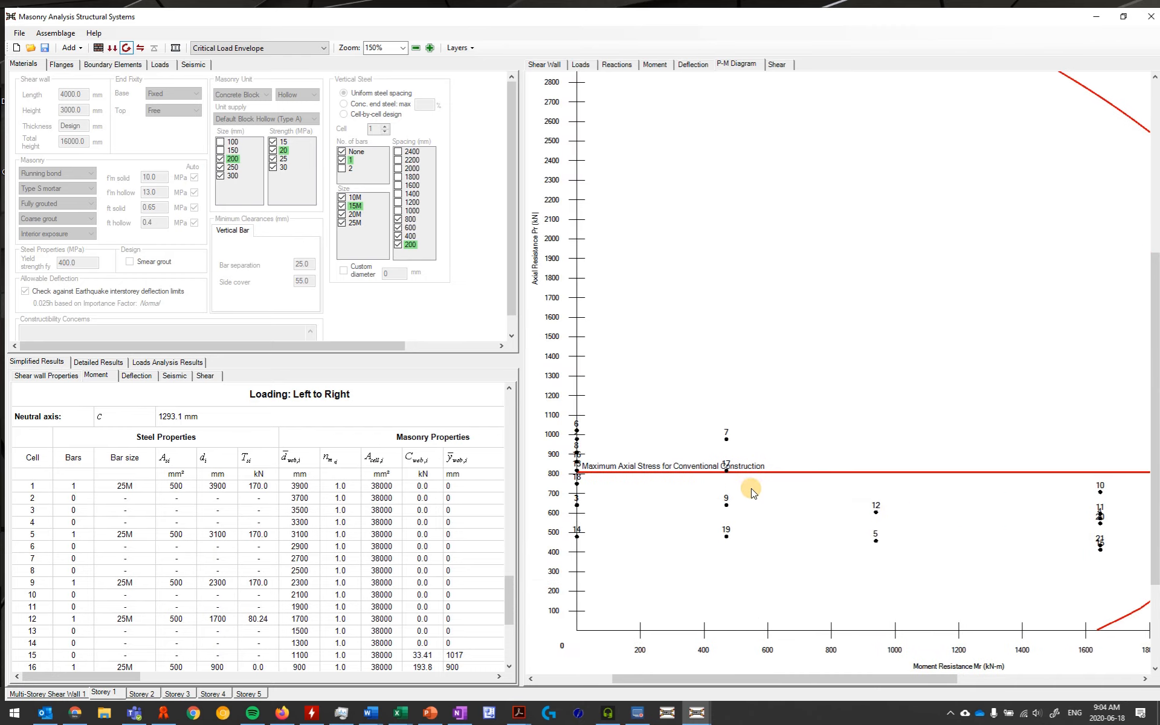
pyautogui.moveTo(822, 516); pyautogui.dragTo(856, 494)
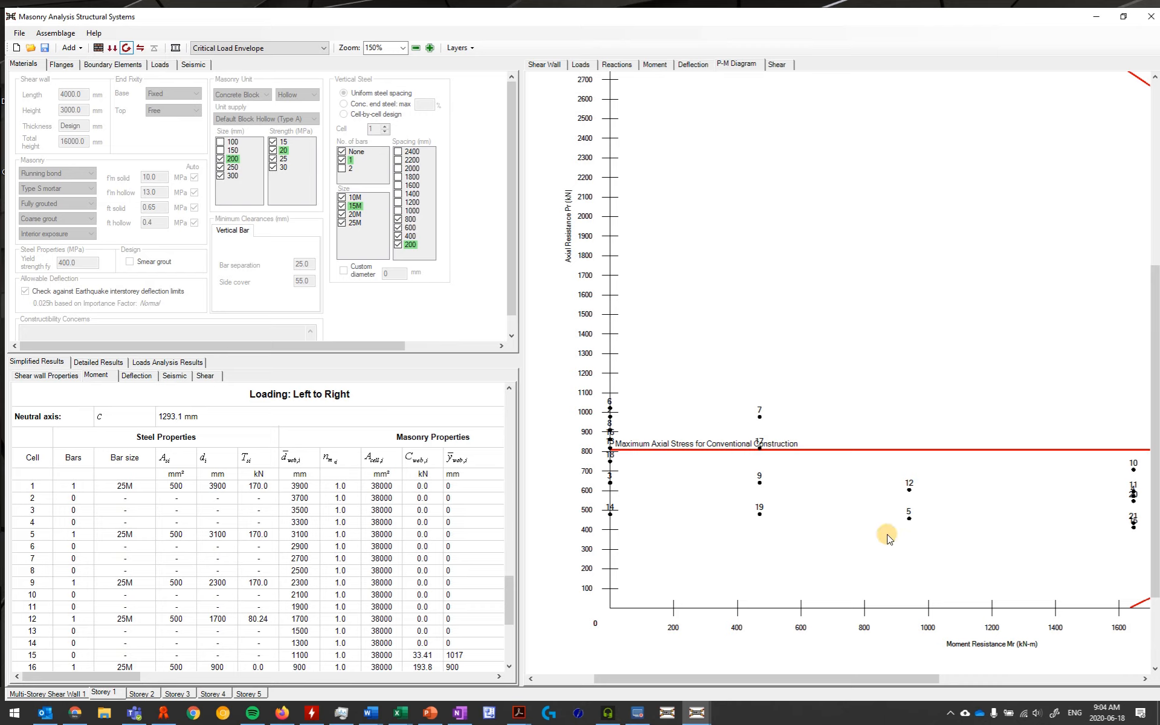
pyautogui.click(908, 488)
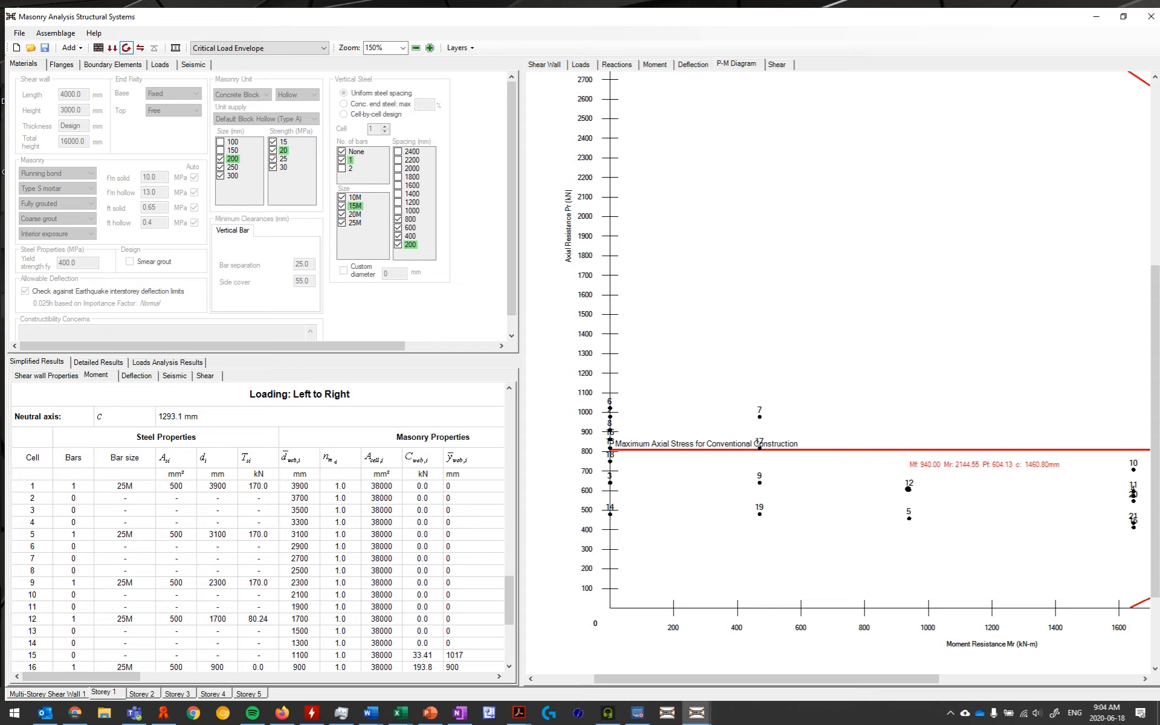
# Look up load combination 12 in the load combination list of Storey 1's shear wall properties.
pyautogui.click(59, 376)
pyautogui.scroll(-5, 179, 510)
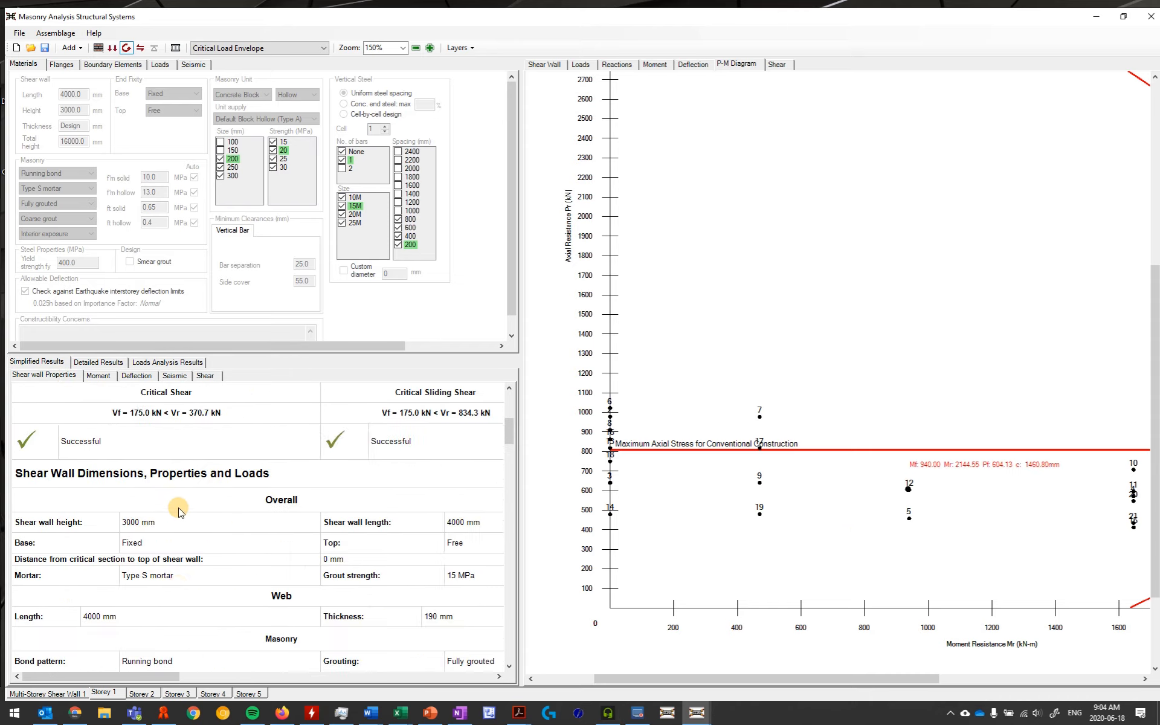
pyautogui.scroll(-15, 179, 510)
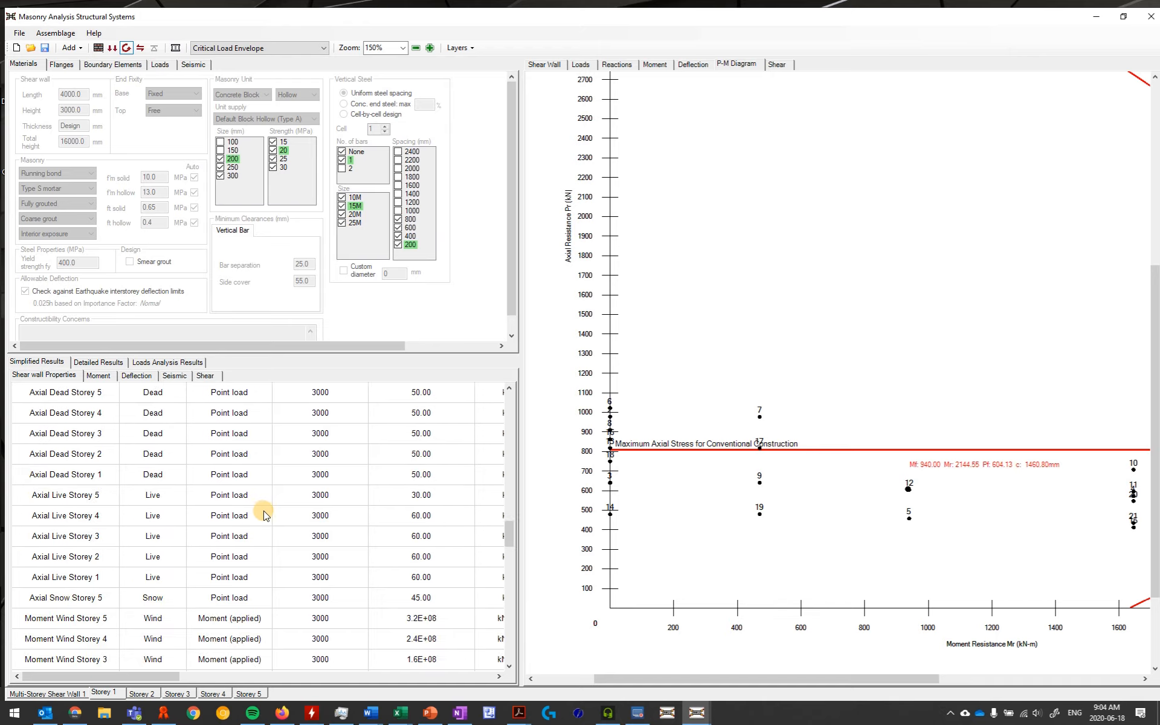
pyautogui.scroll(-10, 266, 512)
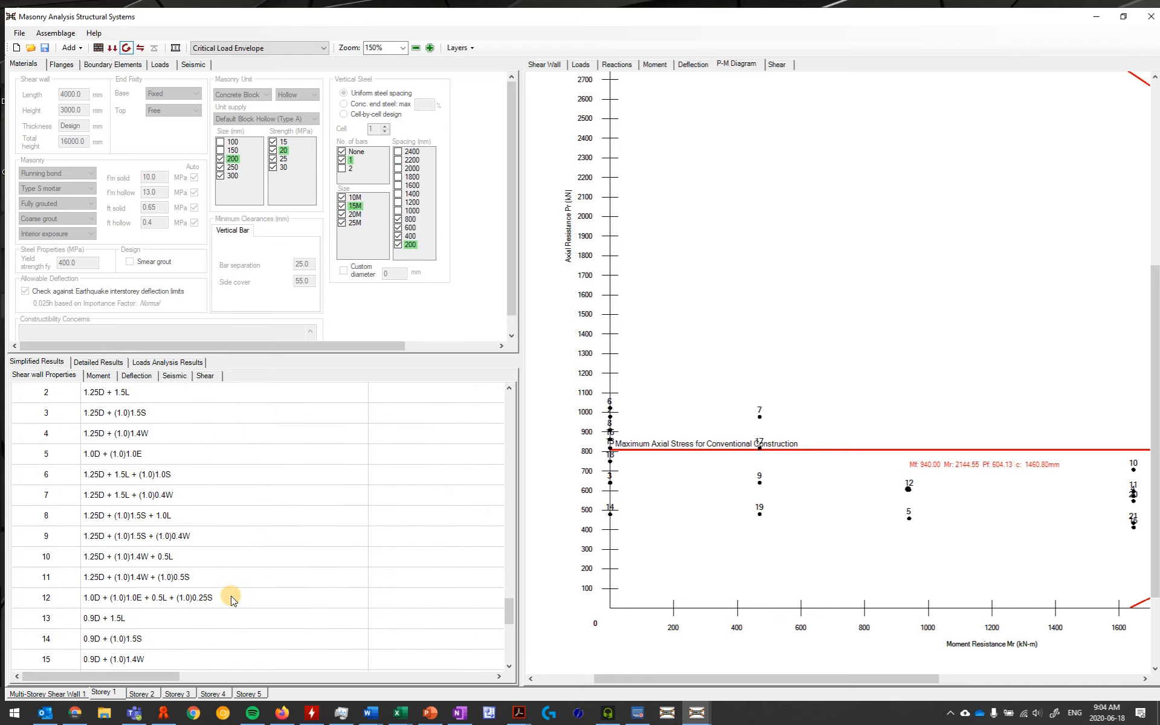
pyautogui.scroll(-3, 231, 596)
pyautogui.scroll(2, 231, 595)
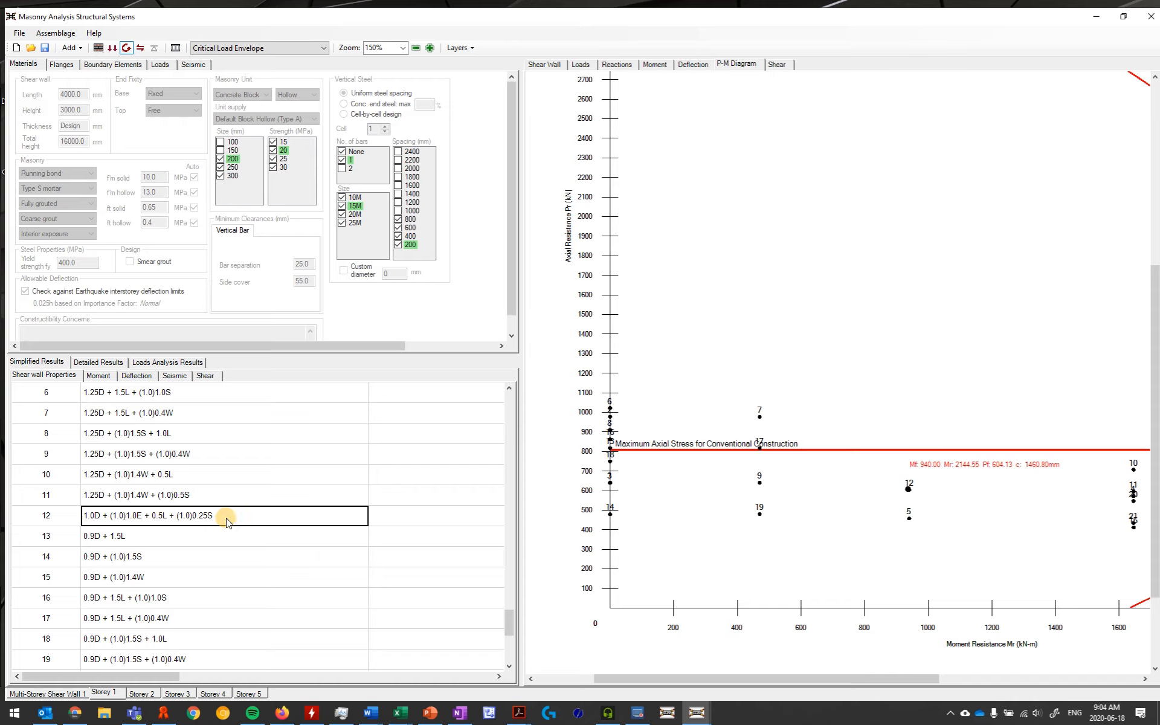
# Show the P-M diagram values for load combination 5 and look up that combination in Storey 1's load combination list.
pyautogui.click(913, 522)
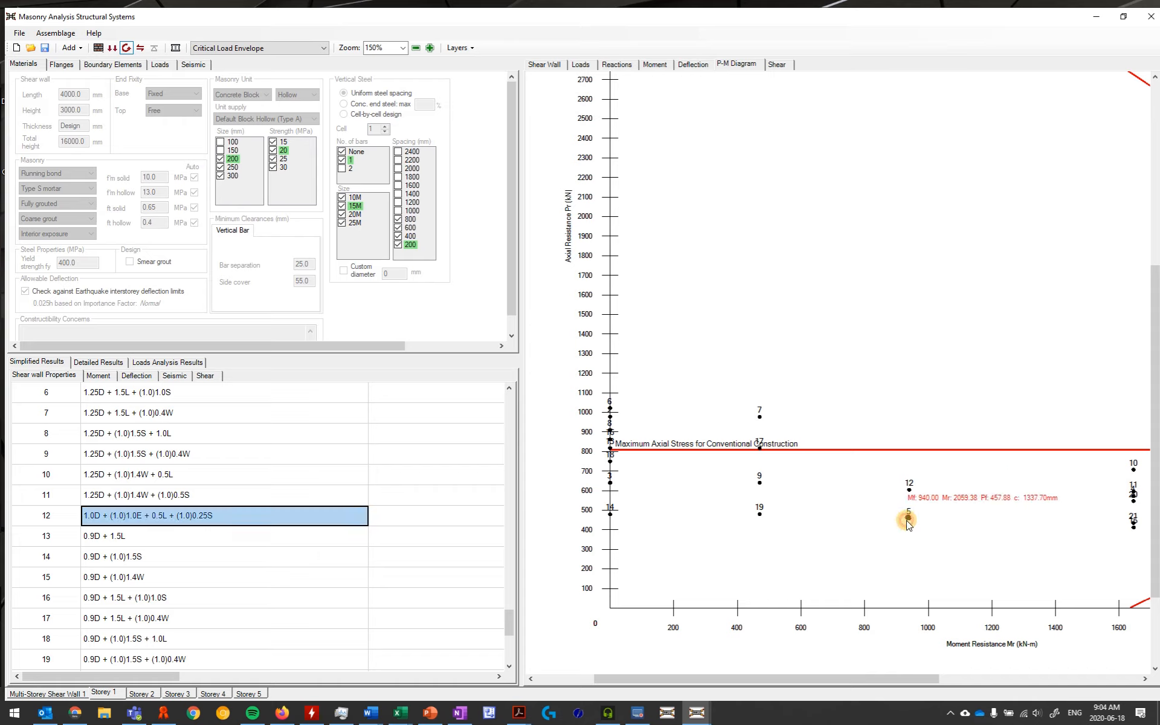
pyautogui.click(141, 417)
pyautogui.scroll(1, 145, 415)
pyautogui.click(149, 437)
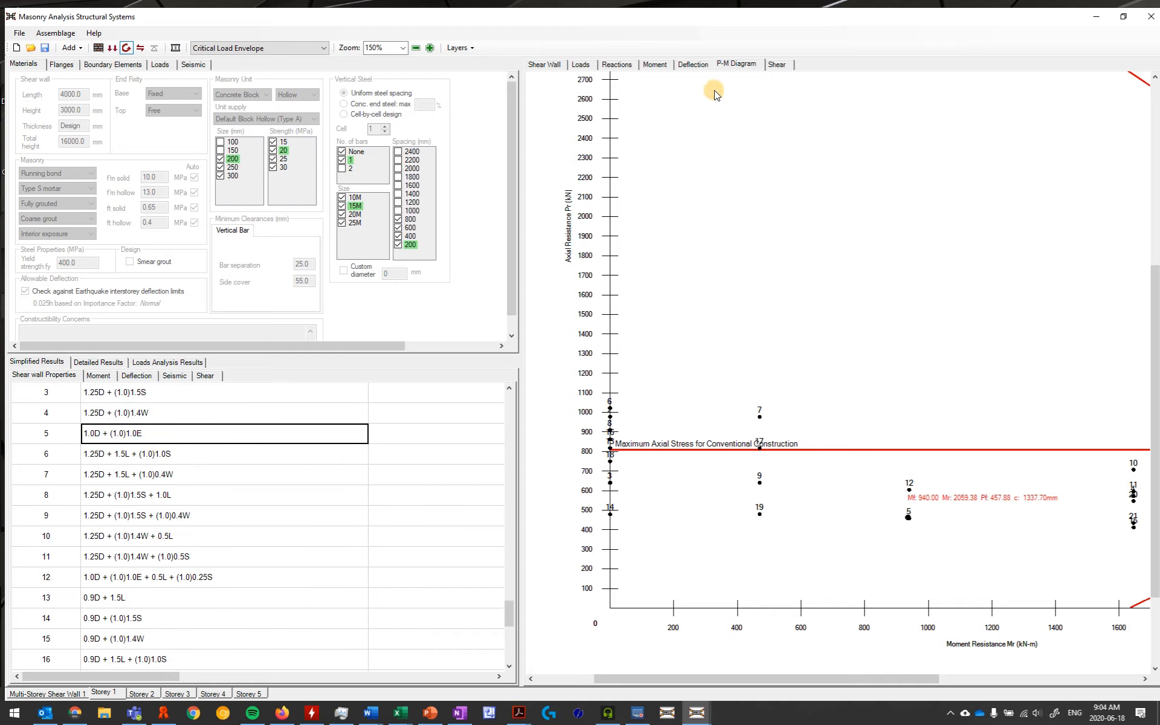
# Examine Storey 1's critical load envelope for shear, comparing design shear with the resistances, and return to its P-M diagram.
pyautogui.click(777, 64)
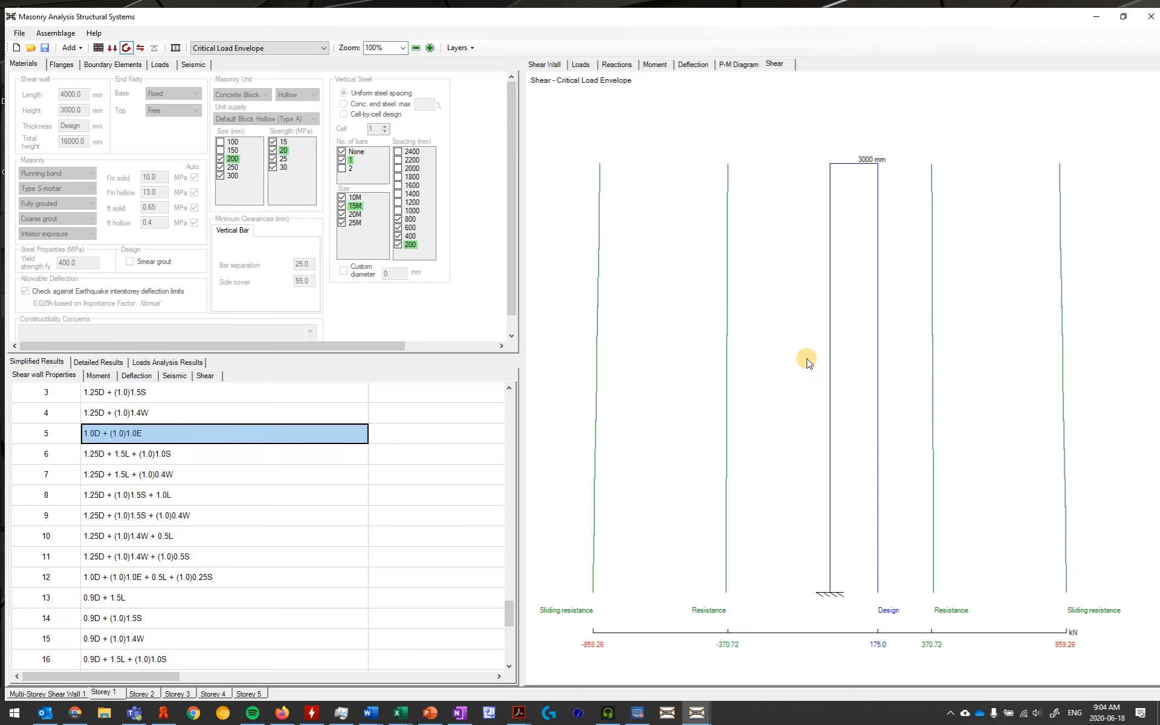
pyautogui.click(693, 64)
pyautogui.click(731, 64)
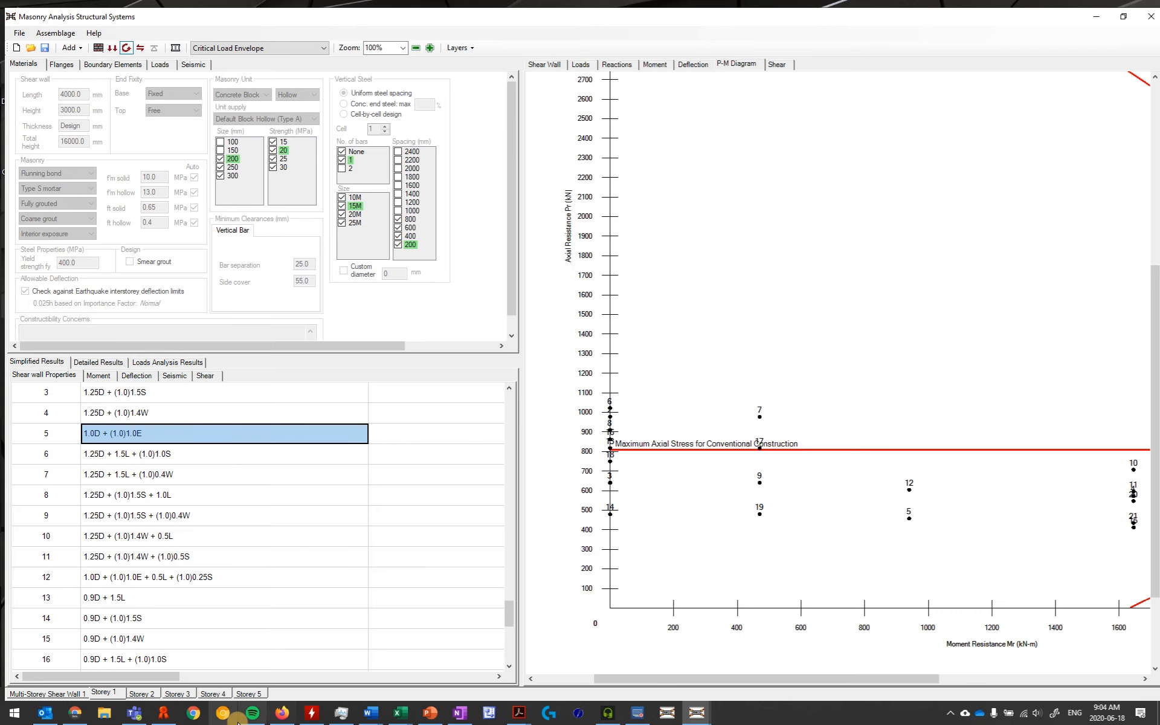
# Return to the multi-storey shear wall, examine its full-height shear envelope, and bring back the wall elevation.
pyautogui.click(55, 693)
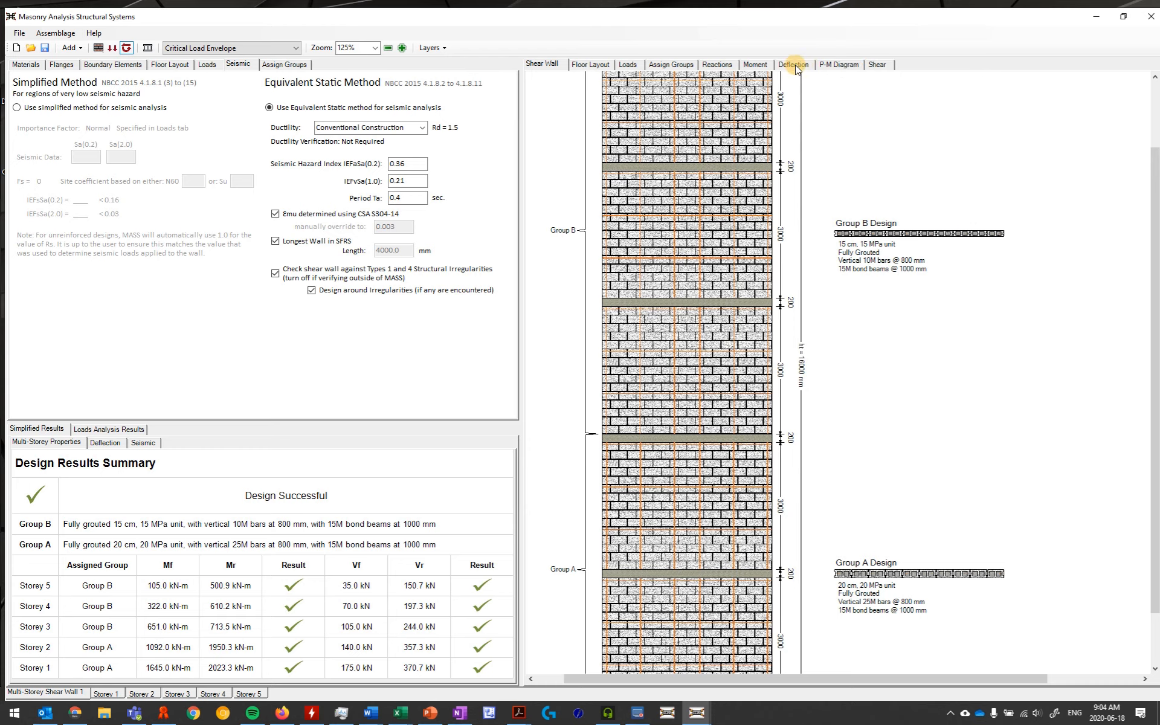
pyautogui.click(877, 65)
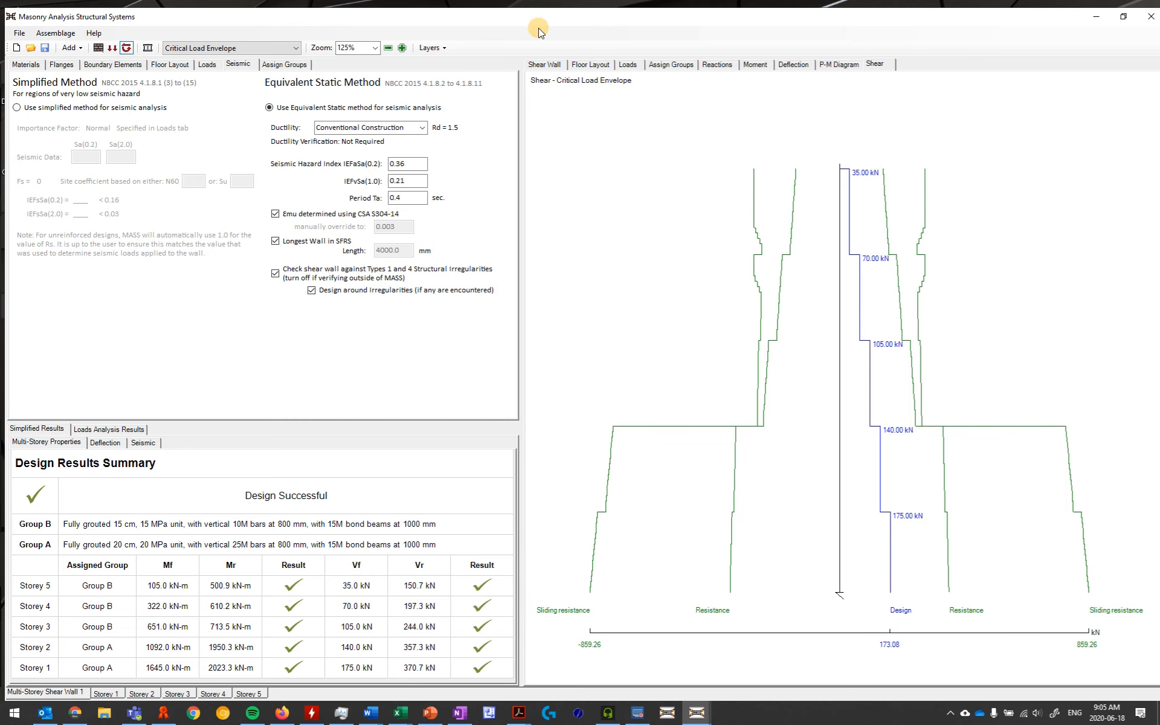
pyautogui.click(553, 68)
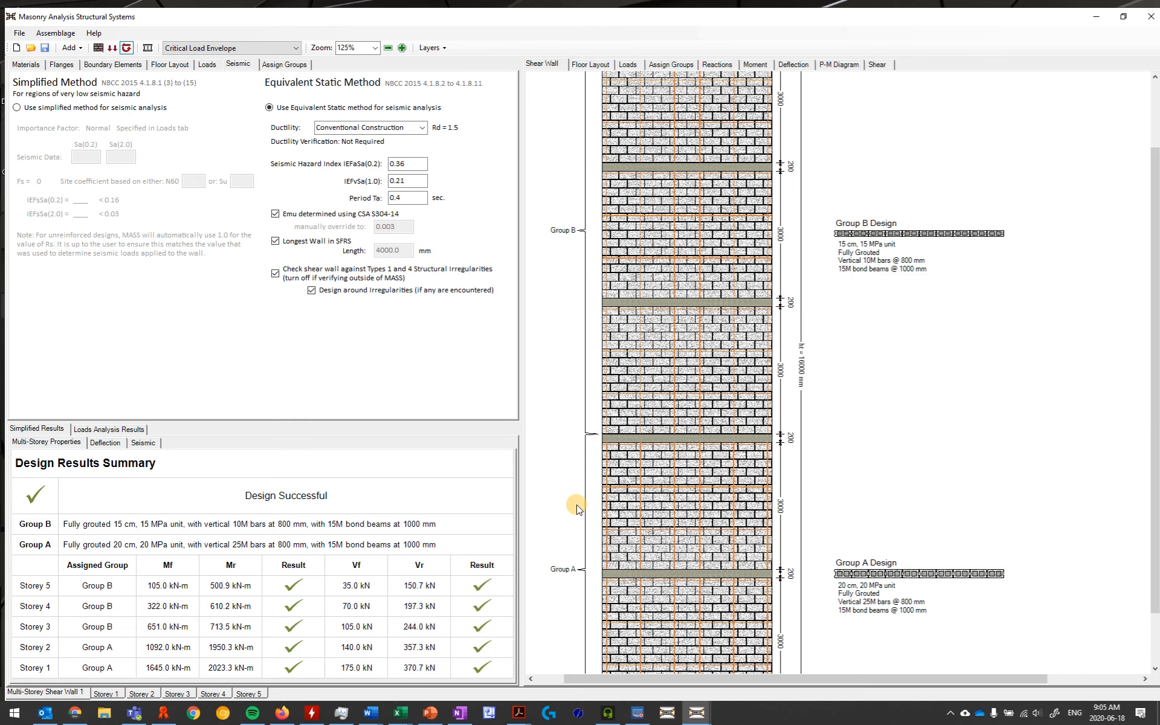